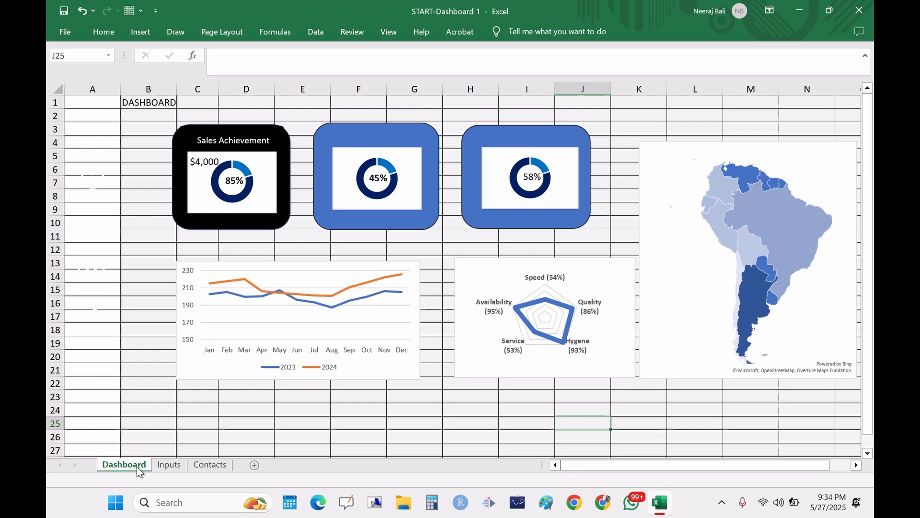
Step: Review the source data on the Inputs and Contacts sheets, then return to the Dashboard sheet
{"action": "left_click", "coordinate": [171, 465]}
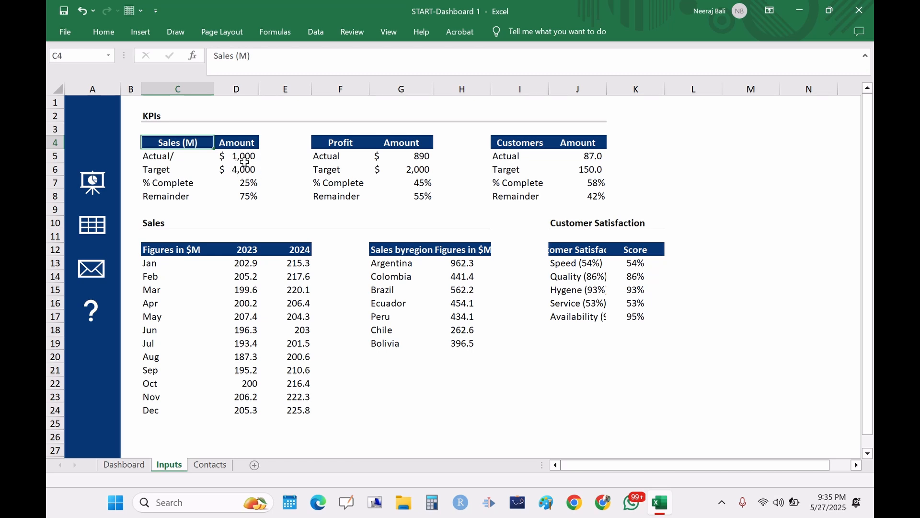
{"action": "left_click", "coordinate": [254, 187]}
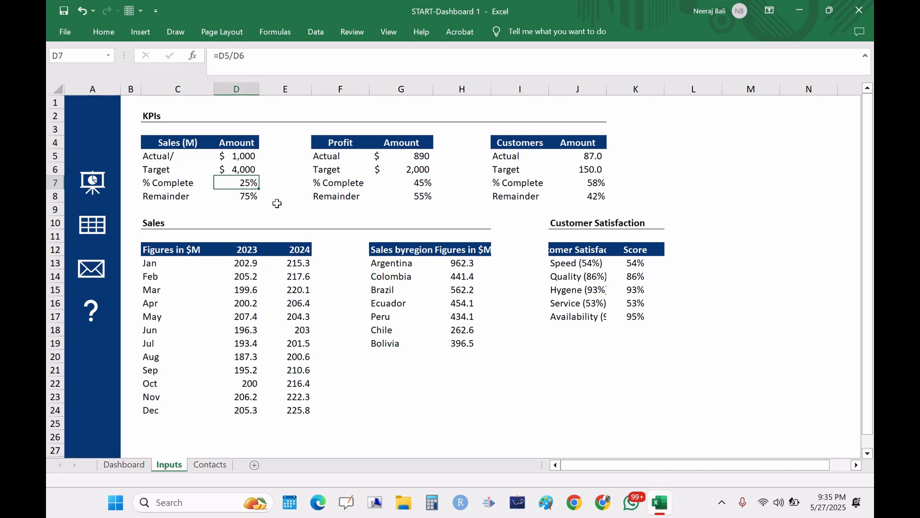
{"action": "left_click", "coordinate": [341, 139]}
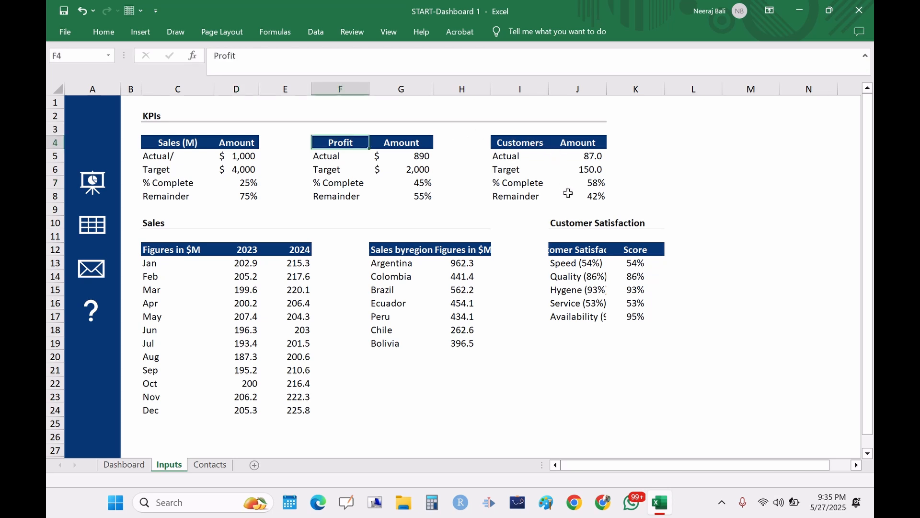
{"action": "left_click", "coordinate": [532, 145]}
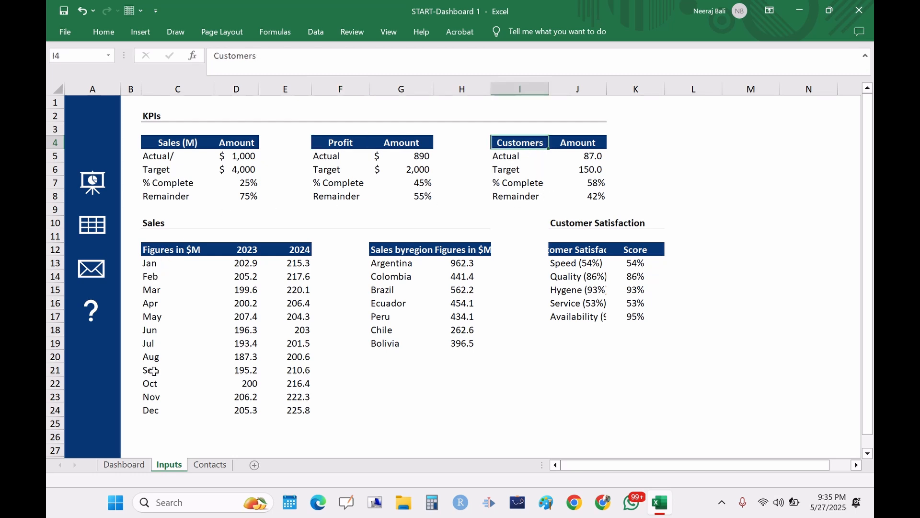
{"action": "left_click_drag", "start_coordinate": [149, 263], "coordinate": [142, 421]}
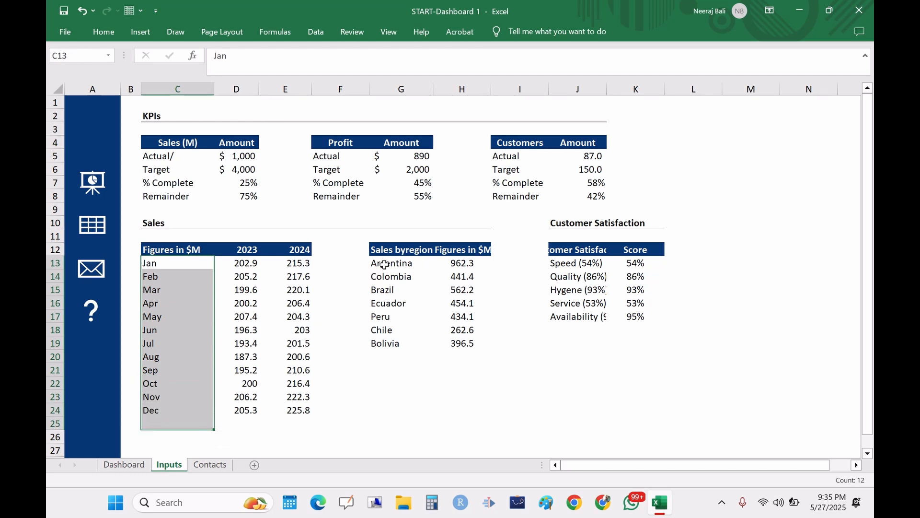
{"action": "left_click_drag", "start_coordinate": [381, 263], "coordinate": [463, 356]}
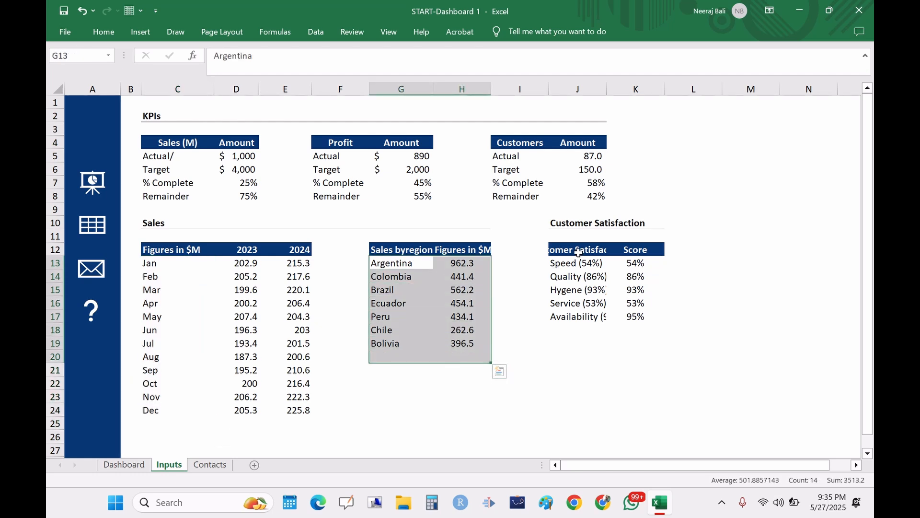
{"action": "left_click_drag", "start_coordinate": [555, 224], "coordinate": [649, 318]}
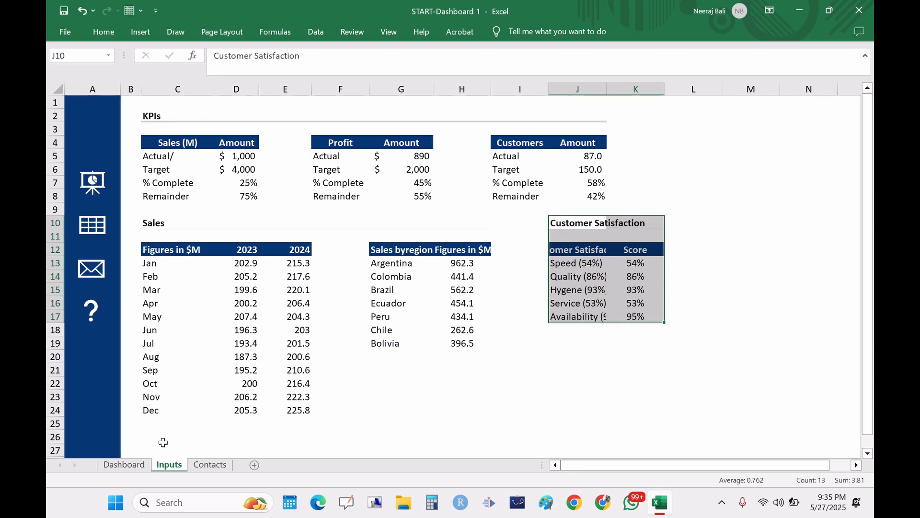
{"action": "left_click", "coordinate": [210, 466]}
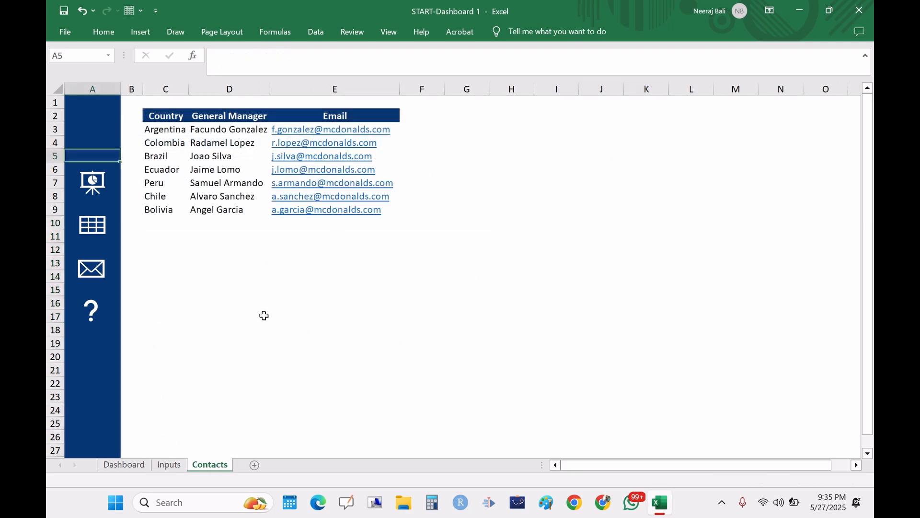
{"action": "left_click", "coordinate": [121, 469]}
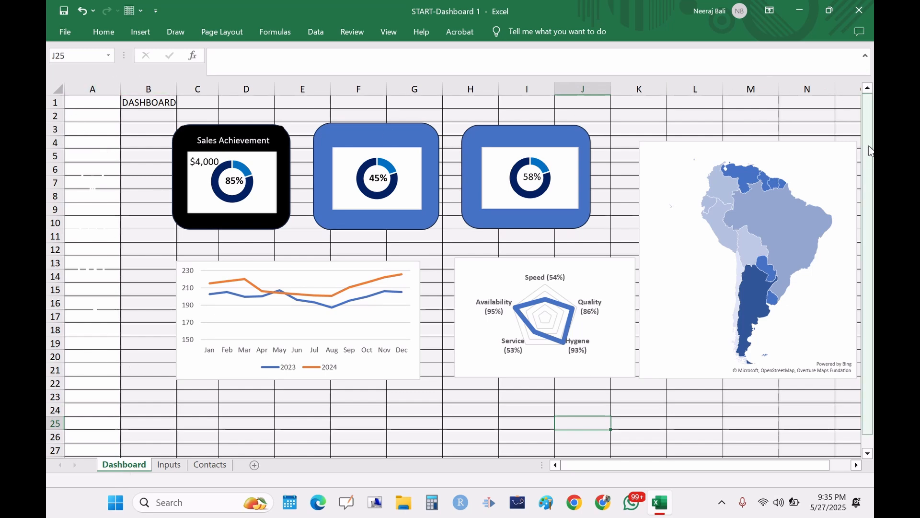
Step: Remove all cell borders from the entire Dashboard sheet
{"action": "left_click", "coordinate": [52, 91]}
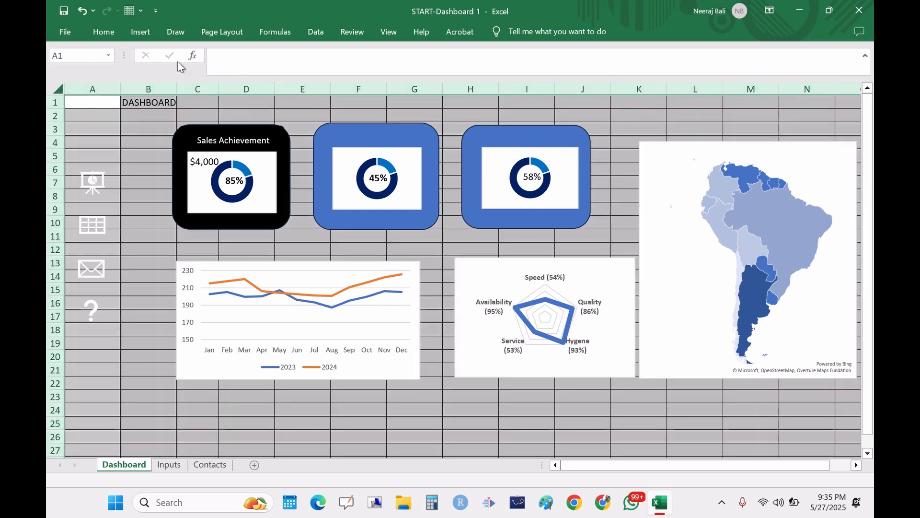
{"action": "left_click", "coordinate": [103, 33]}
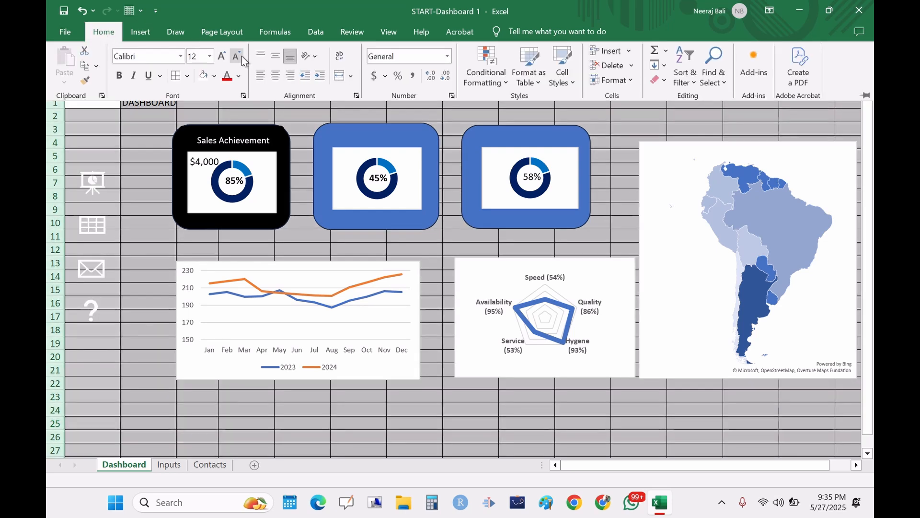
{"action": "left_click", "coordinate": [187, 76]}
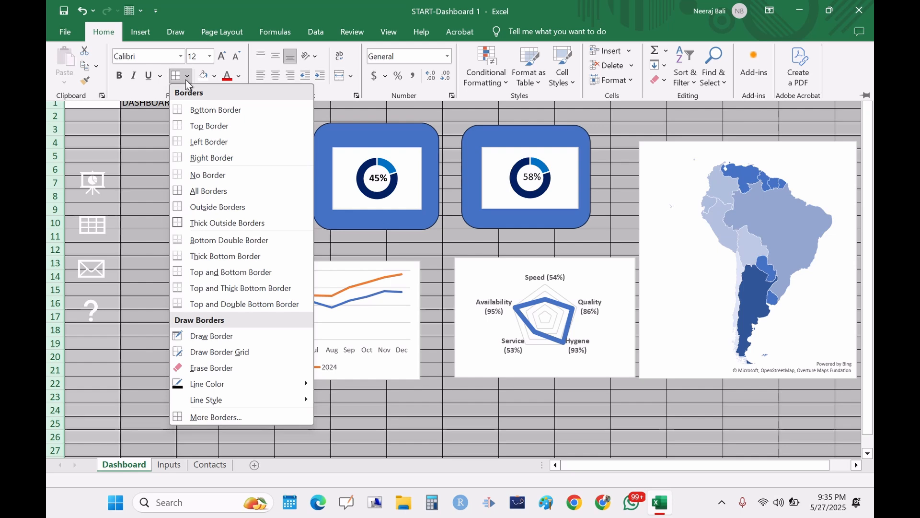
{"action": "left_click", "coordinate": [205, 180]}
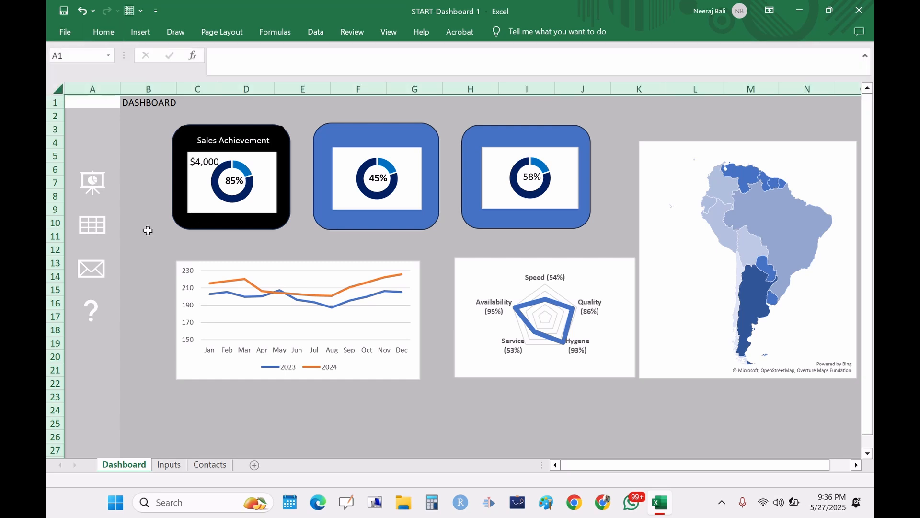
{"action": "left_click", "coordinate": [148, 231]}
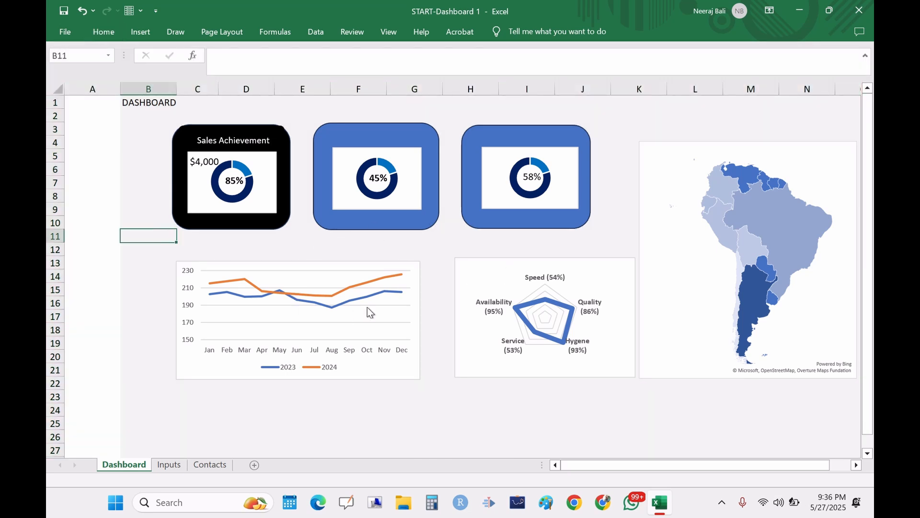
Step: Fill column A with Dark Blue to form the sidebar background
{"action": "left_click", "coordinate": [89, 85]}
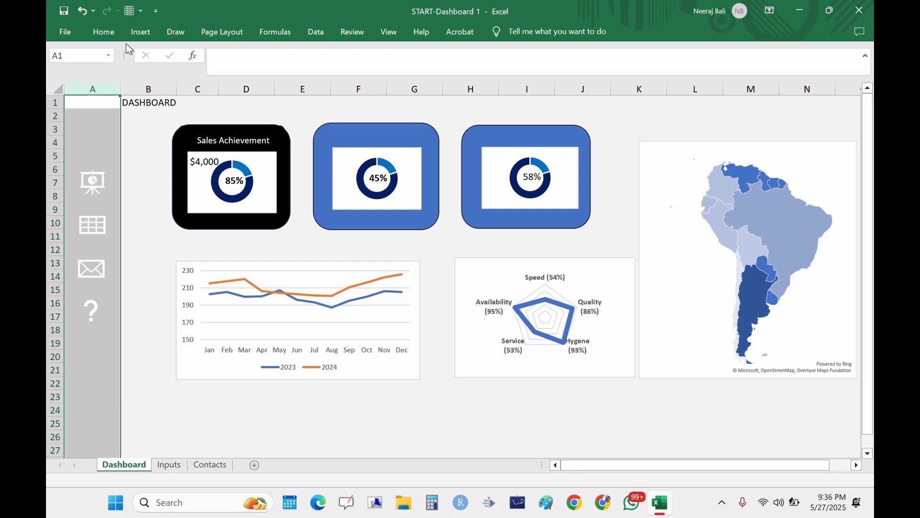
{"action": "left_click", "coordinate": [104, 32]}
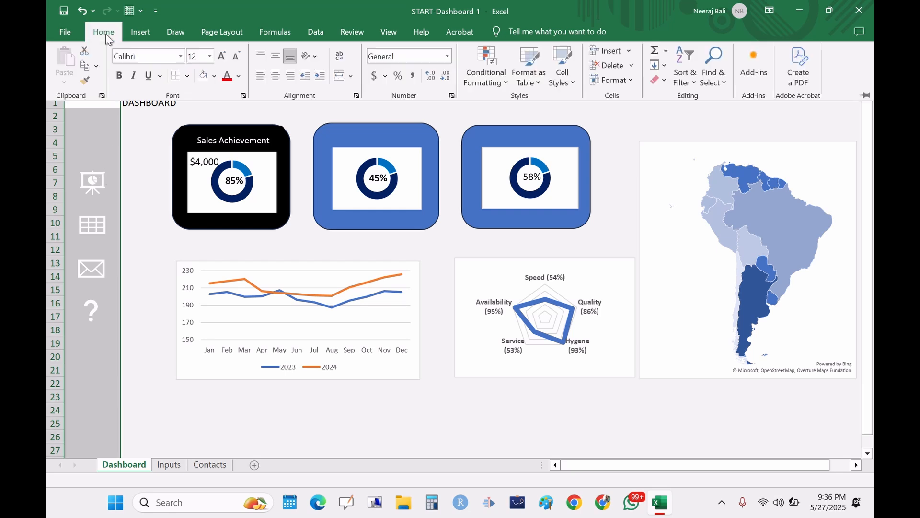
{"action": "left_click", "coordinate": [215, 77]}
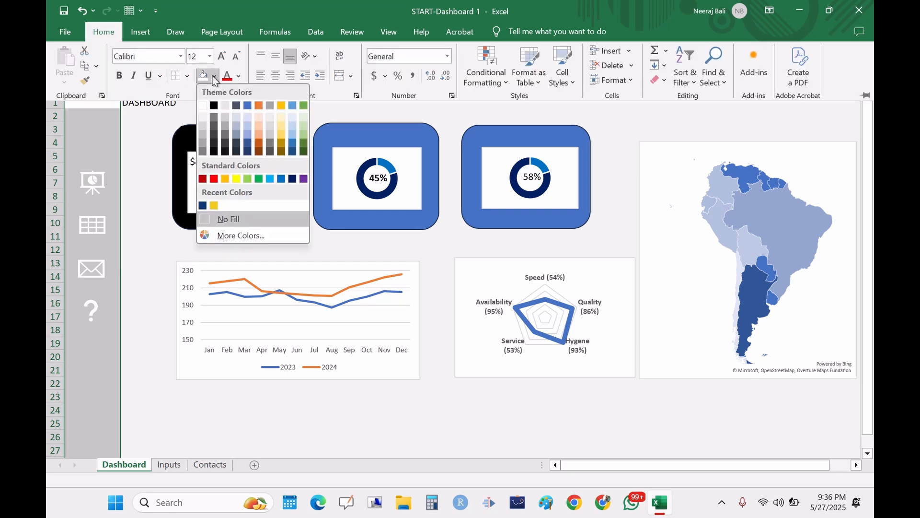
{"action": "left_click", "coordinate": [292, 179]}
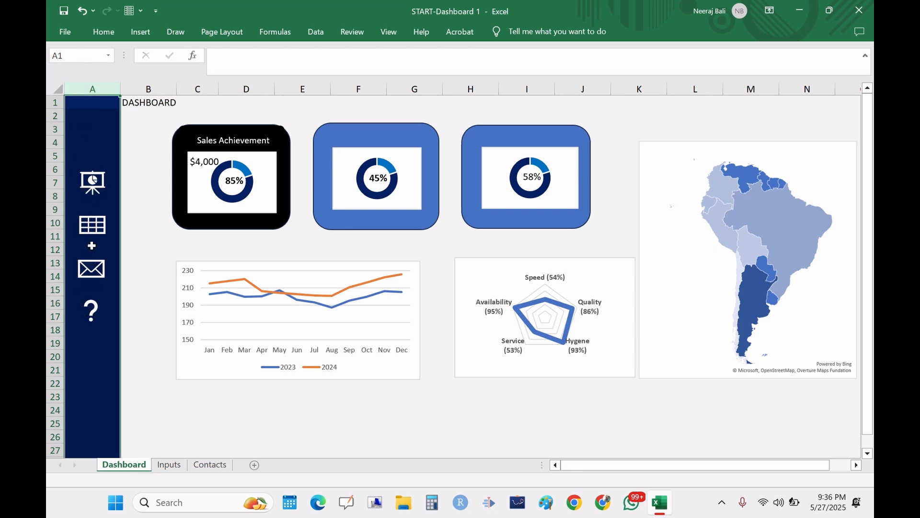
Step: From cell A3, search Online Pictures for "burger king"
{"action": "left_click", "coordinate": [98, 131]}
{"action": "left_click", "coordinate": [92, 140]}
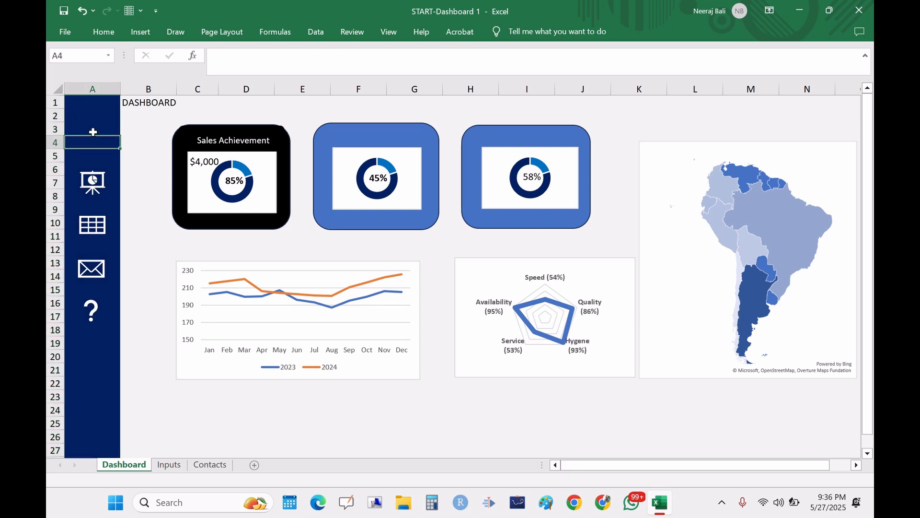
{"action": "left_click", "coordinate": [93, 132]}
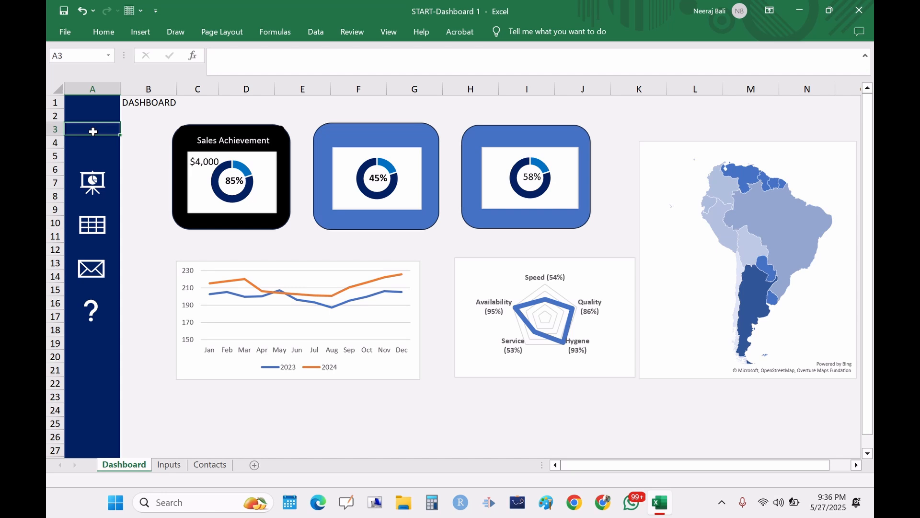
{"action": "left_click", "coordinate": [141, 32]}
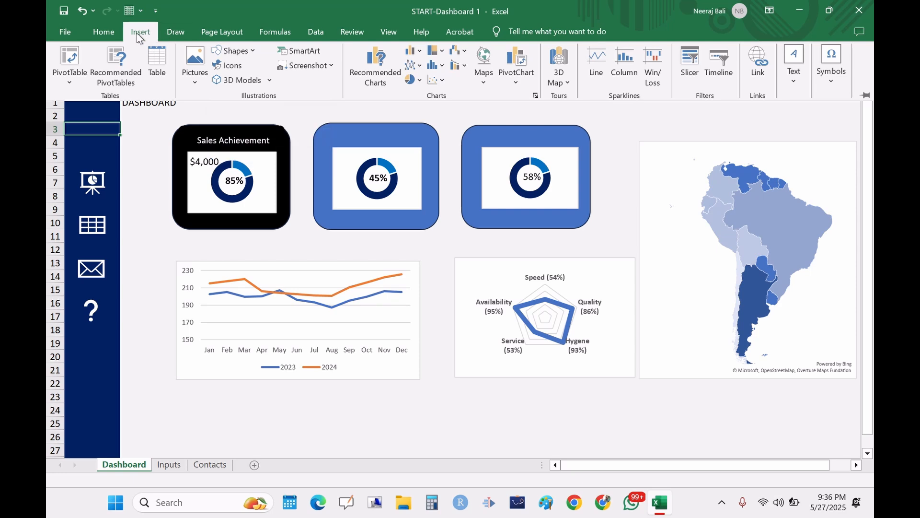
{"action": "left_click", "coordinate": [195, 65]}
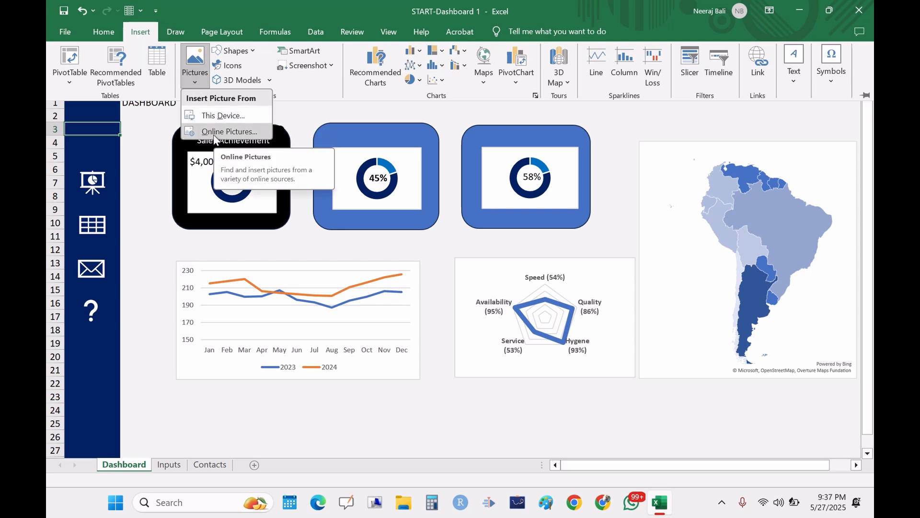
{"action": "left_click", "coordinate": [214, 132]}
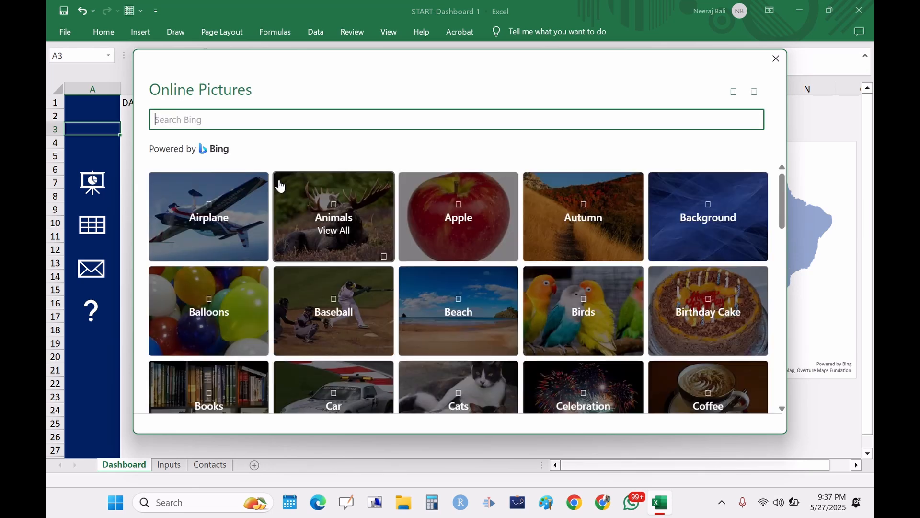
{"action": "type", "text": "b"}
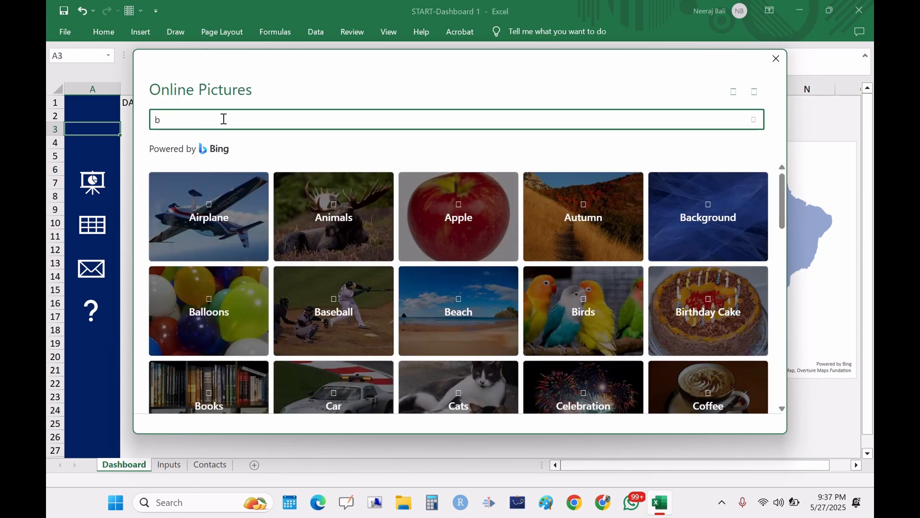
{"action": "type", "text": "urger king"}
{"action": "key", "text": "Return"}
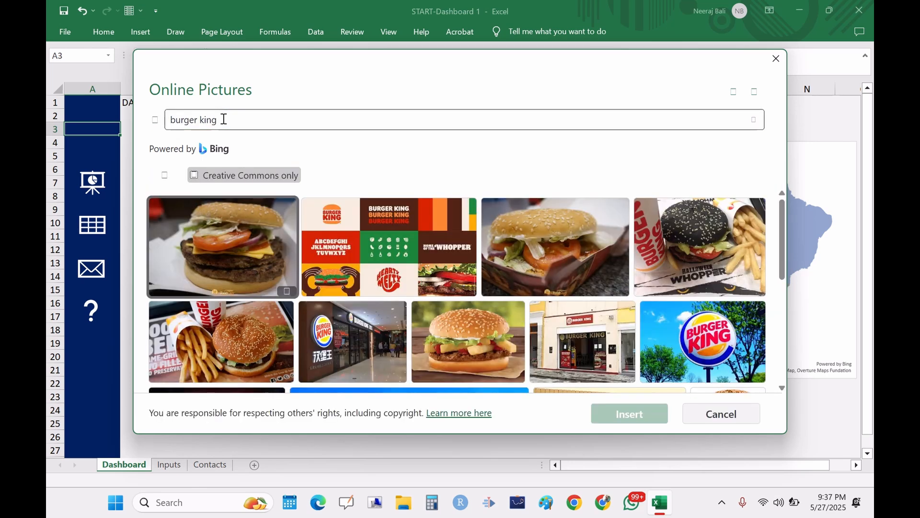
Step: Insert the Burger King sign picture from the search results
{"action": "scroll", "coordinate": [782, 260], "scroll_direction": "down", "scroll_amount": 2}
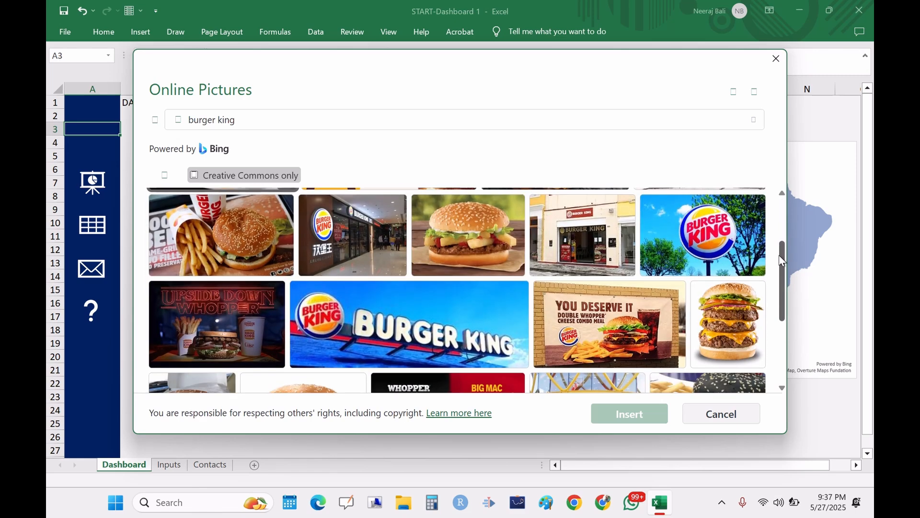
{"action": "scroll", "coordinate": [782, 260], "scroll_direction": "down", "scroll_amount": 4}
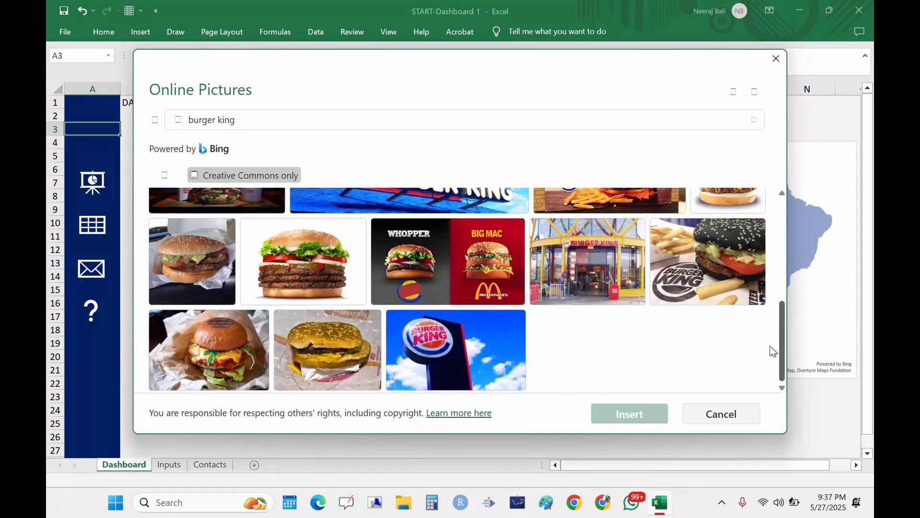
{"action": "left_click", "coordinate": [453, 358]}
{"action": "left_click", "coordinate": [642, 425]}
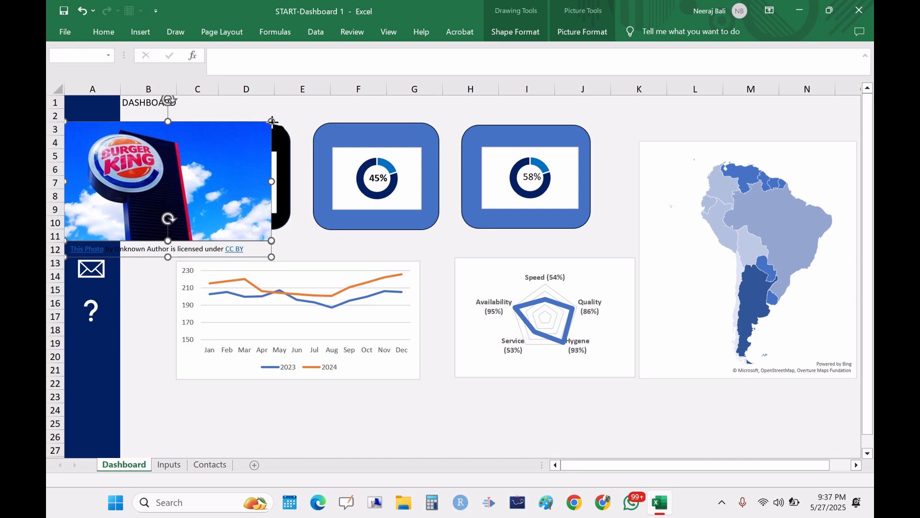
Step: Shrink the Burger King picture and place it at the top of column A above the icons
{"action": "left_click_drag", "start_coordinate": [271, 121], "coordinate": [134, 201]}
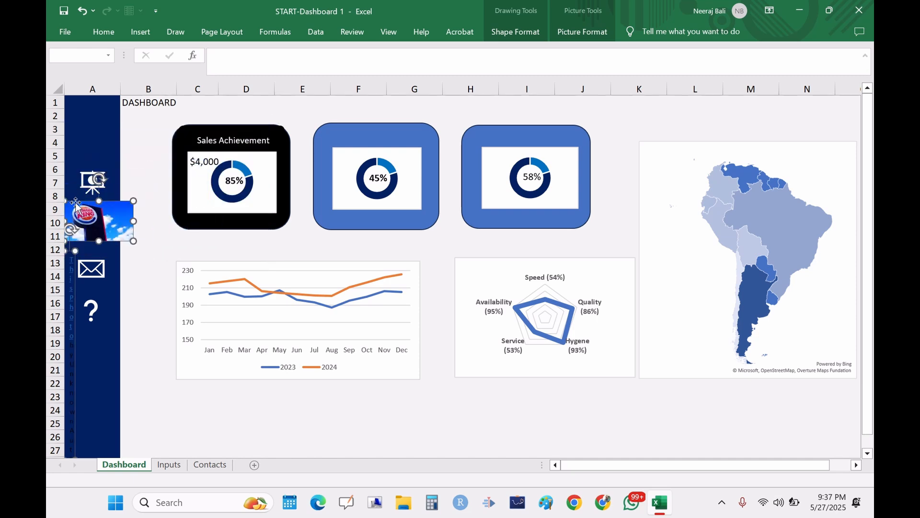
{"action": "left_click_drag", "start_coordinate": [75, 203], "coordinate": [94, 137]}
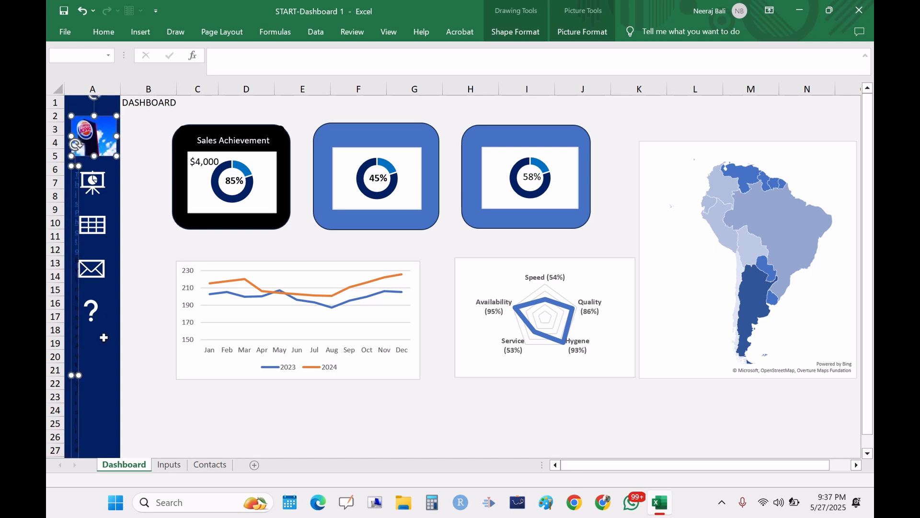
{"action": "left_click", "coordinate": [102, 314]}
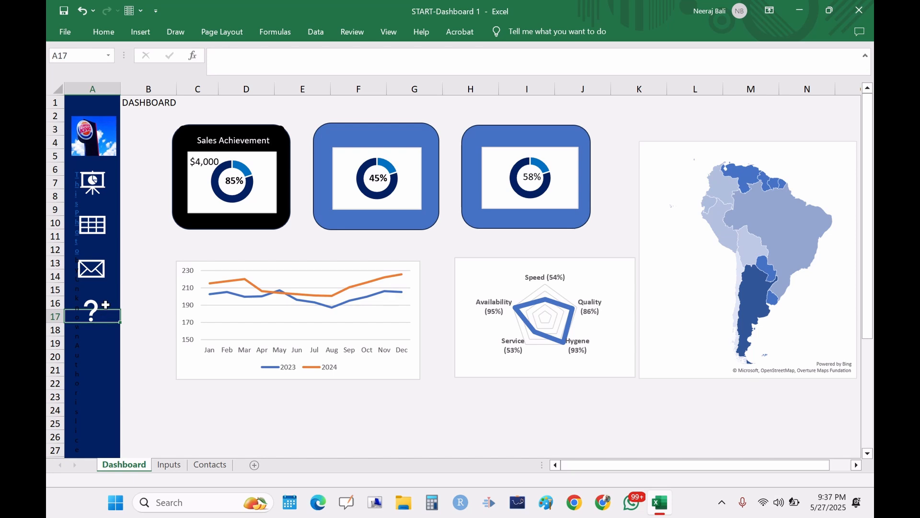
{"action": "left_click", "coordinate": [77, 183]}
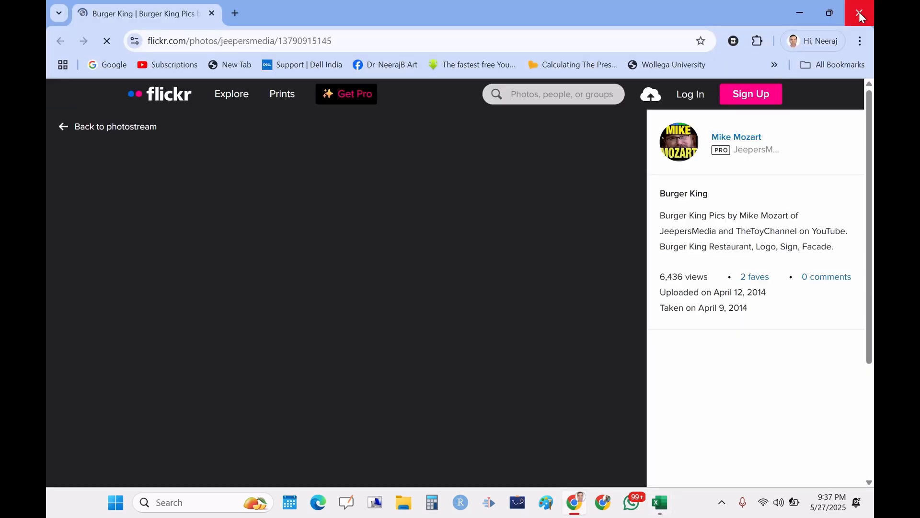
{"action": "left_click", "coordinate": [860, 13]}
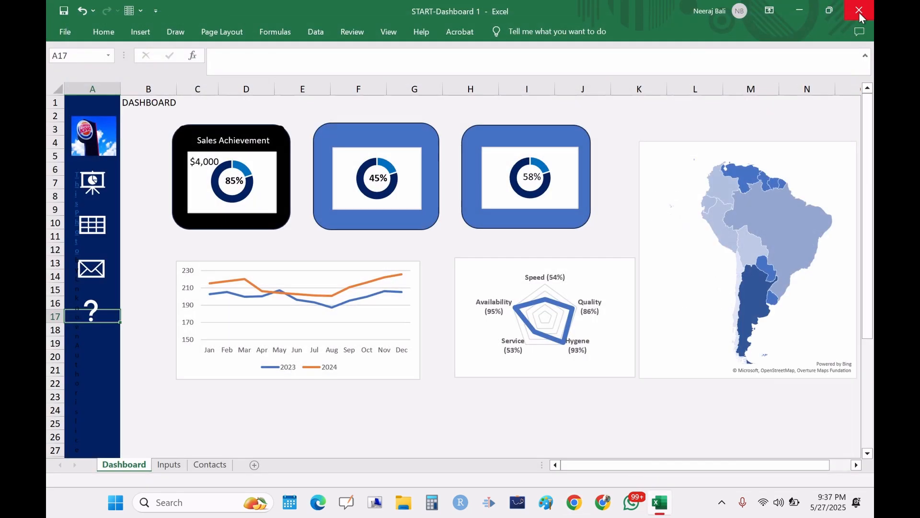
Step: Move the logo picture onto the Sales Achievement card and undo the move
{"action": "left_click", "coordinate": [101, 139]}
{"action": "left_click_drag", "start_coordinate": [101, 139], "coordinate": [196, 139]}
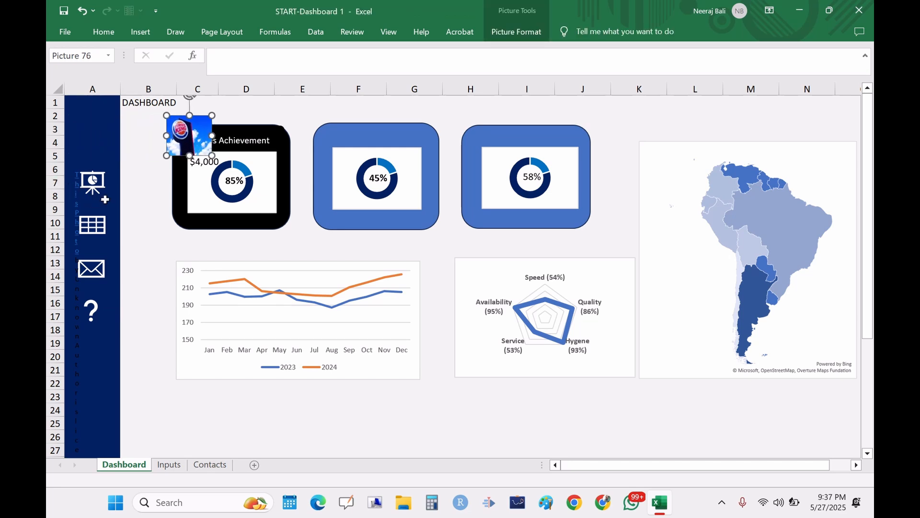
{"action": "key", "text": "ctrl+z"}
{"action": "key", "text": "ctrl+z"}
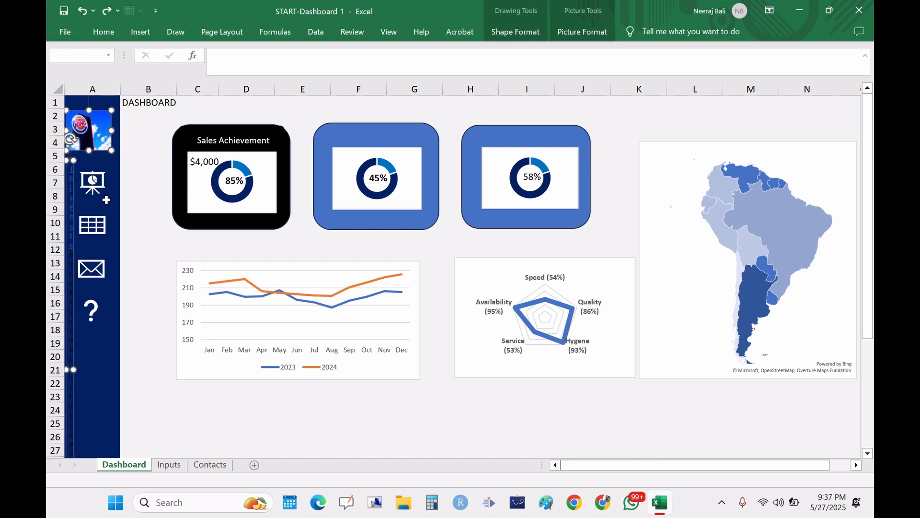
Step: Restore the full-size Burger King picture, delete its attribution caption text, and shrink the picture back into the top of column A
{"action": "key", "text": "ctrl+z"}
{"action": "key", "text": "ctrl+z"}
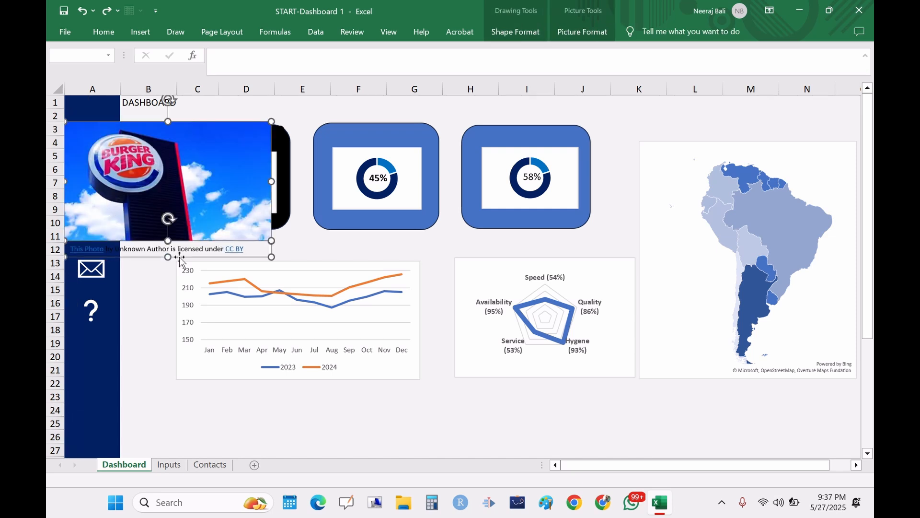
{"action": "left_click_drag", "start_coordinate": [251, 250], "coordinate": [49, 251]}
{"action": "key", "text": "Delete"}
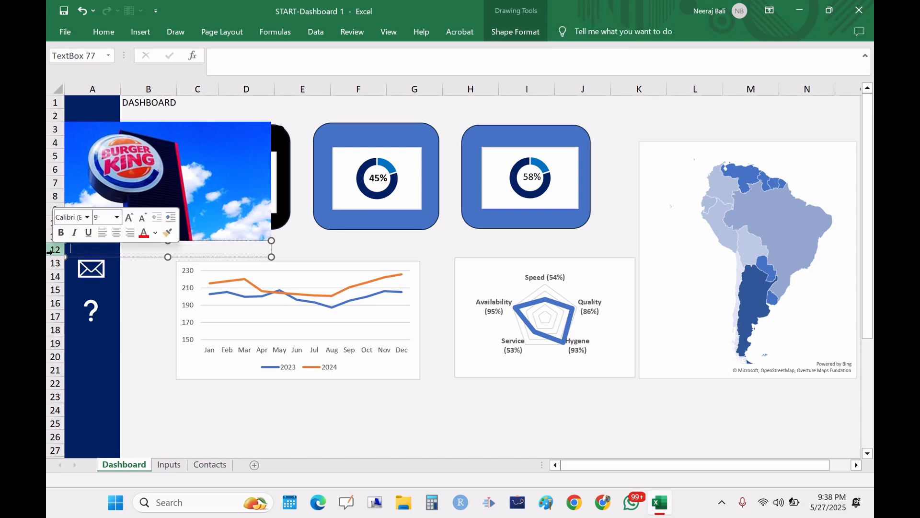
{"action": "left_click", "coordinate": [214, 196]}
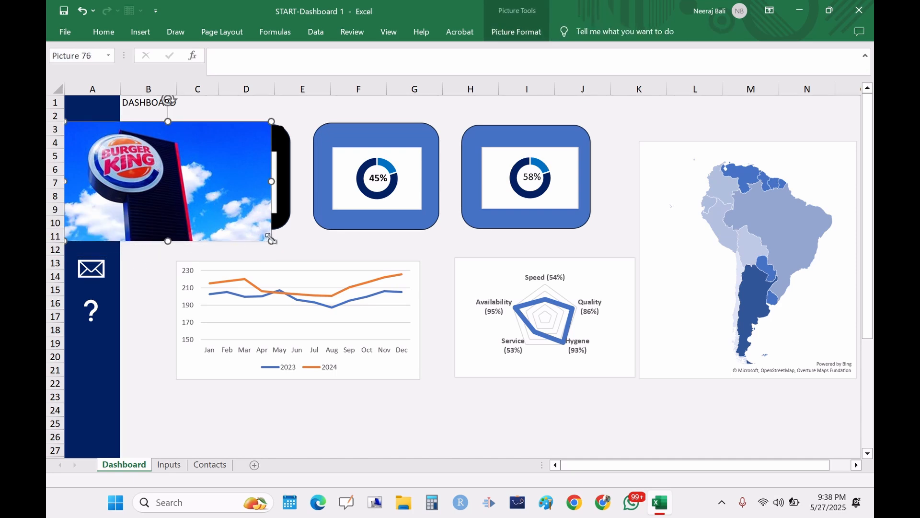
{"action": "left_click_drag", "start_coordinate": [271, 238], "coordinate": [94, 141]}
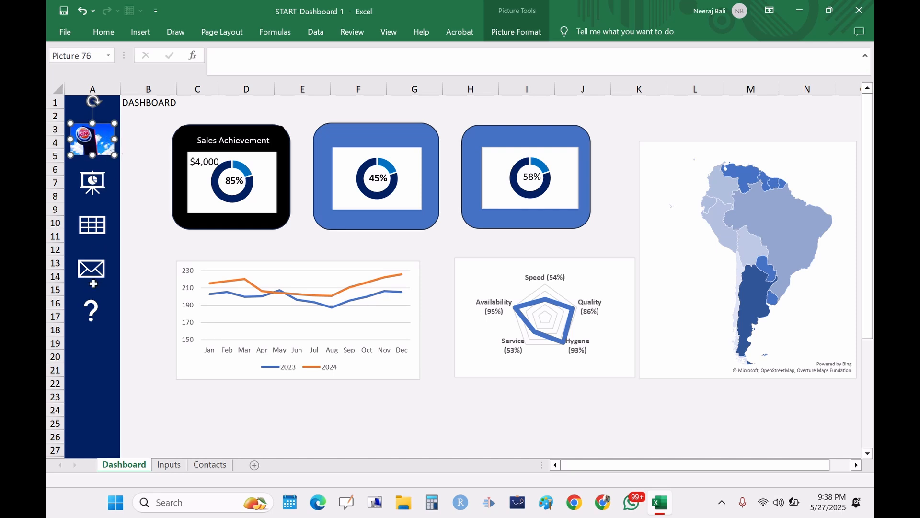
Step: Search Online Pictures for "question mark"
{"action": "left_click", "coordinate": [138, 33]}
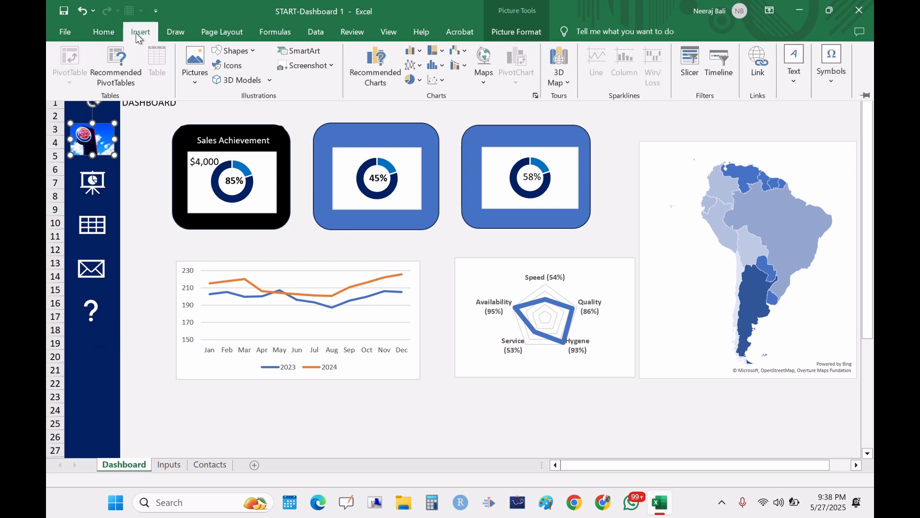
{"action": "left_click", "coordinate": [196, 67]}
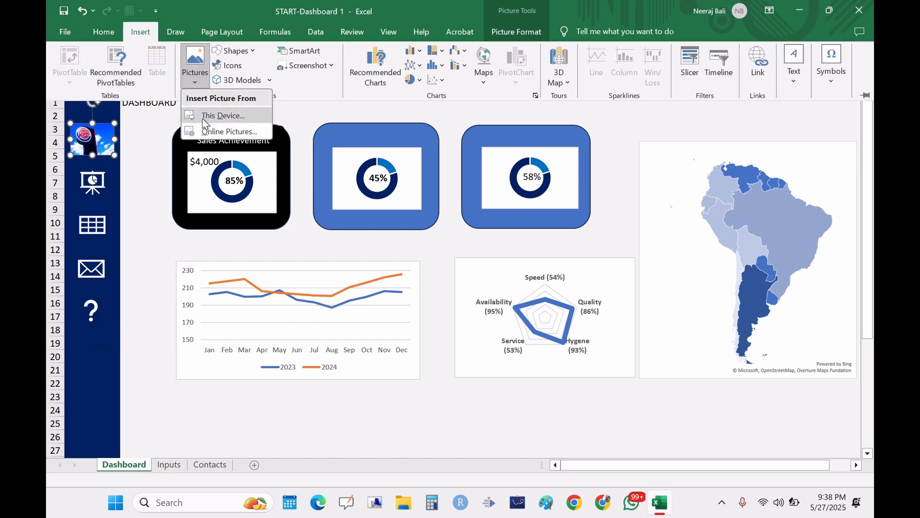
{"action": "left_click", "coordinate": [209, 132]}
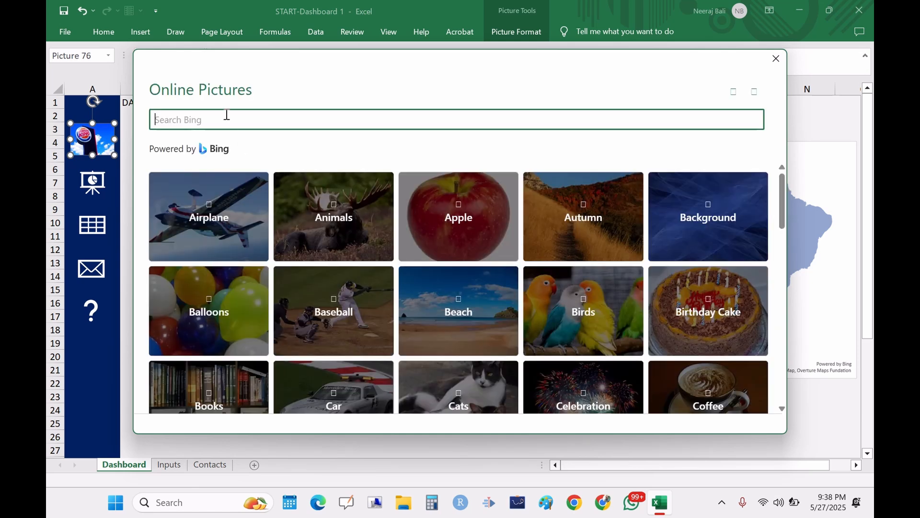
{"action": "type", "text": "question mark"}
{"action": "key", "text": "Return"}
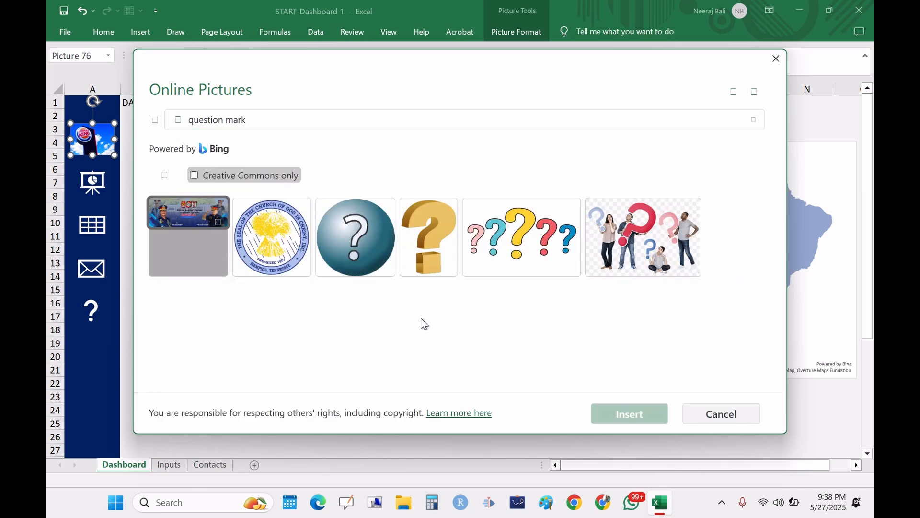
Step: Insert the gold 3D question mark picture and resize it on the sheet
{"action": "left_click", "coordinate": [430, 247]}
{"action": "left_click", "coordinate": [642, 417]}
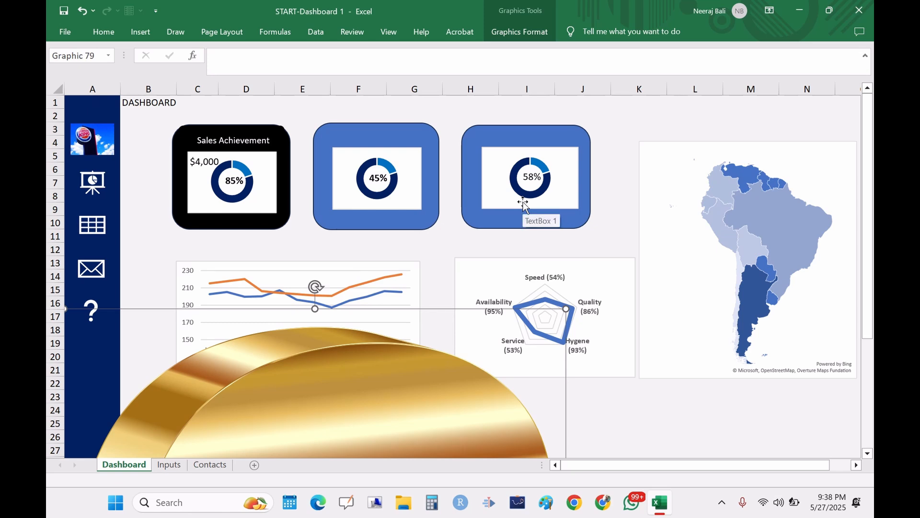
{"action": "left_click_drag", "start_coordinate": [388, 367], "coordinate": [524, 213]}
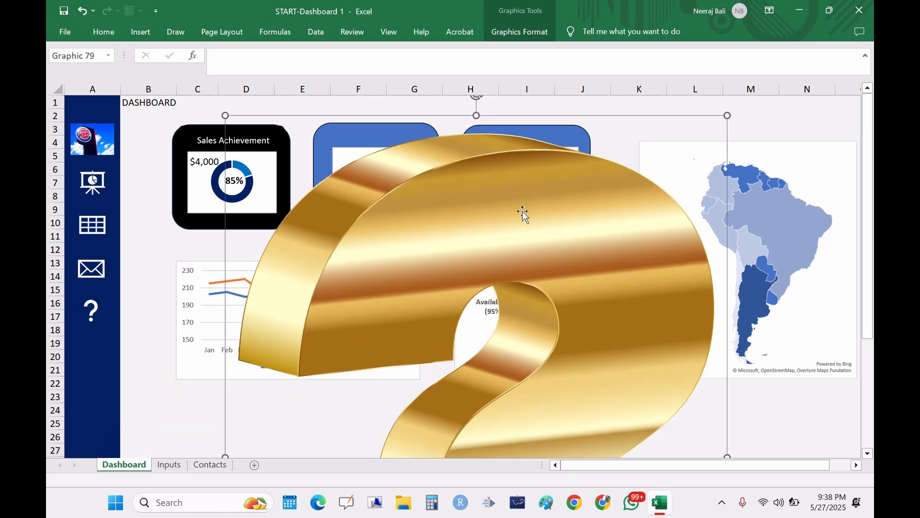
{"action": "left_click_drag", "start_coordinate": [729, 112], "coordinate": [395, 181]}
{"action": "left_click_drag", "start_coordinate": [540, 167], "coordinate": [269, 304]}
{"action": "left_click", "coordinate": [308, 427]}
{"action": "left_click_drag", "start_coordinate": [309, 426], "coordinate": [312, 242]}
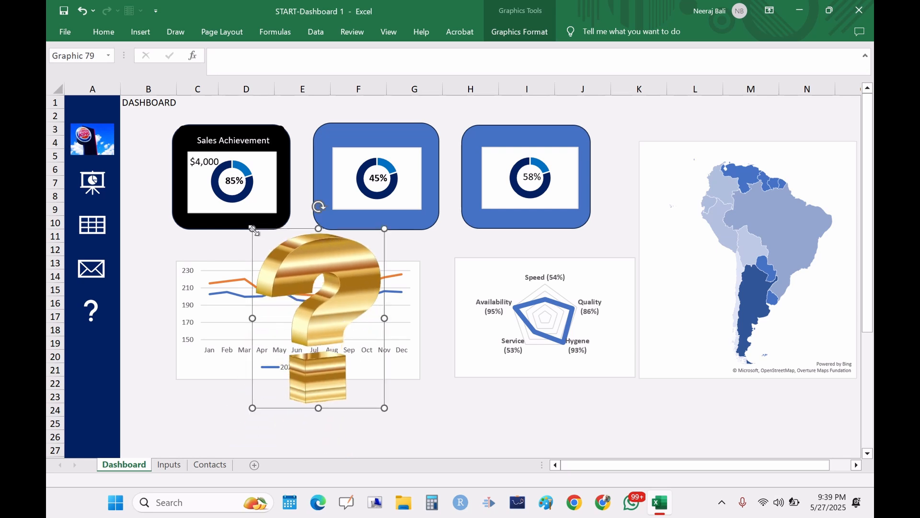
Step: Shrink the gold question mark onto the help icon in column A, then select and delete it
{"action": "left_click_drag", "start_coordinate": [253, 229], "coordinate": [95, 307]}
{"action": "left_click", "coordinate": [383, 392]}
{"action": "left_click", "coordinate": [348, 387]}
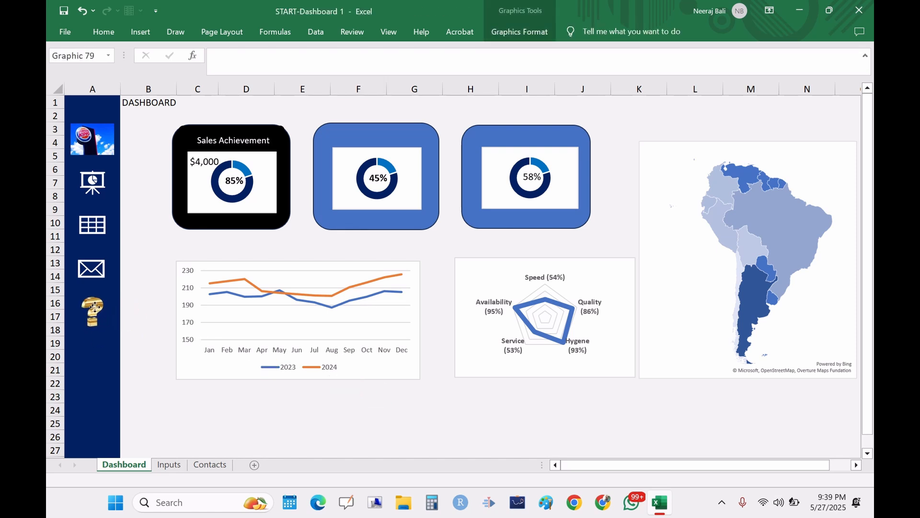
{"action": "left_click", "coordinate": [105, 355]}
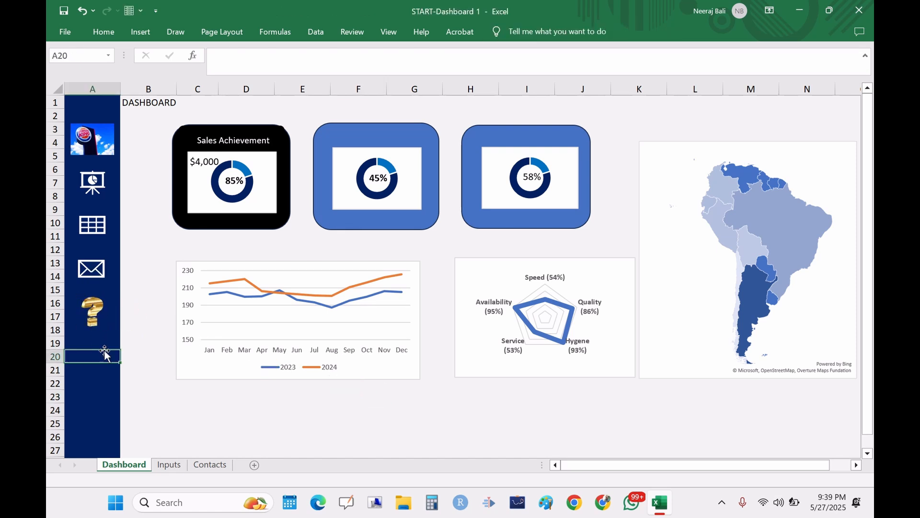
{"action": "left_click", "coordinate": [96, 312]}
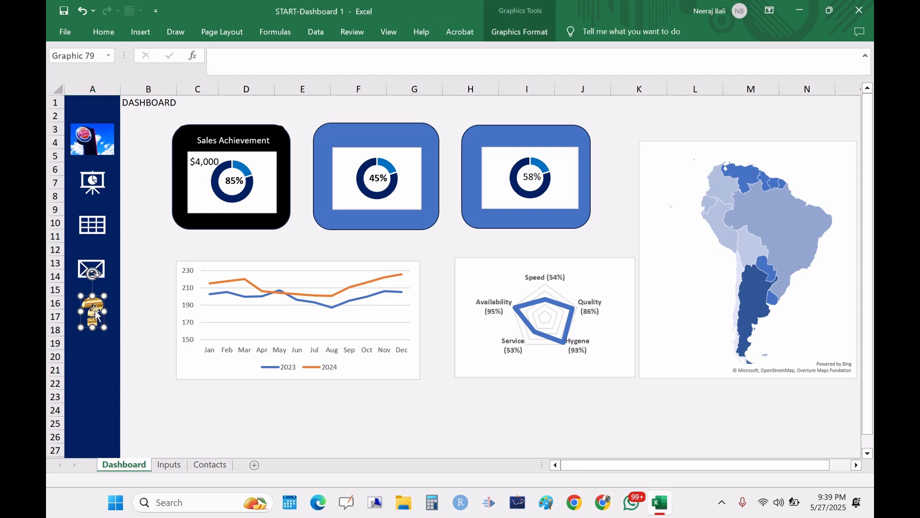
{"action": "key", "text": "Delete"}
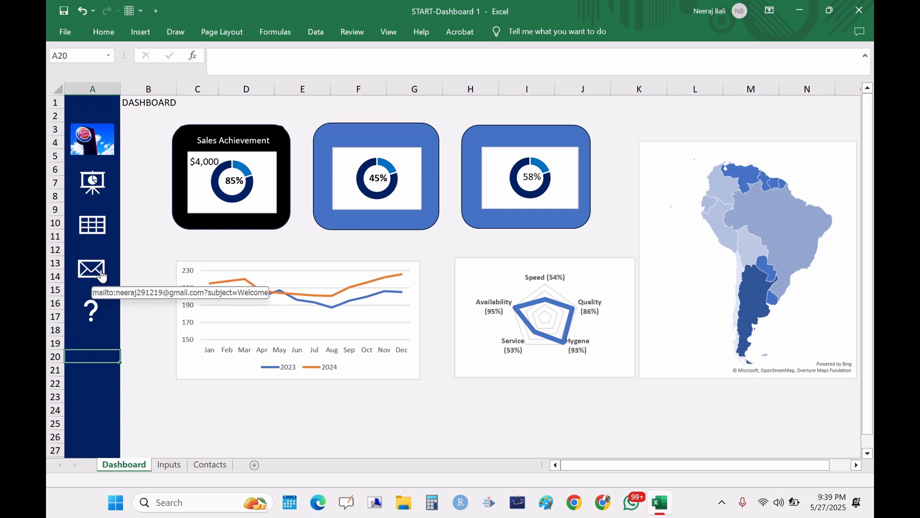
Step: Hyperlink the Burger King logo to cell A1 of the Dashboard sheet
{"action": "left_click", "coordinate": [96, 139]}
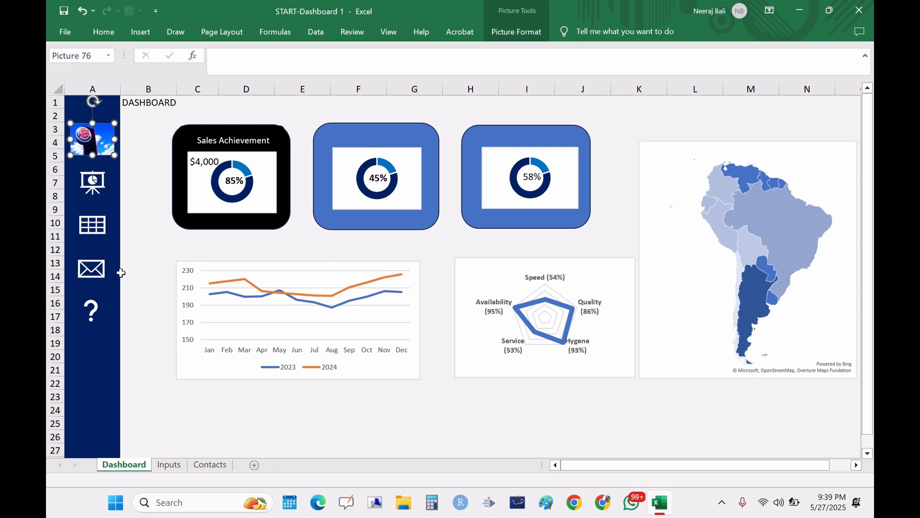
{"action": "right_click", "coordinate": [98, 148]}
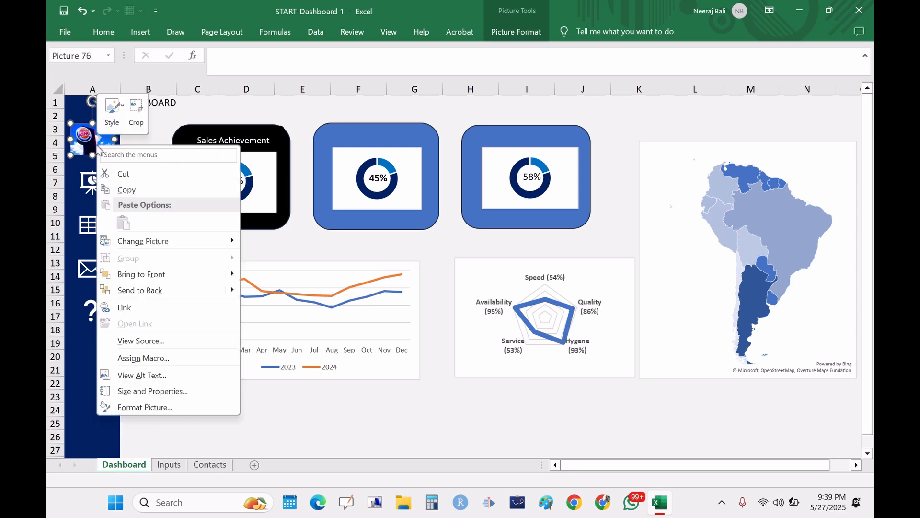
{"action": "left_click", "coordinate": [121, 308]}
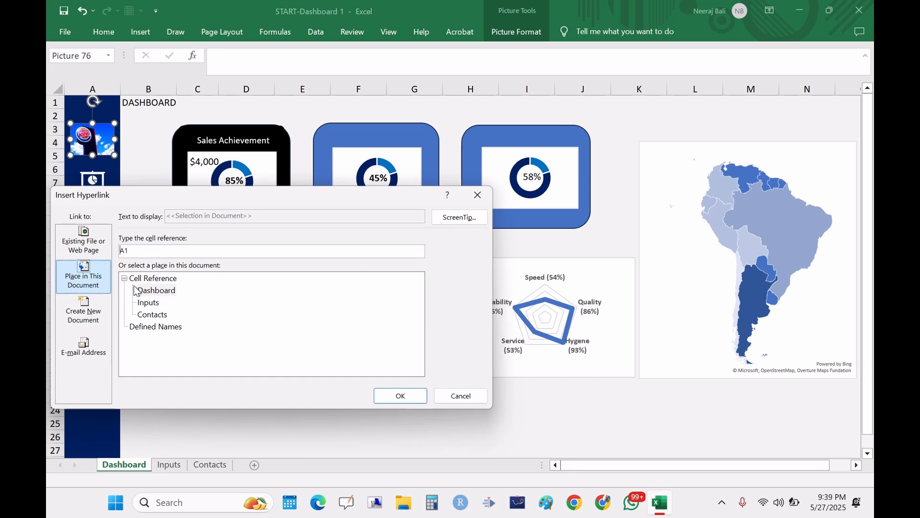
{"action": "left_click", "coordinate": [153, 292]}
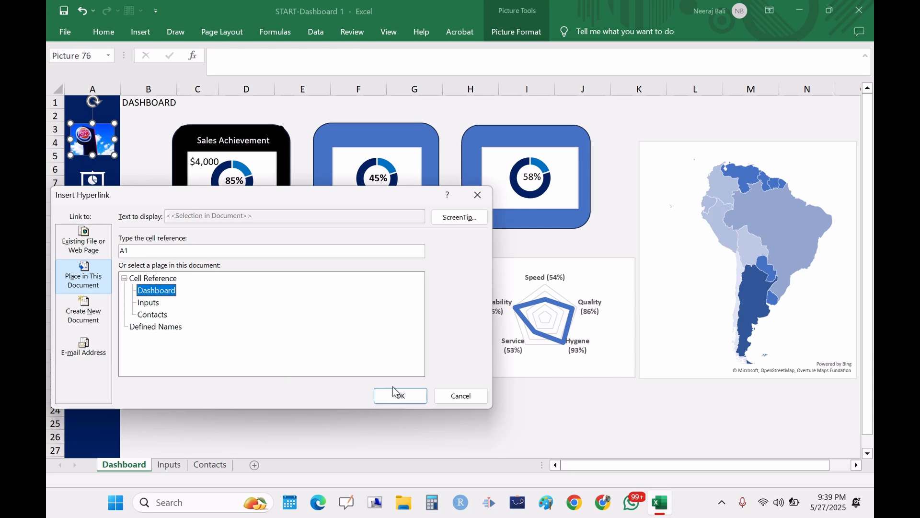
{"action": "left_click", "coordinate": [404, 397]}
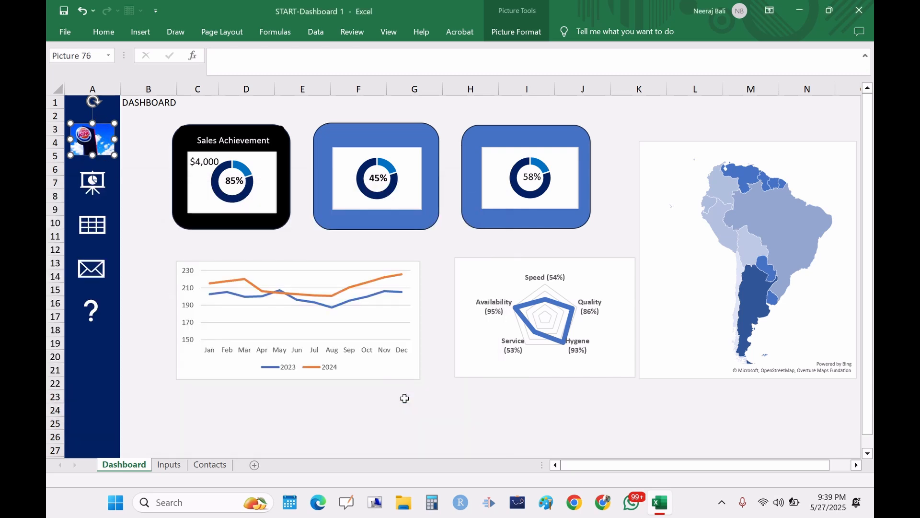
Step: Test the sidebar icon hyperlinks by following them and switching between the Dashboard and Inputs sheets
{"action": "left_click", "coordinate": [99, 189]}
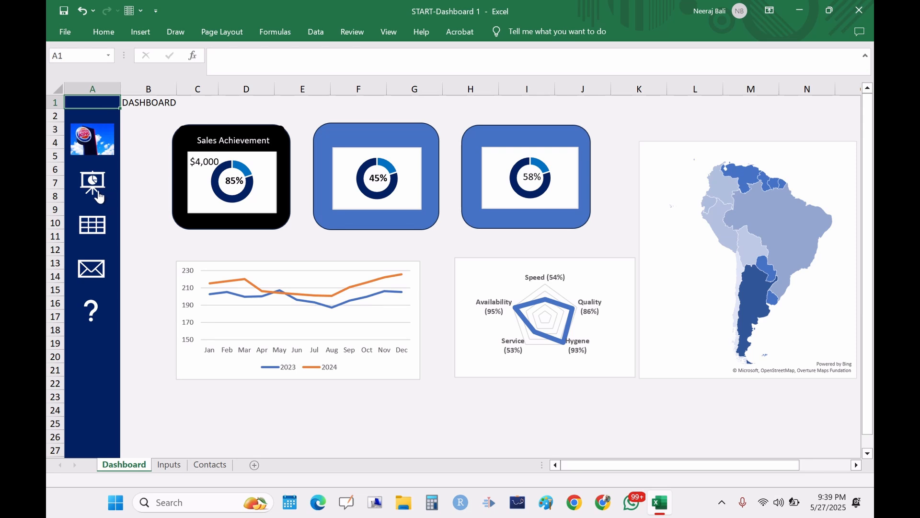
{"action": "left_click", "coordinate": [98, 189]}
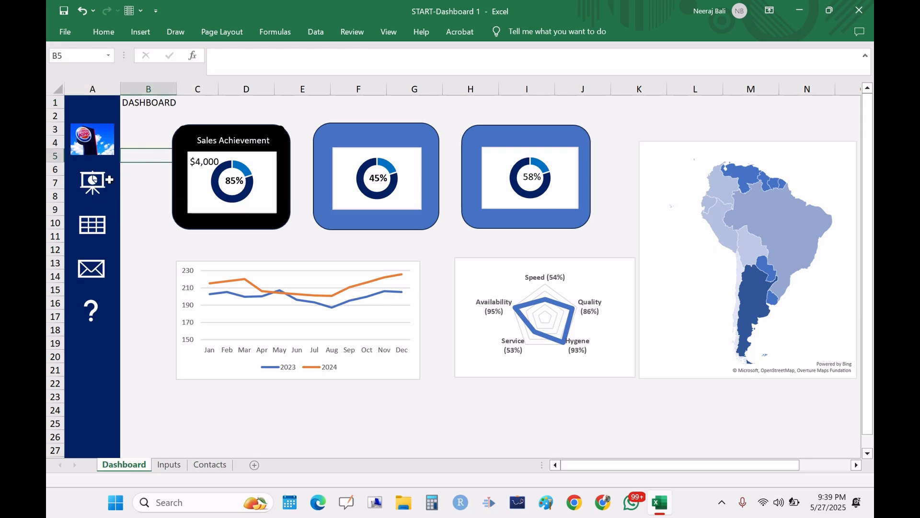
{"action": "left_click", "coordinate": [90, 190]}
{"action": "left_click", "coordinate": [118, 245]}
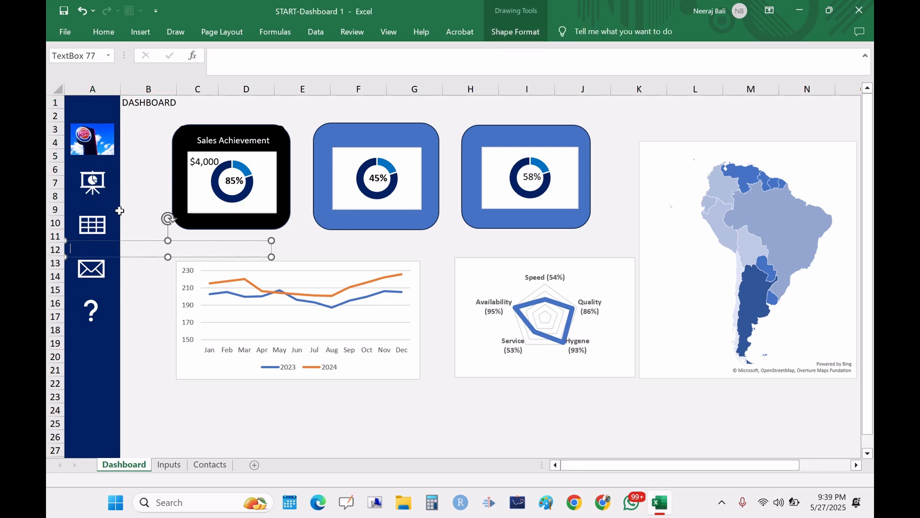
{"action": "left_click", "coordinate": [171, 468]}
{"action": "left_click", "coordinate": [132, 467]}
{"action": "left_click", "coordinate": [92, 149]}
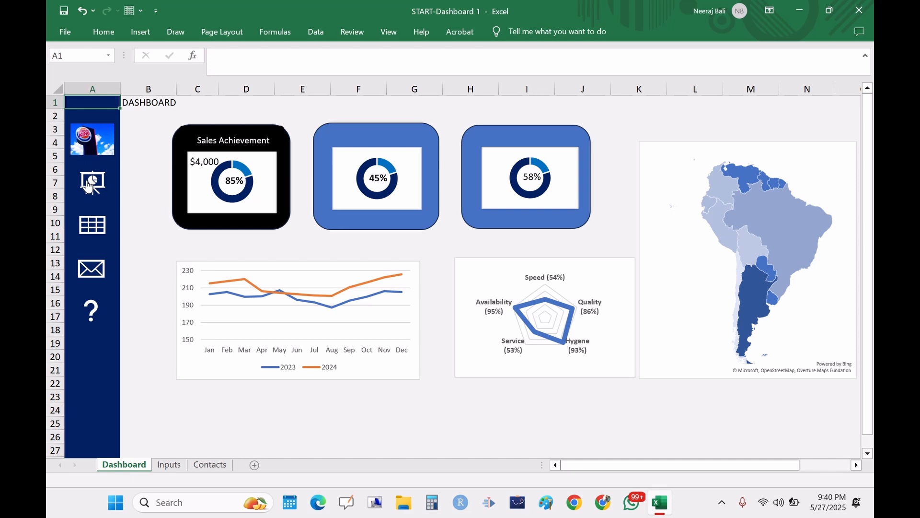
{"action": "left_click", "coordinate": [90, 227]}
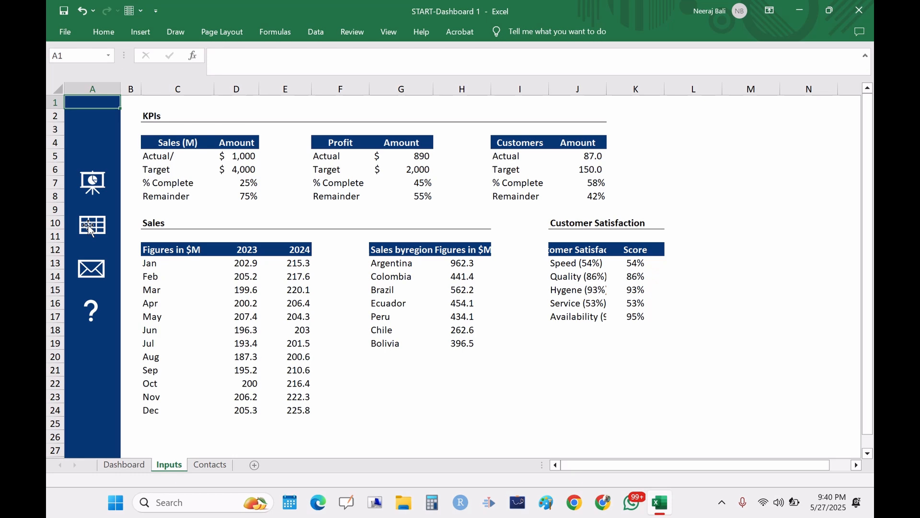
{"action": "left_click", "coordinate": [124, 466]}
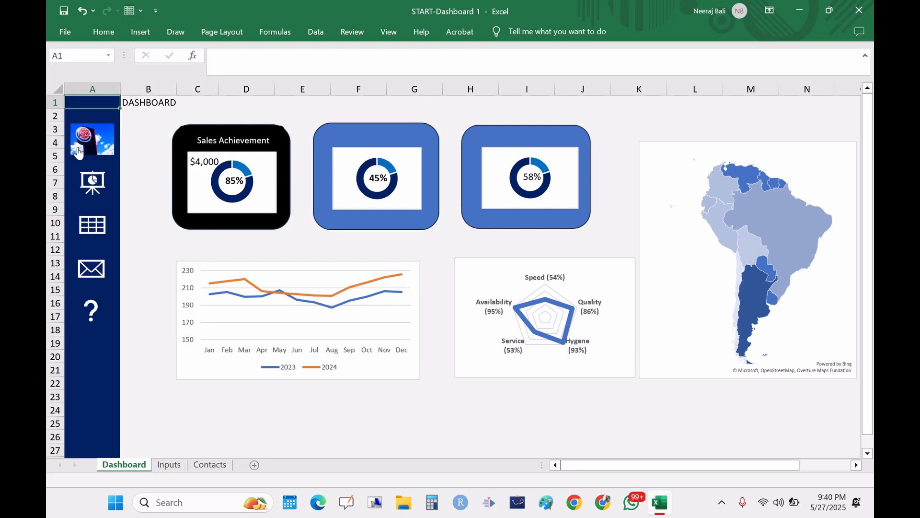
{"action": "key", "text": "ctrl+c"}
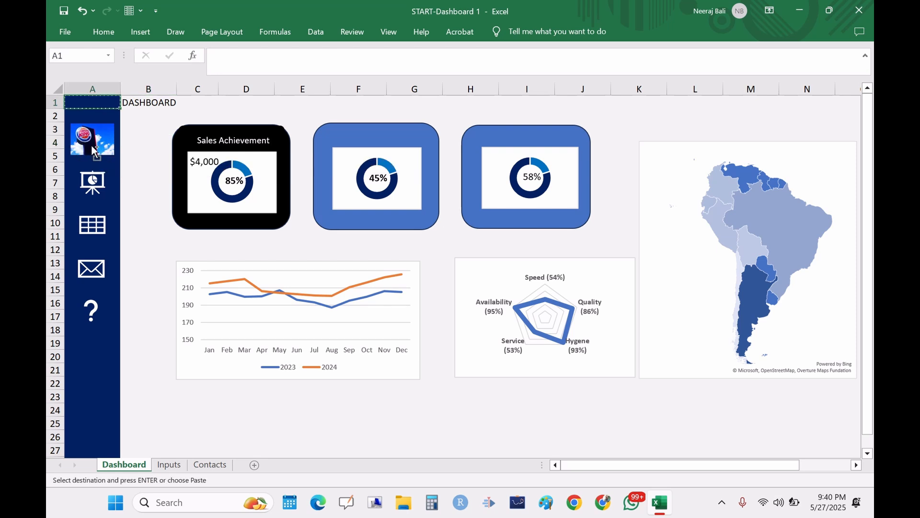
{"action": "left_click", "coordinate": [152, 141]}
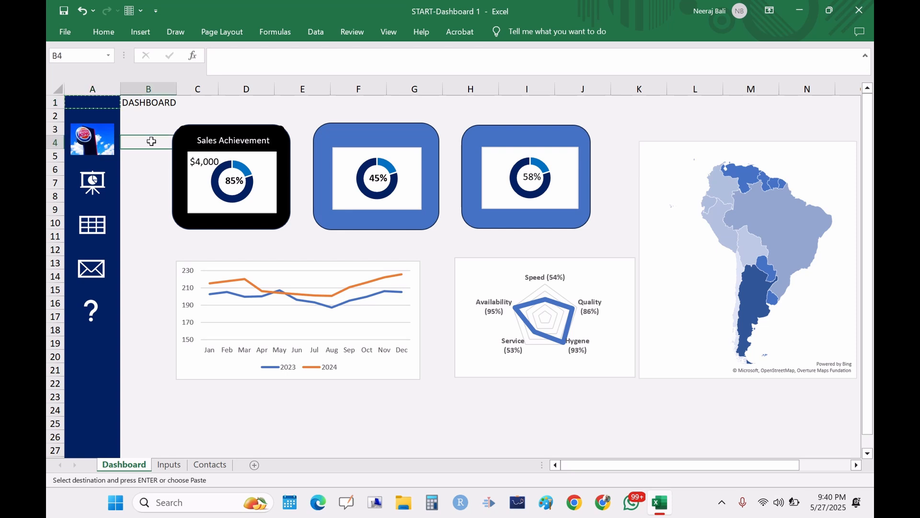
{"action": "key", "text": "ctrl+z"}
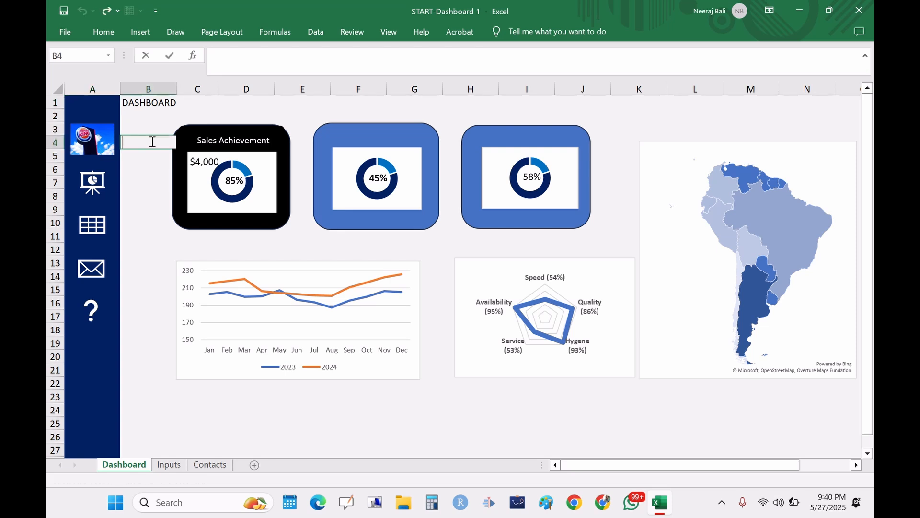
{"action": "key", "text": "ctrl+y"}
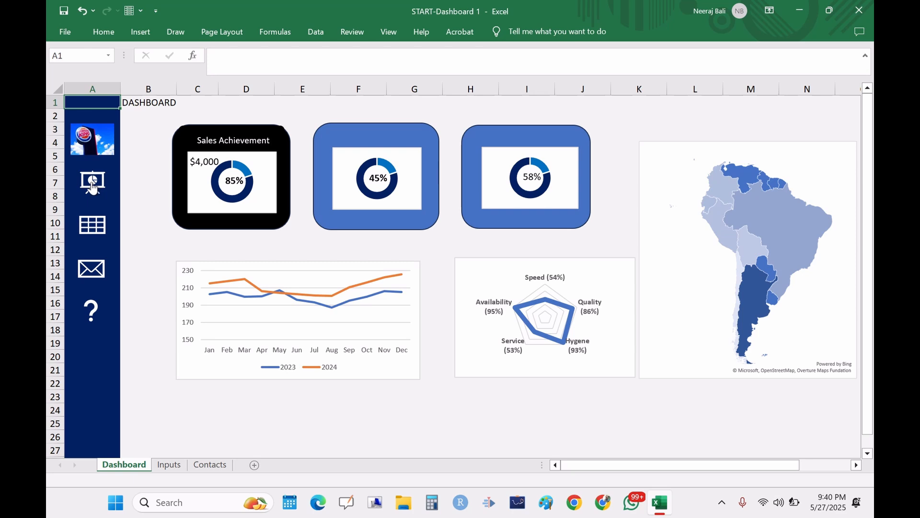
{"action": "left_click", "coordinate": [142, 169]}
{"action": "key", "text": "ctrl+z"}
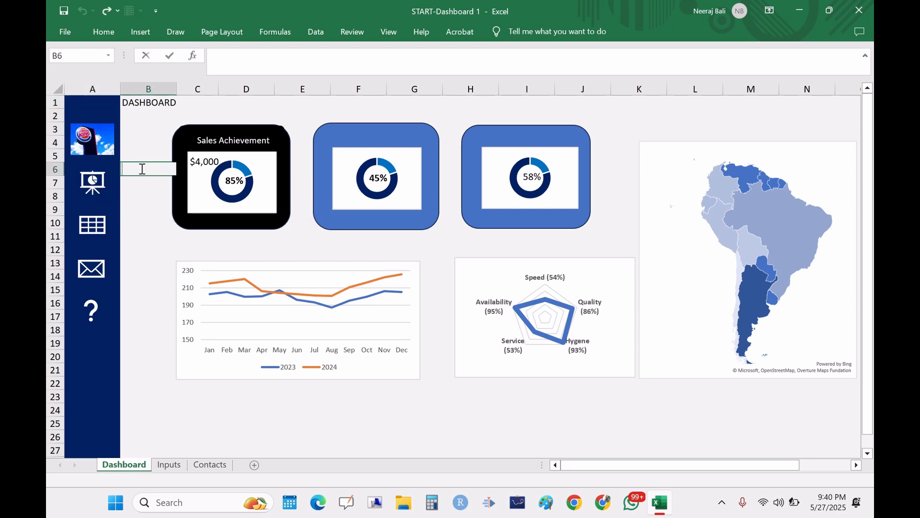
{"action": "key", "text": "ctrl+y"}
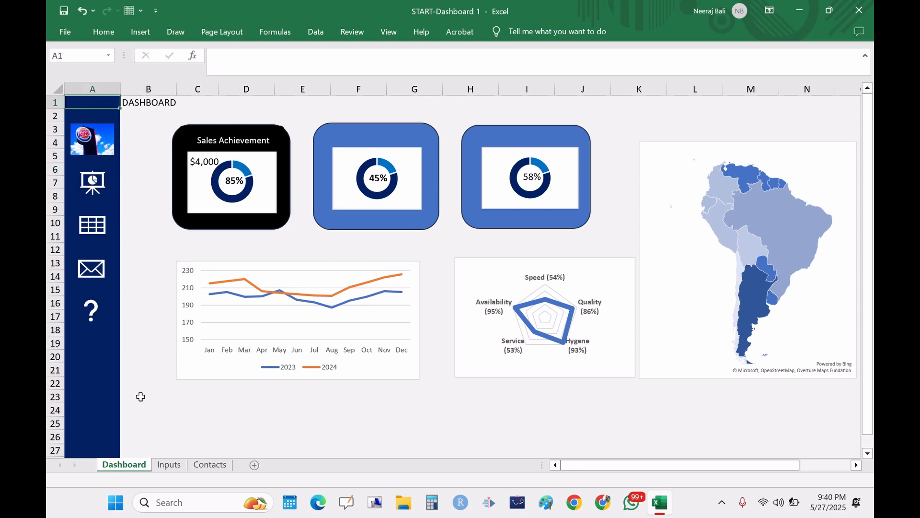
Step: Copy the Burger King logo from the Dashboard and paste it into the sidebar of the Inputs sheet, aligned over cell A3
{"action": "left_click", "coordinate": [161, 465]}
{"action": "left_click", "coordinate": [103, 190]}
{"action": "left_click", "coordinate": [100, 144]}
{"action": "right_click", "coordinate": [99, 144]}
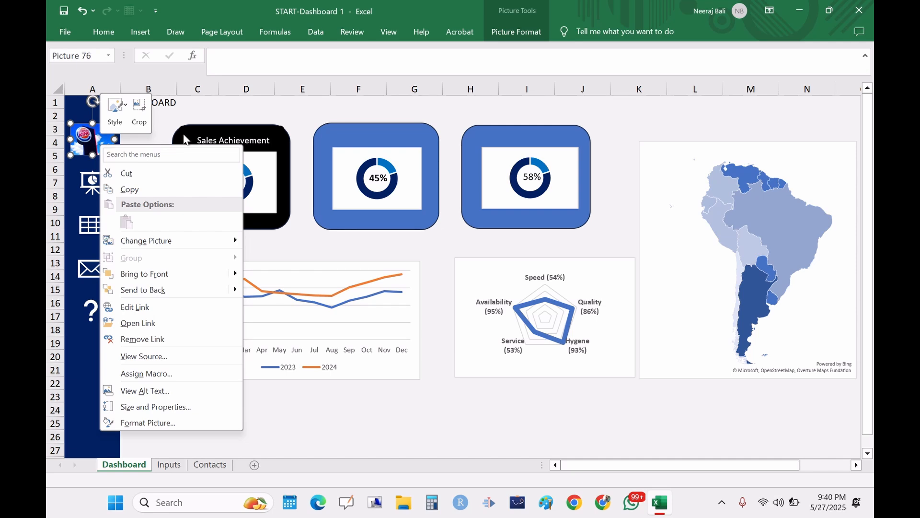
{"action": "left_click", "coordinate": [129, 190]}
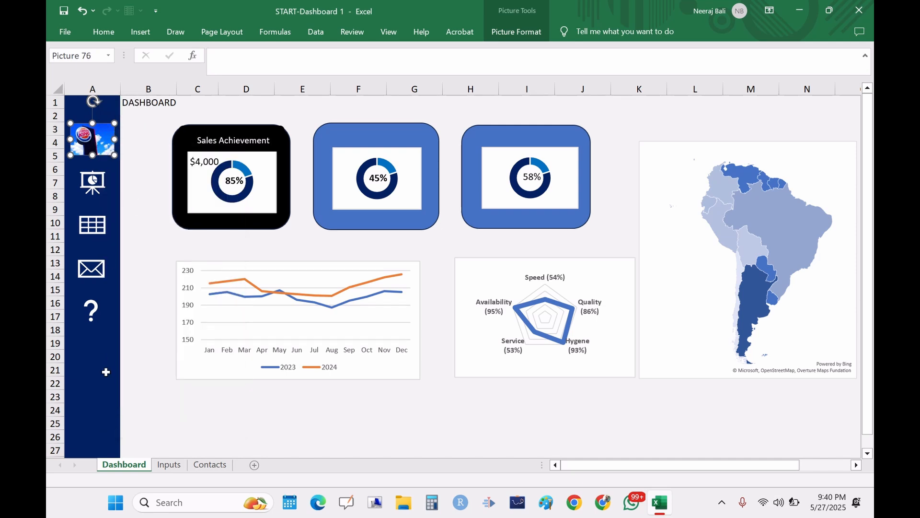
{"action": "left_click", "coordinate": [168, 465]}
{"action": "left_click", "coordinate": [92, 132]}
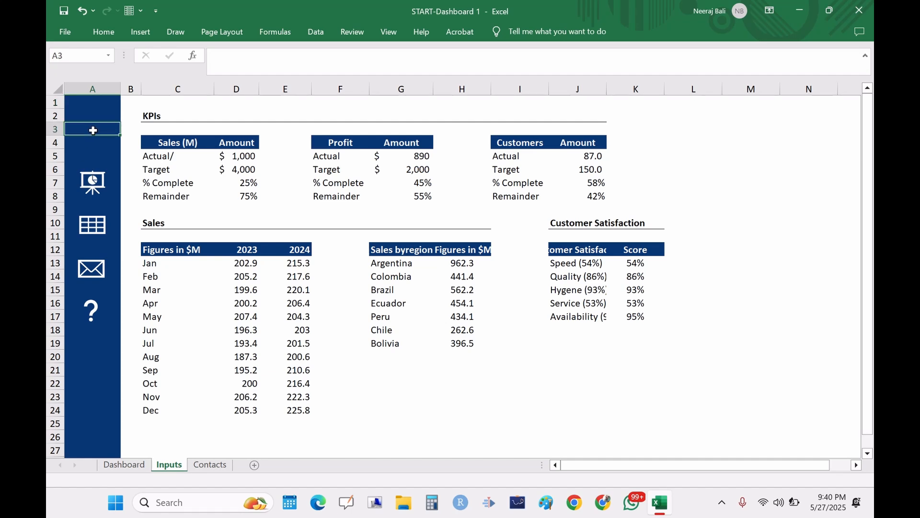
{"action": "key", "text": "ctrl+v"}
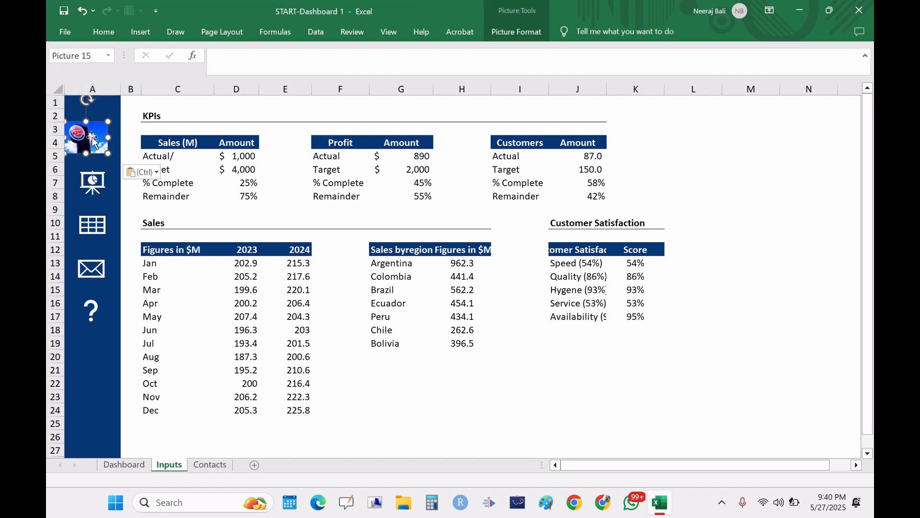
{"action": "left_click_drag", "start_coordinate": [97, 141], "coordinate": [98, 143]}
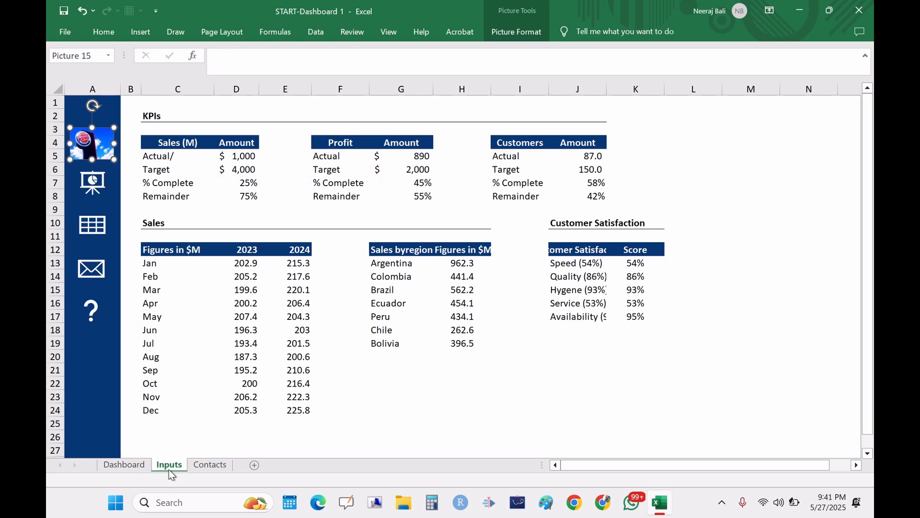
Step: Follow the pasted logo's link from the Inputs sheet back to the Dashboard
{"action": "left_click", "coordinate": [125, 467]}
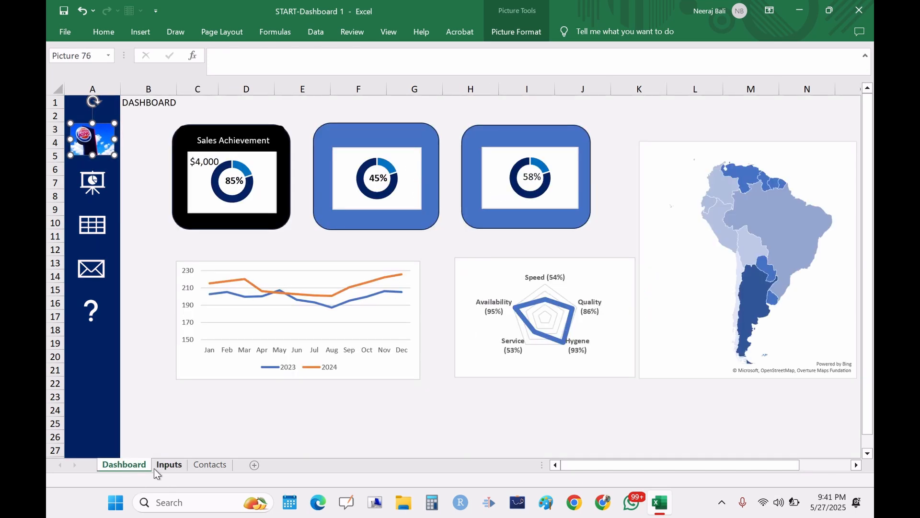
{"action": "left_click", "coordinate": [168, 468]}
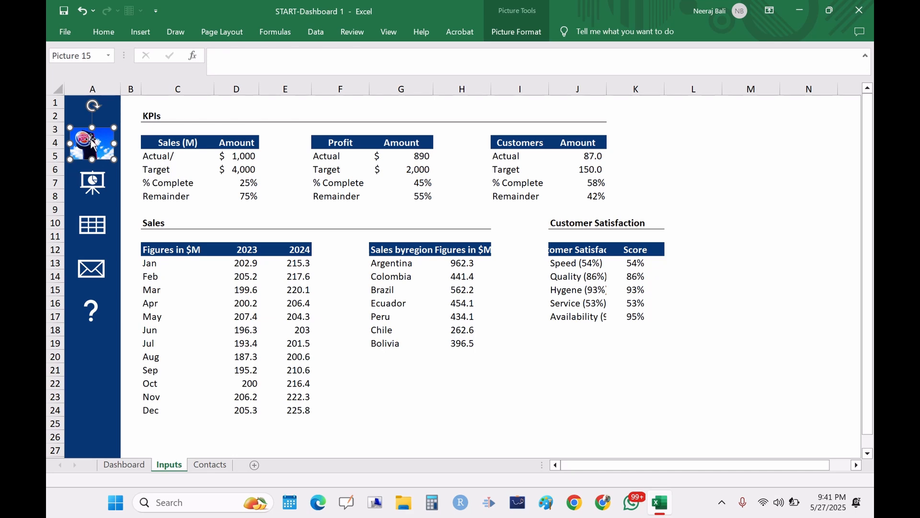
{"action": "right_click", "coordinate": [90, 139]}
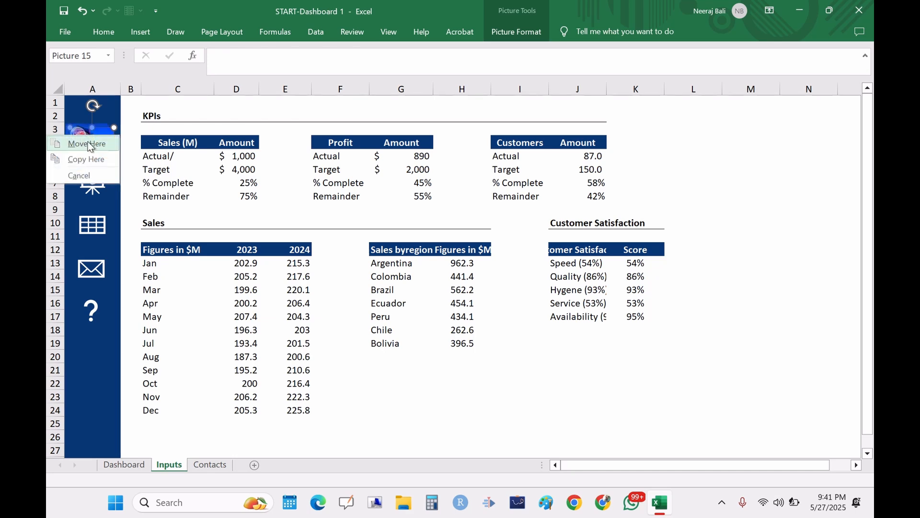
{"action": "left_click", "coordinate": [131, 128]}
{"action": "left_click", "coordinate": [93, 147]}
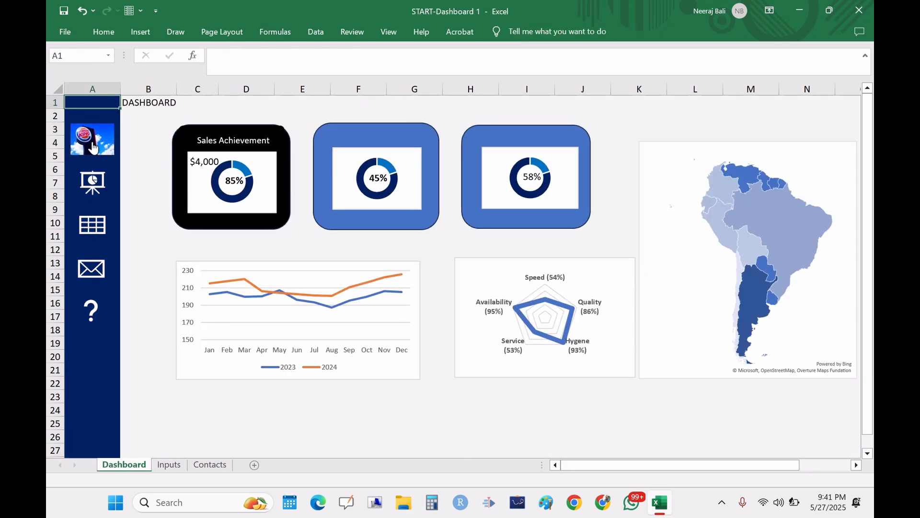
Step: Edit the Dashboard logo's hyperlink to point to cell A1 of the Dashboard sheet
{"action": "right_click", "coordinate": [93, 146]}
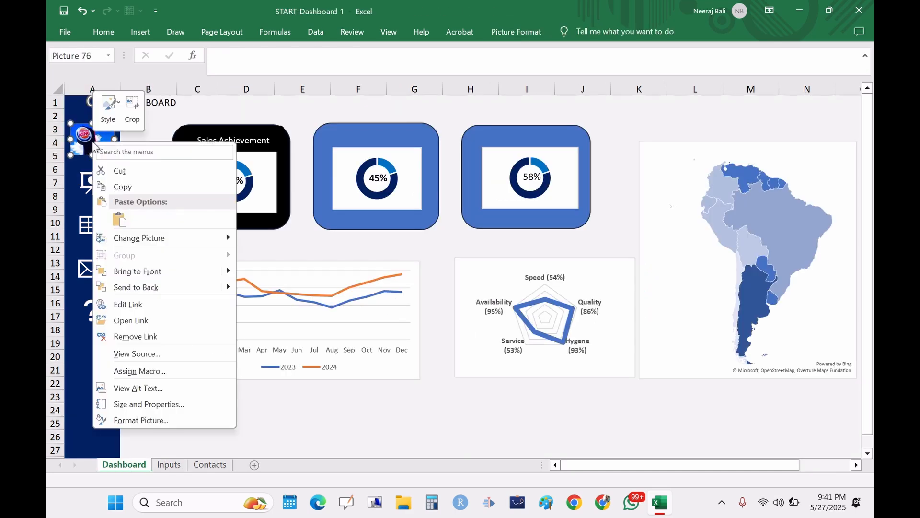
{"action": "left_click", "coordinate": [140, 302]}
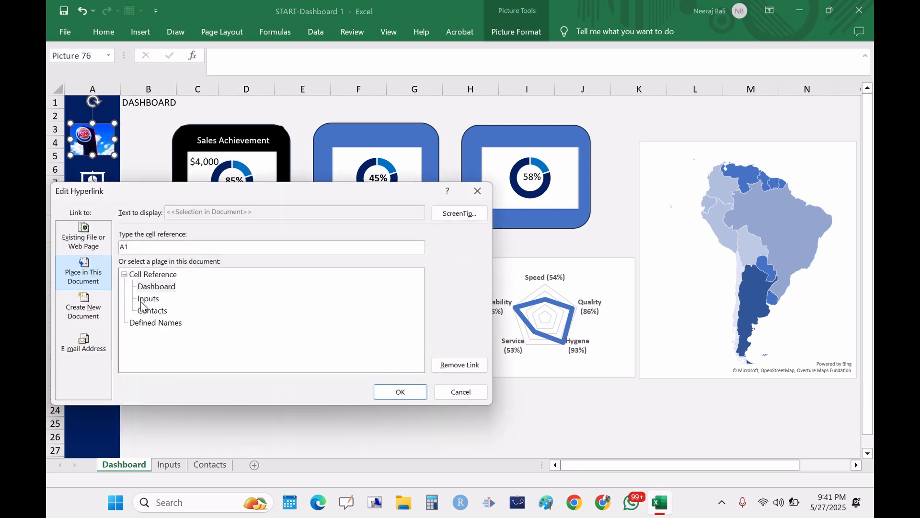
{"action": "left_click", "coordinate": [159, 289]}
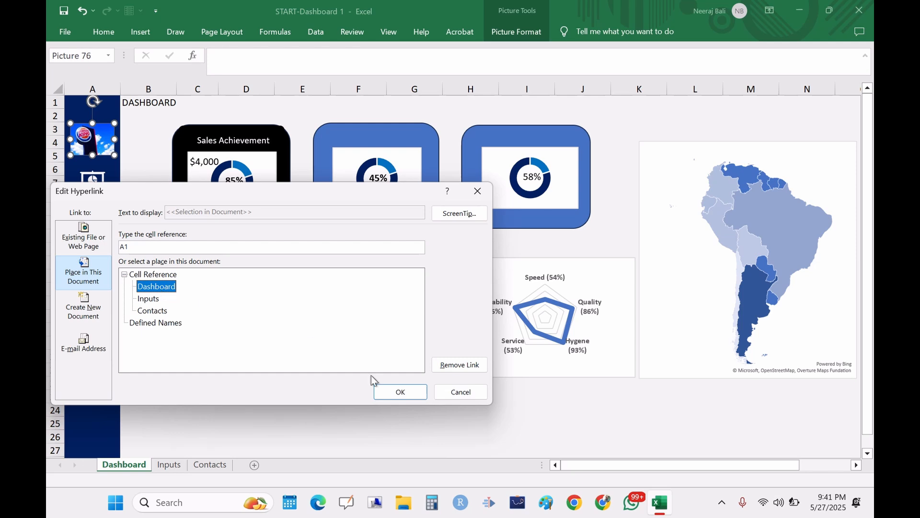
{"action": "left_click", "coordinate": [393, 394]}
{"action": "left_click", "coordinate": [148, 226]}
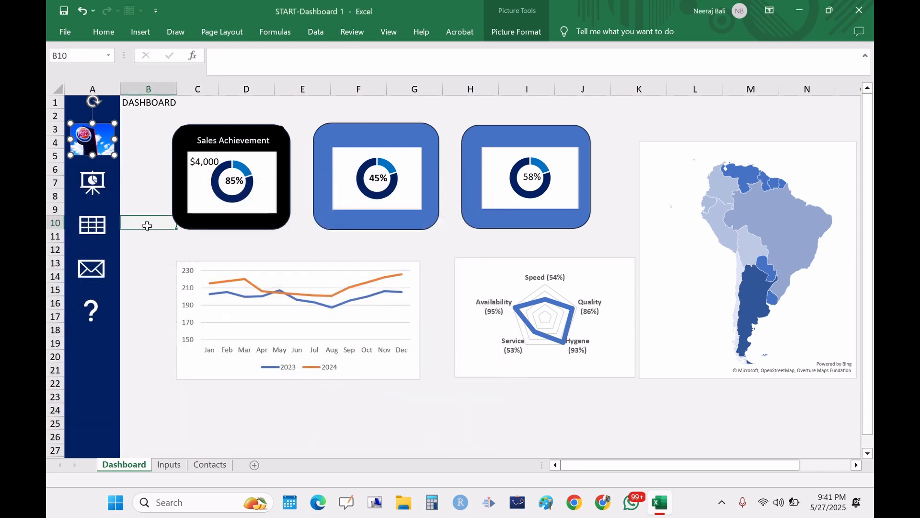
Step: Test the logo hyperlinks by switching between the Inputs and Dashboard sheets and following them
{"action": "left_click", "coordinate": [169, 465]}
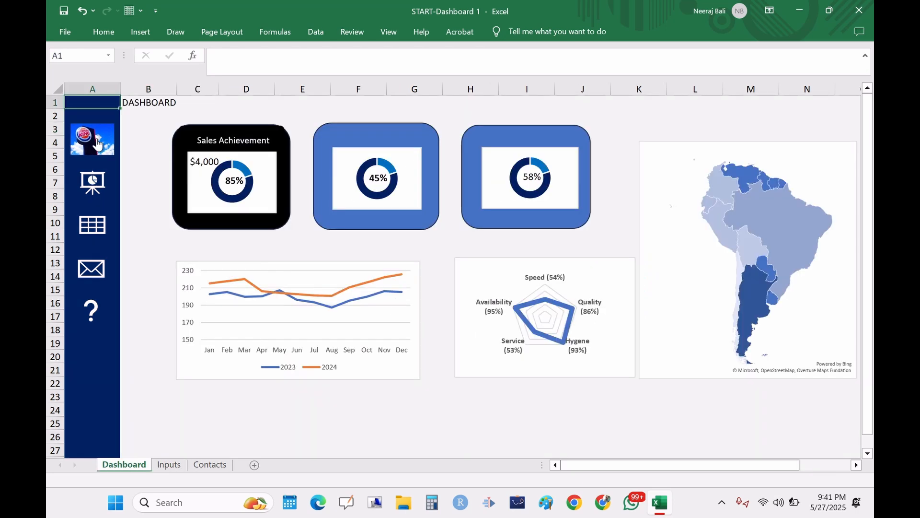
{"action": "left_click", "coordinate": [98, 144]}
{"action": "left_click", "coordinate": [169, 464]}
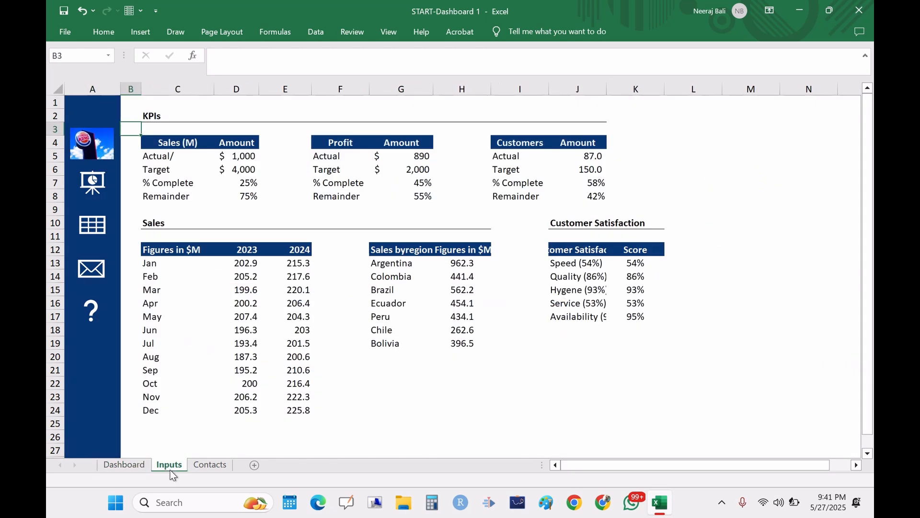
{"action": "left_click", "coordinate": [100, 150]}
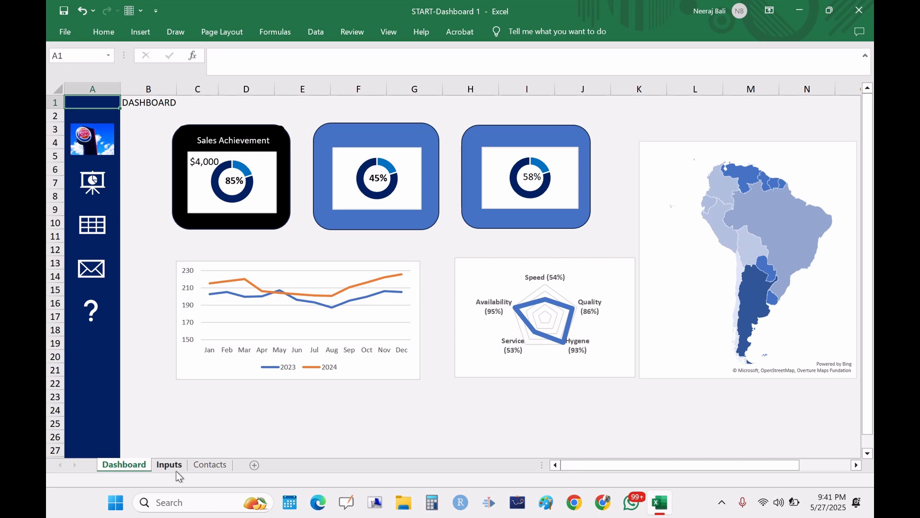
{"action": "left_click", "coordinate": [176, 463]}
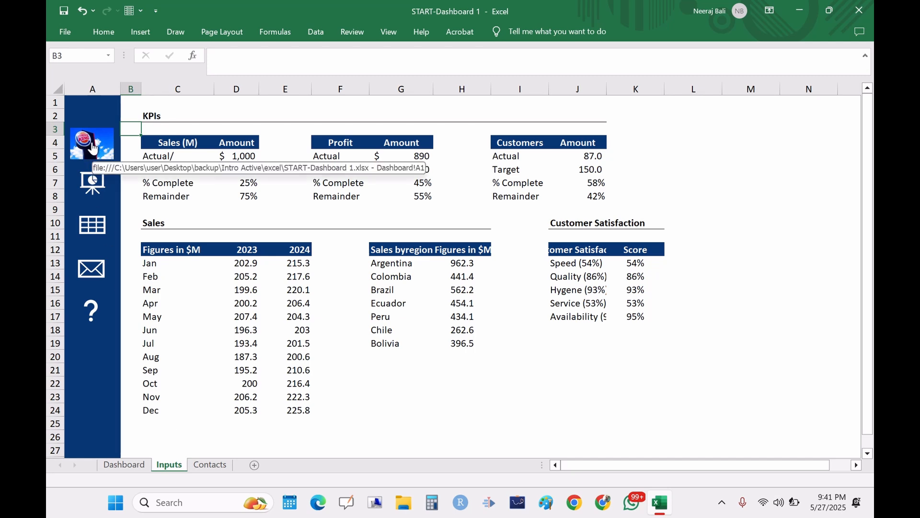
{"action": "left_click", "coordinate": [92, 148]}
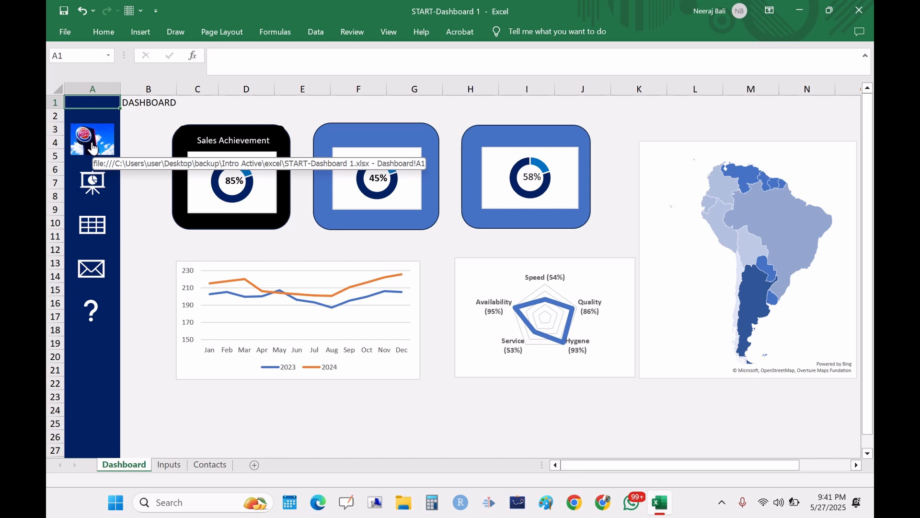
Step: Replace the envelope icon's existing link with an e-mail hyperlink to the author's e-mail address, leaving the subject empty
{"action": "right_click", "coordinate": [96, 272]}
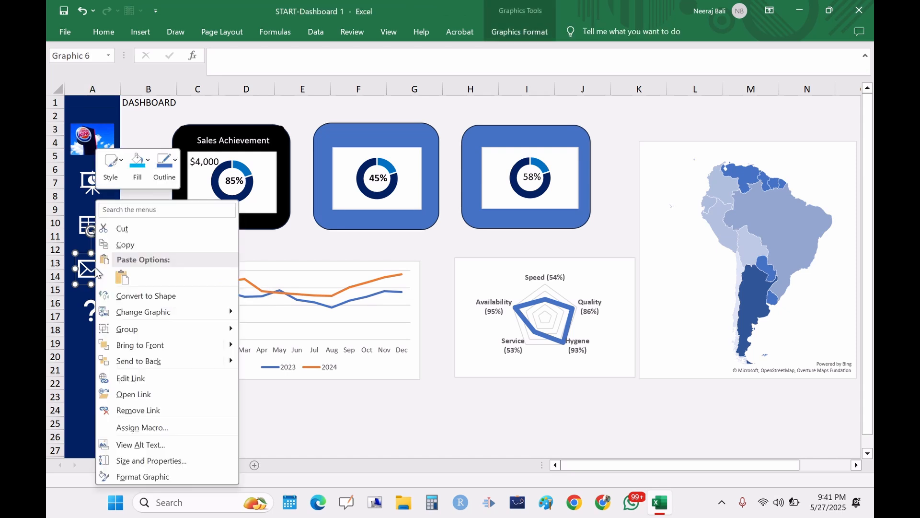
{"action": "left_click", "coordinate": [129, 411]}
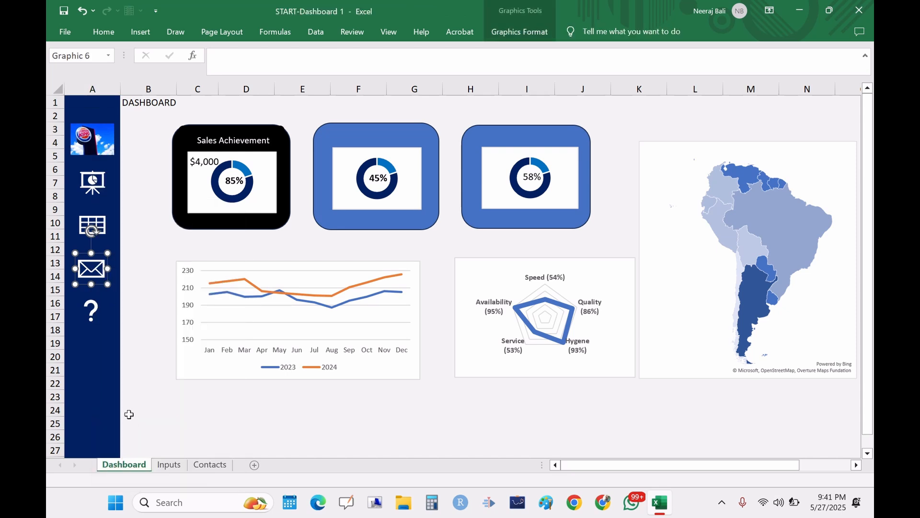
{"action": "right_click", "coordinate": [95, 270]}
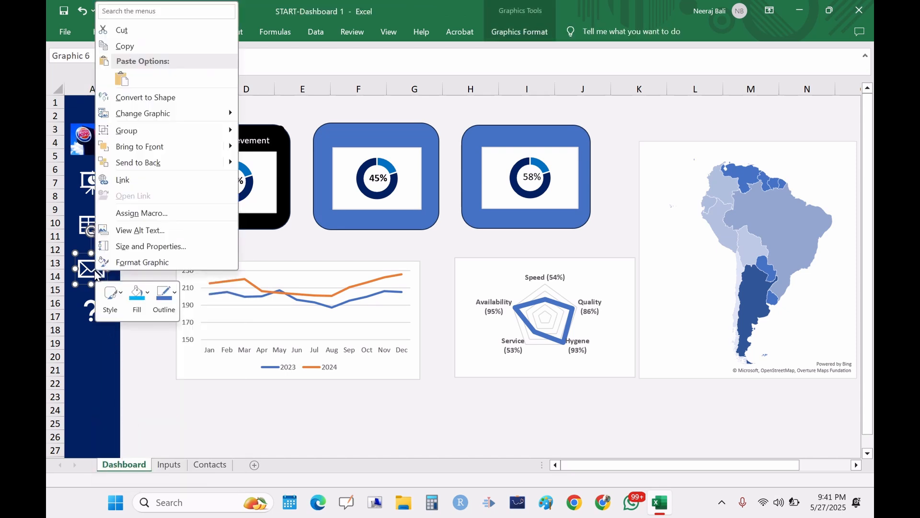
{"action": "left_click", "coordinate": [124, 179]}
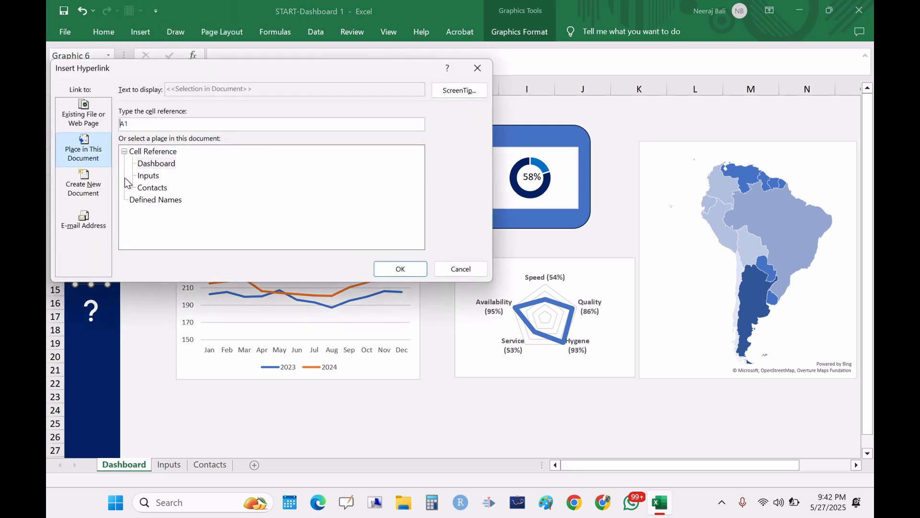
{"action": "left_click", "coordinate": [84, 221]}
{"action": "left_click", "coordinate": [136, 123]}
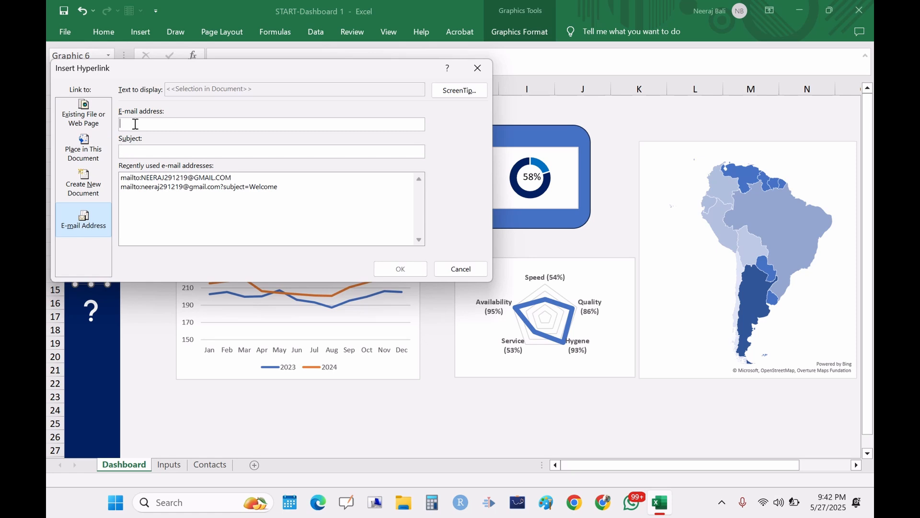
{"action": "type", "text": "n"}
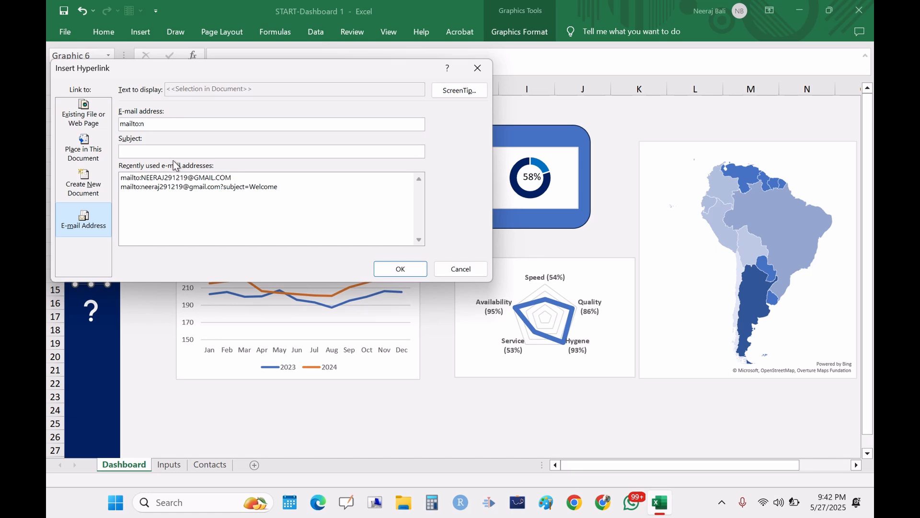
{"action": "key", "text": "BackSpace"}
{"action": "key", "text": "BackSpace"}
{"action": "key", "text": "BackSpace"}
{"action": "key", "text": "BackSpace"}
{"action": "key", "text": "BackSpace"}
{"action": "type", "text": "n"}
{"action": "left_click", "coordinate": [403, 268]}
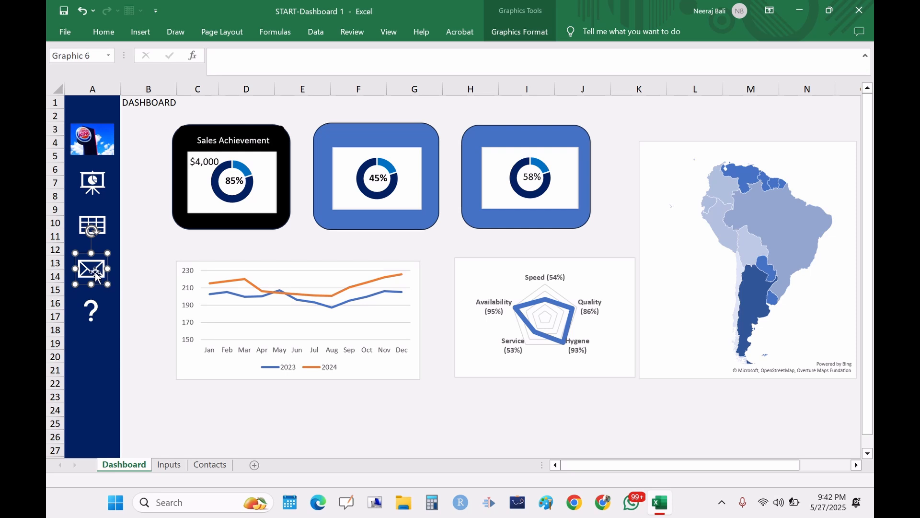
Step: Test the envelope and question mark links, closing the new mail message and Outlook, and return to the Dashboard
{"action": "left_click", "coordinate": [140, 314]}
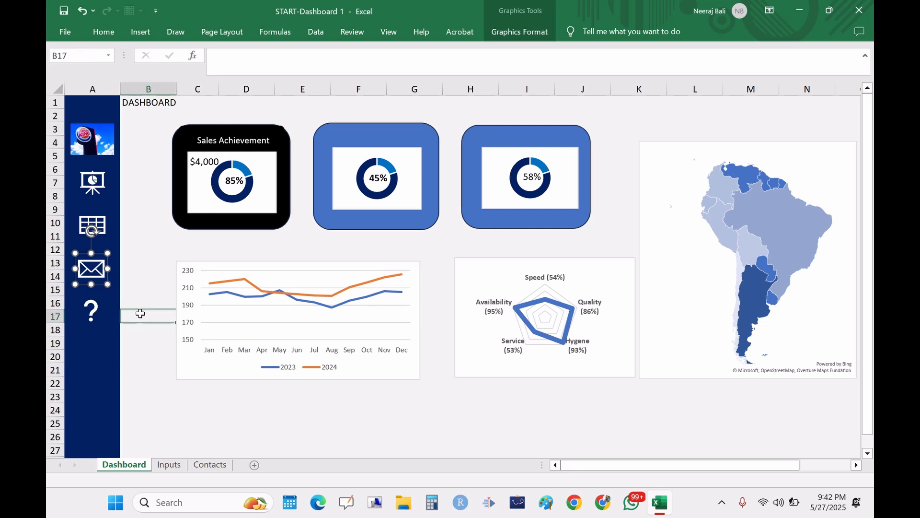
{"action": "left_click", "coordinate": [96, 272]}
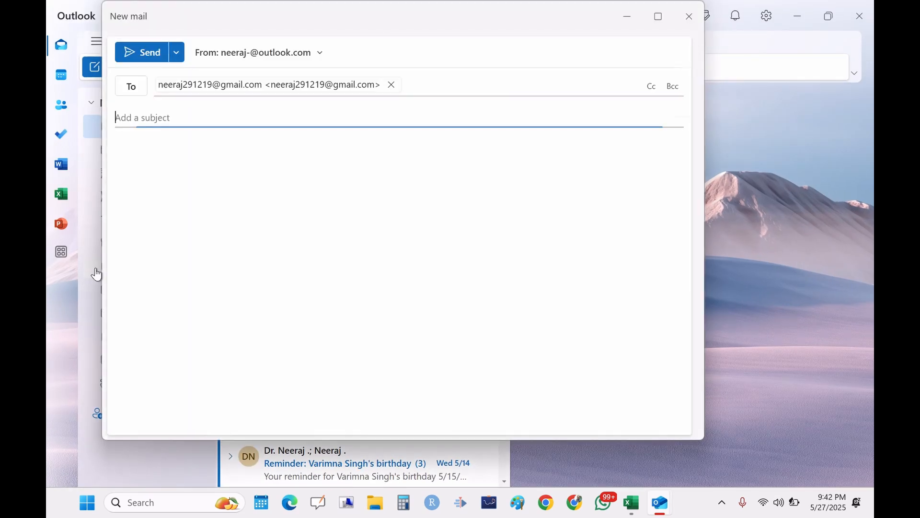
{"action": "left_click", "coordinate": [689, 16]}
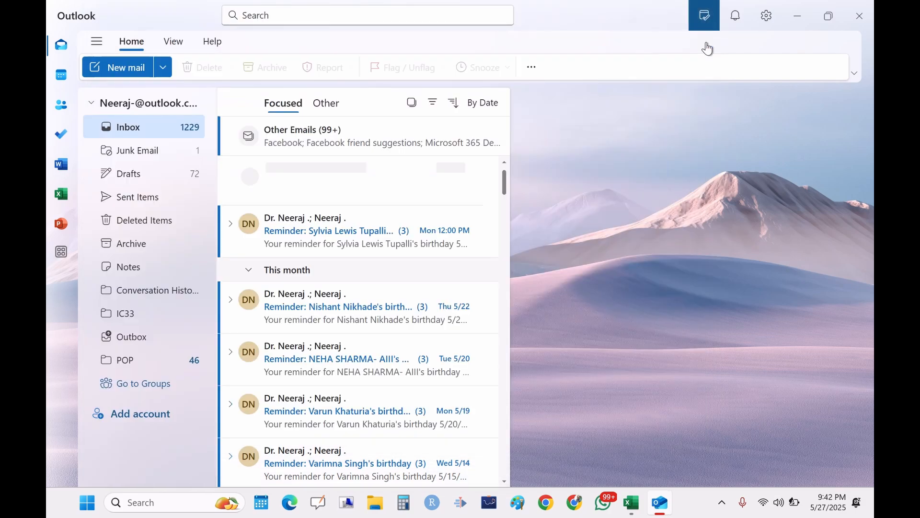
{"action": "left_click", "coordinate": [872, 24]}
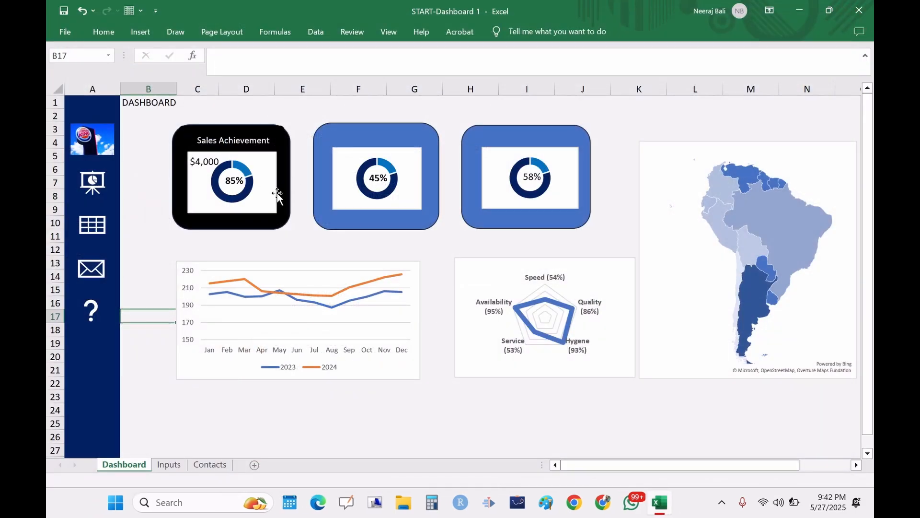
{"action": "left_click", "coordinate": [92, 314]}
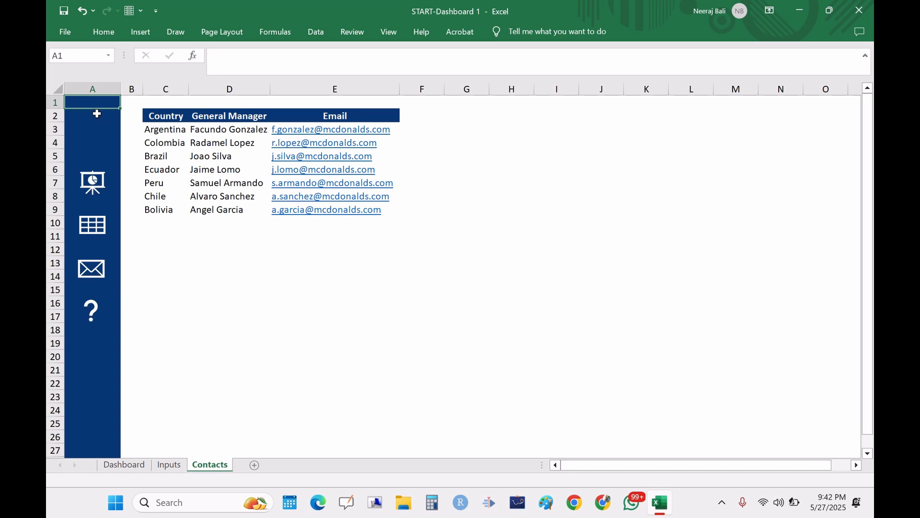
{"action": "left_click", "coordinate": [119, 466]}
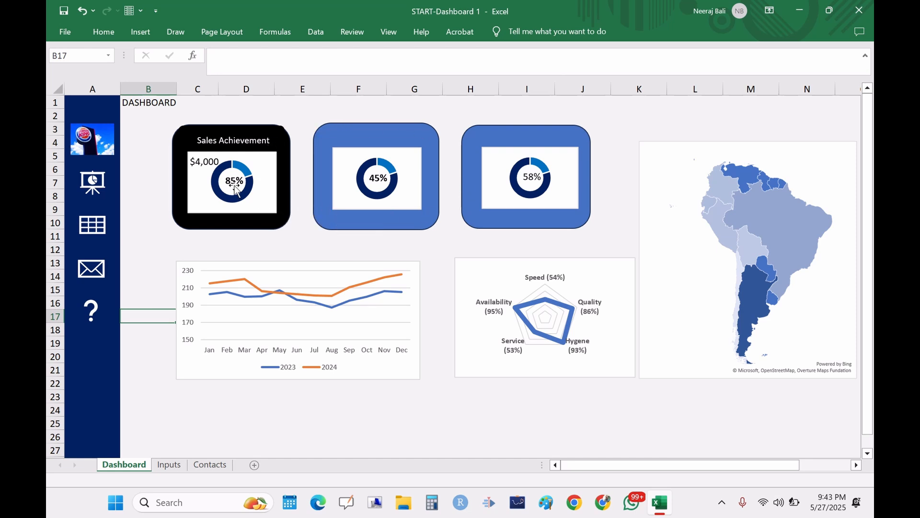
Step: Inspect the Sales Remainder and % Complete formulas on the Inputs sheet
{"action": "left_click", "coordinate": [169, 464]}
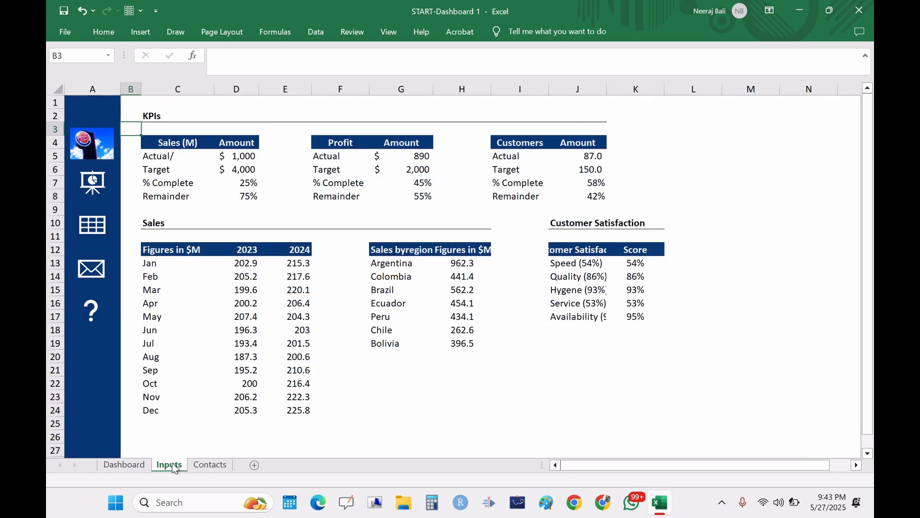
{"action": "left_click", "coordinate": [246, 196]}
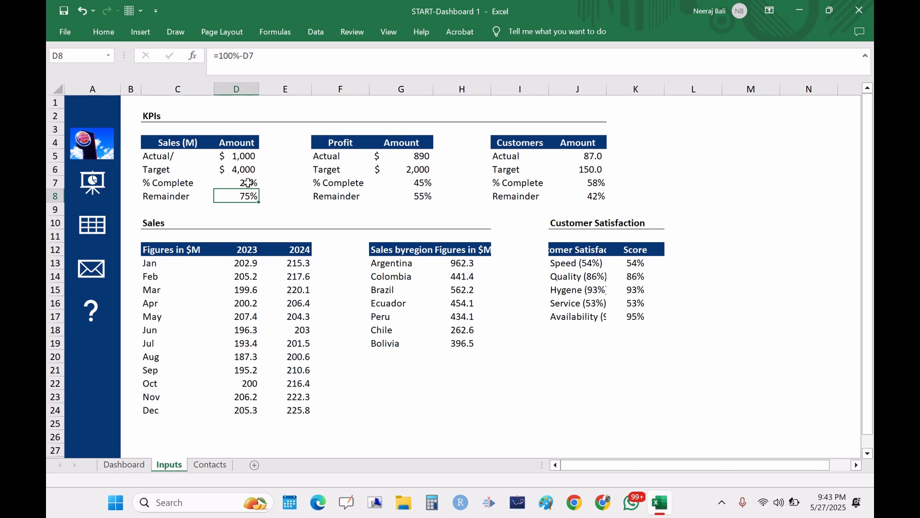
{"action": "left_click", "coordinate": [248, 183]}
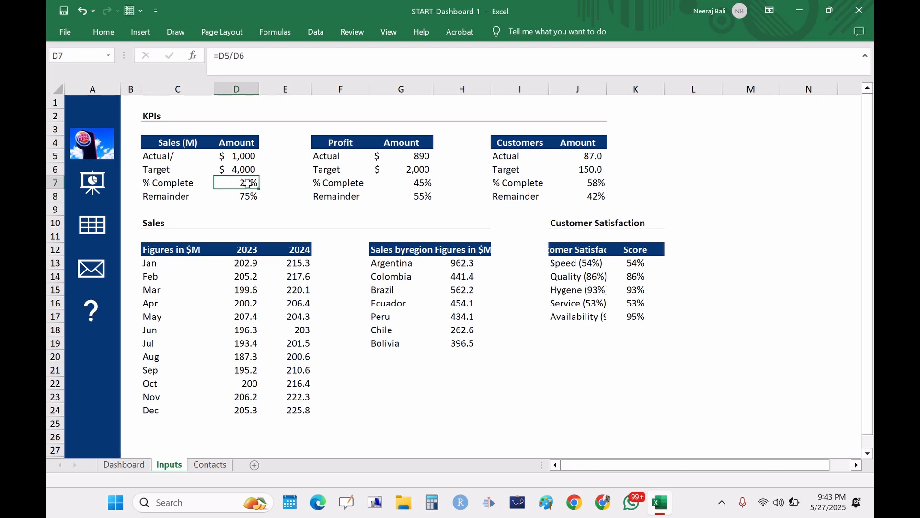
Step: Insert a doughnut chart from the % Complete and Remainder values in D7:D8
{"action": "left_click_drag", "start_coordinate": [247, 183], "coordinate": [249, 196]}
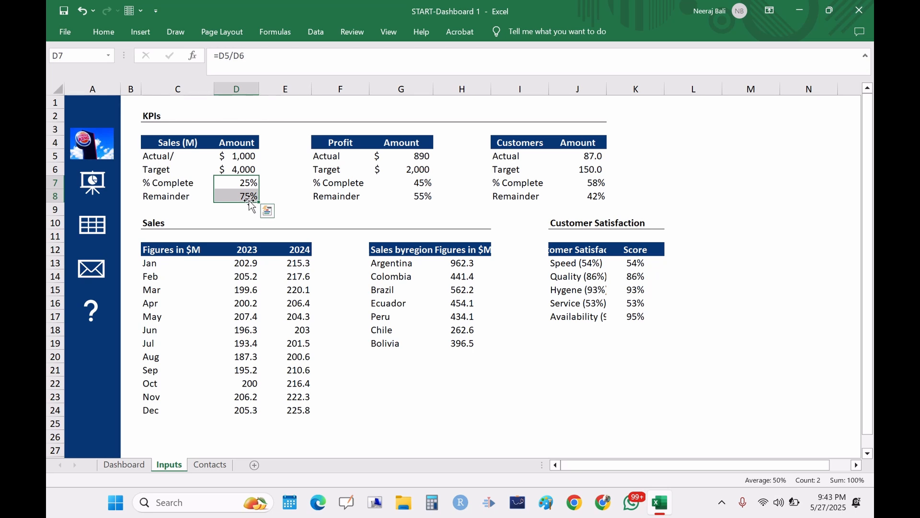
{"action": "left_click", "coordinate": [140, 32]}
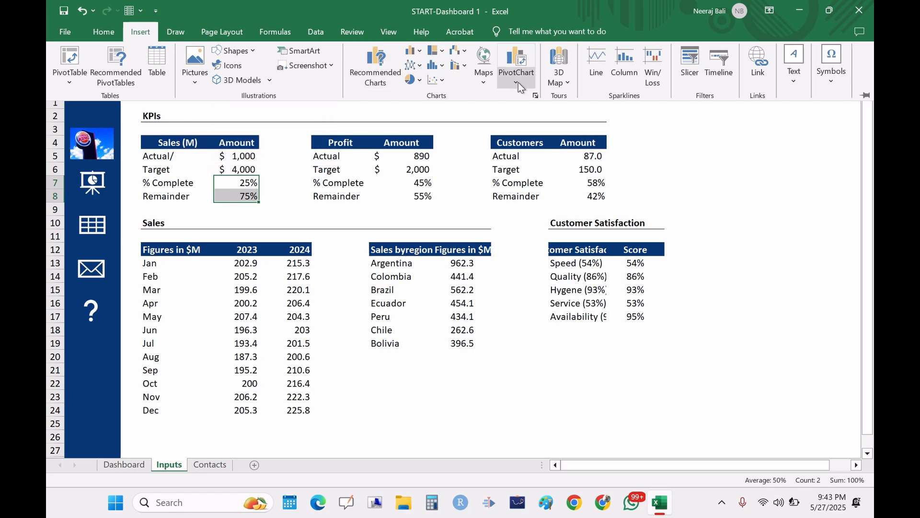
{"action": "left_click", "coordinate": [535, 96]}
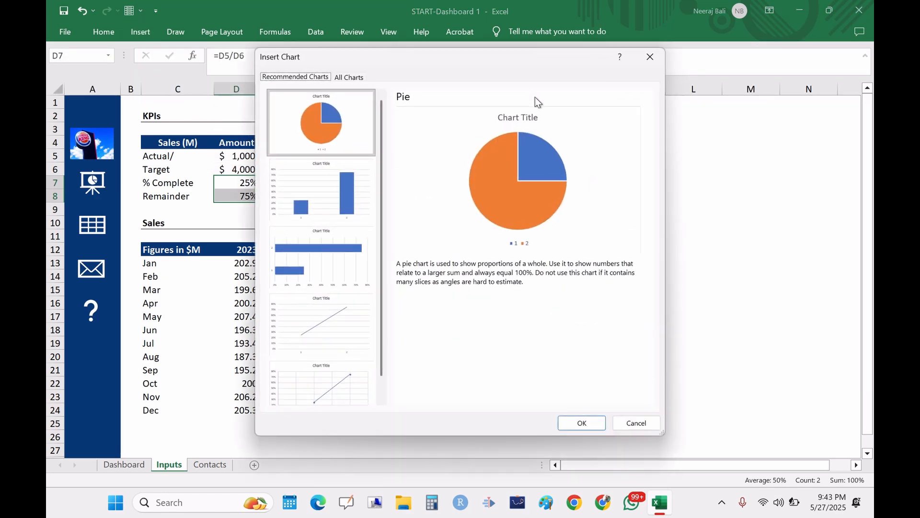
{"action": "left_click", "coordinate": [348, 78]}
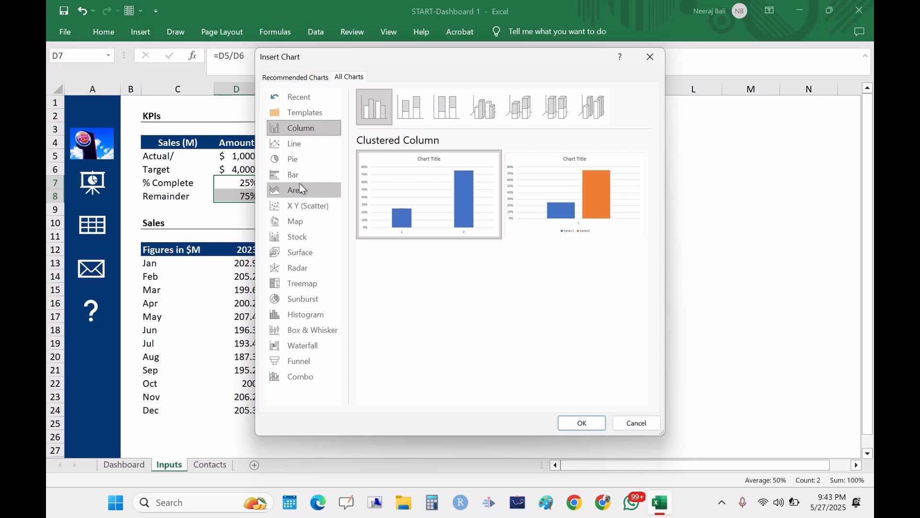
{"action": "left_click", "coordinate": [302, 162]}
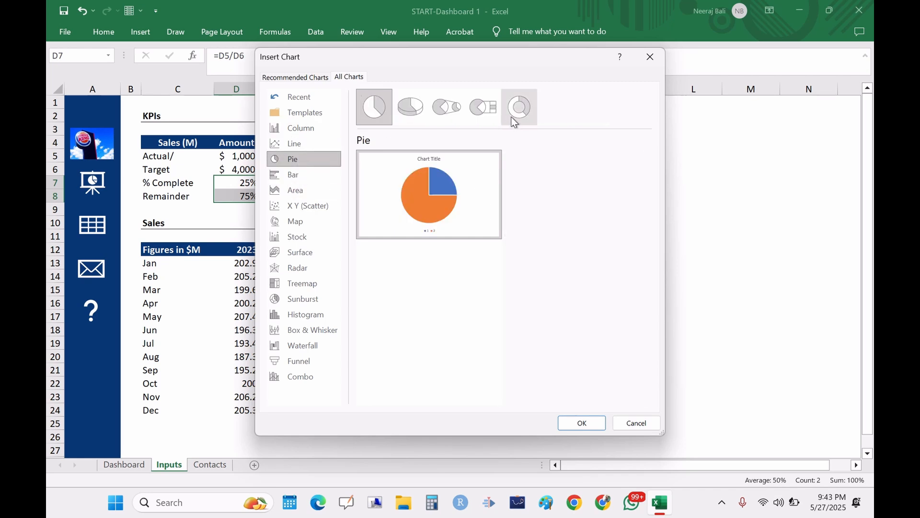
{"action": "left_click", "coordinate": [526, 113]}
{"action": "mouse_move", "coordinate": [481, 197]}
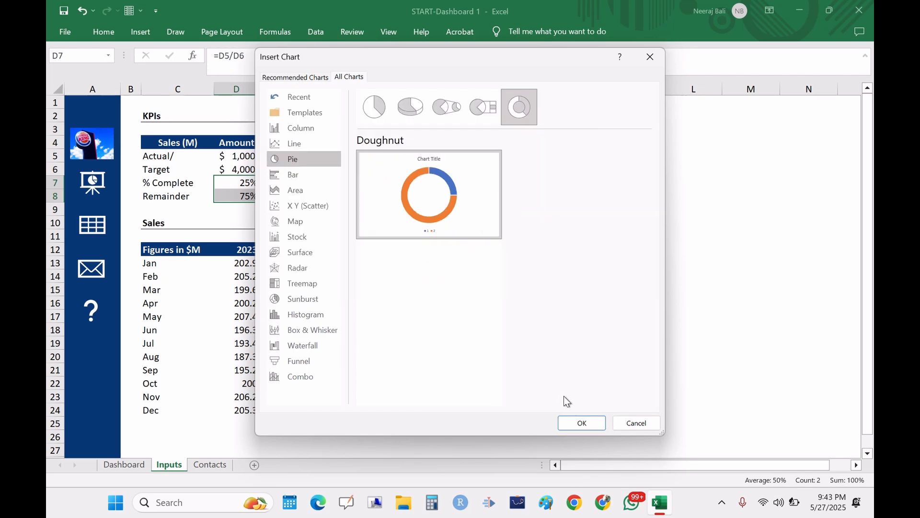
{"action": "left_click", "coordinate": [581, 422]}
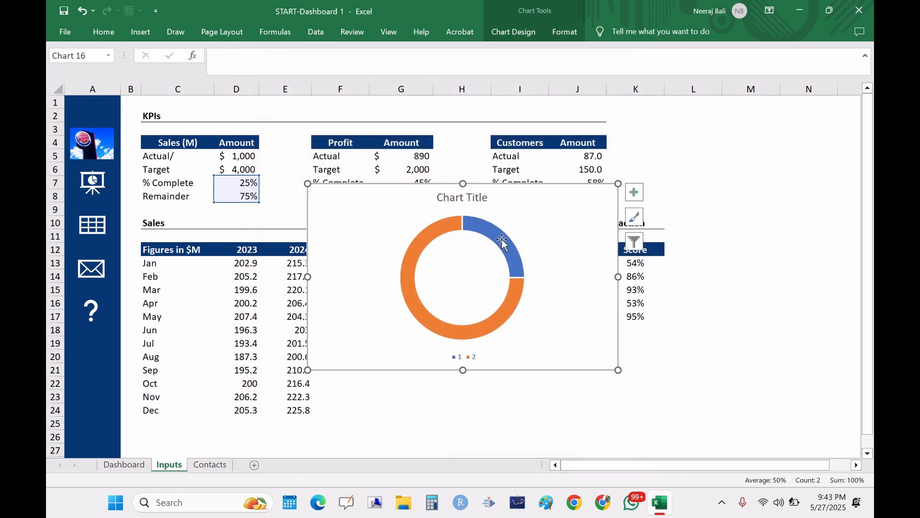
Step: Fill the % Complete slice of the doughnut with dark blue
{"action": "mouse_move", "coordinate": [502, 240]}
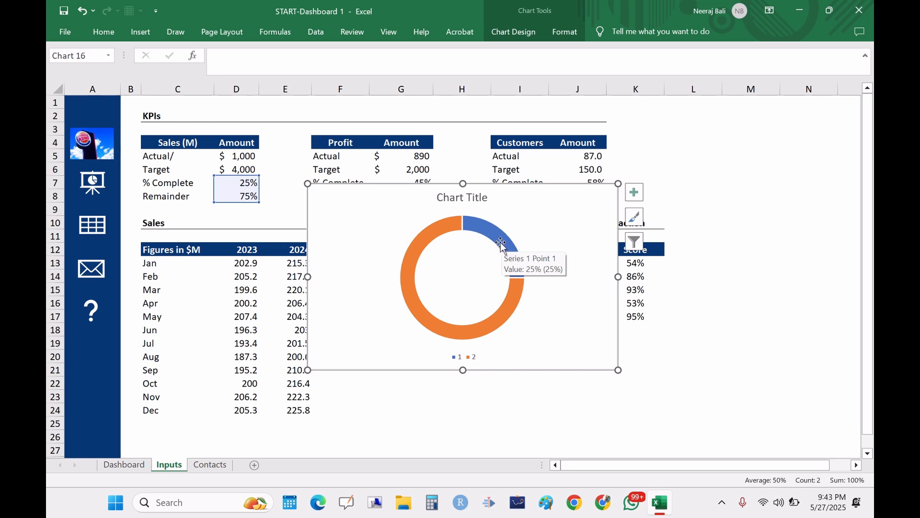
{"action": "mouse_move", "coordinate": [424, 239]}
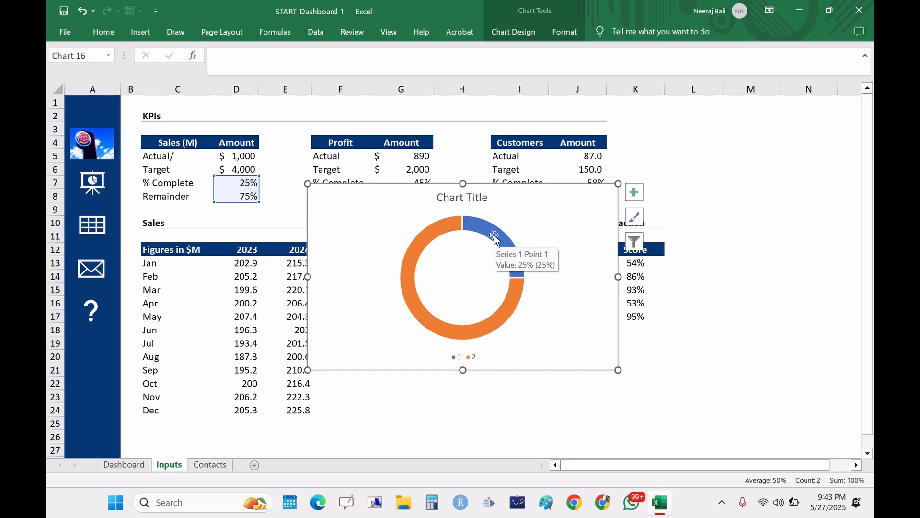
{"action": "left_click", "coordinate": [709, 258]}
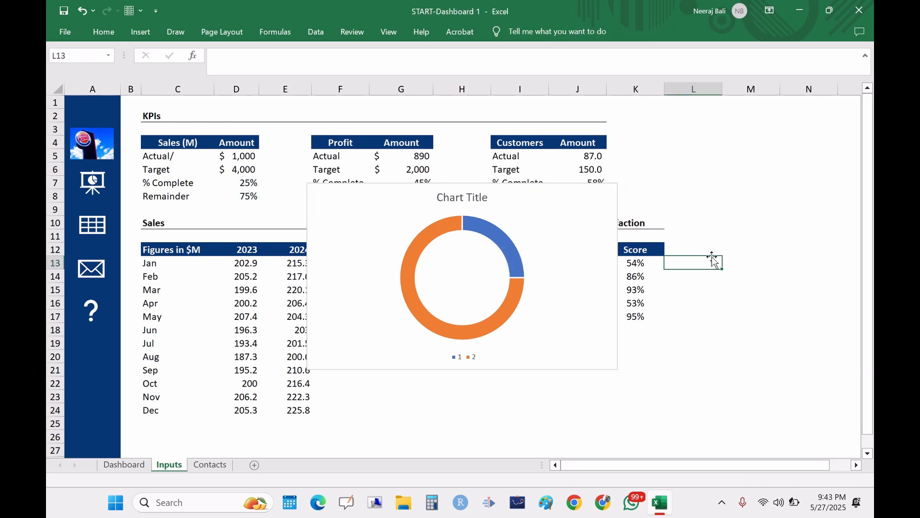
{"action": "left_click", "coordinate": [495, 237]}
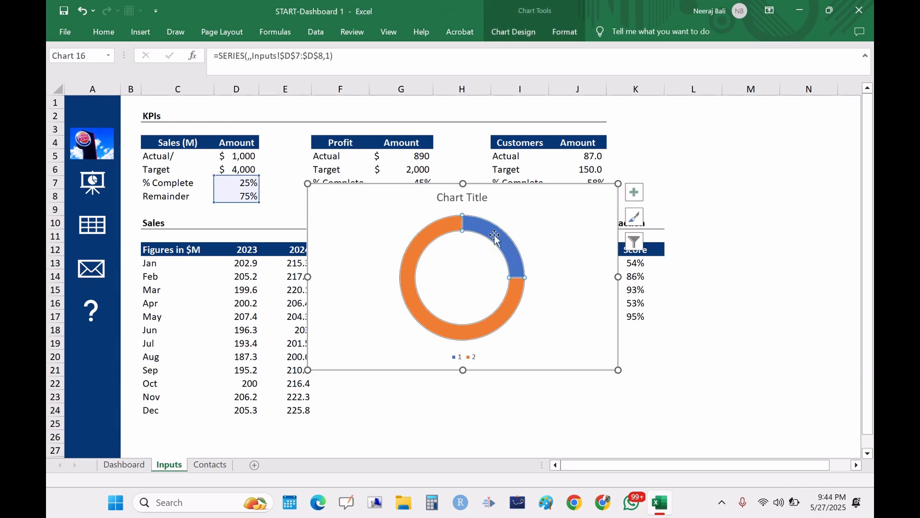
{"action": "mouse_move", "coordinate": [496, 230]}
{"action": "left_click", "coordinate": [488, 230]}
{"action": "right_click", "coordinate": [489, 233]}
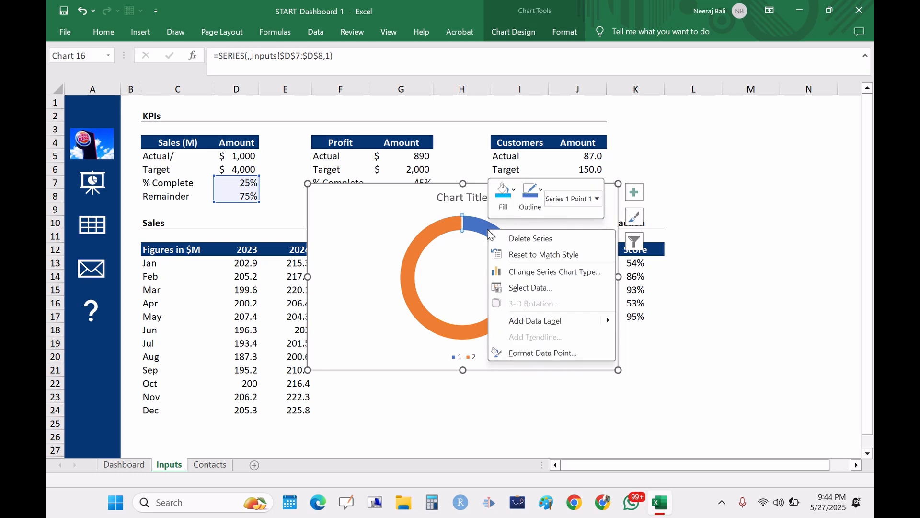
{"action": "left_click", "coordinate": [513, 190]}
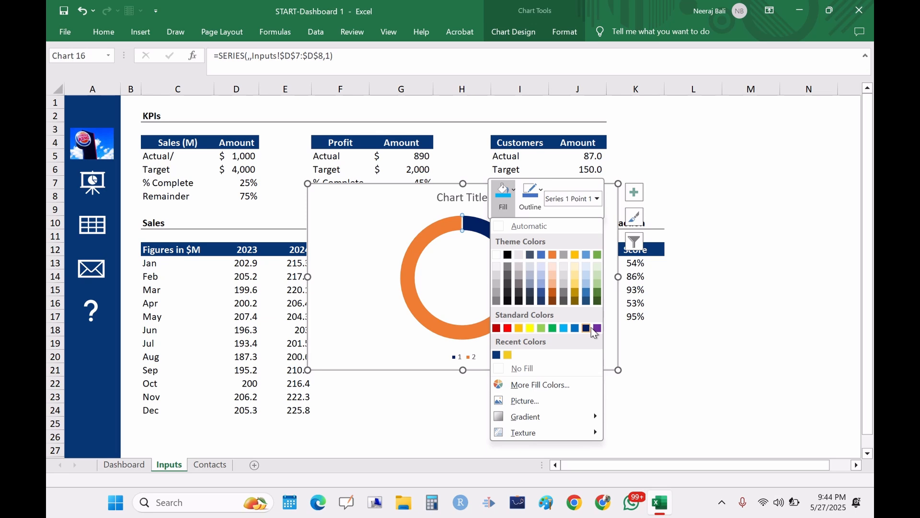
{"action": "left_click", "coordinate": [587, 328]}
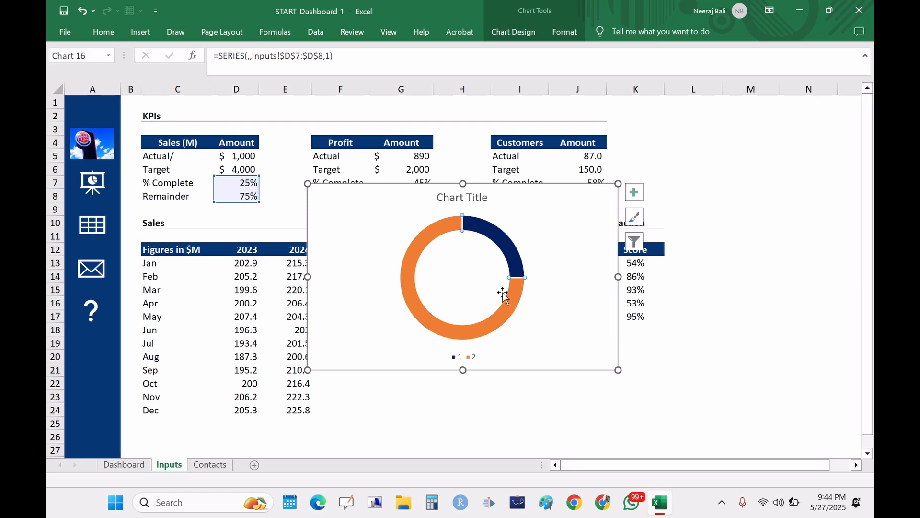
Step: Set the doughnut hole size of the data series to 58%
{"action": "left_click", "coordinate": [476, 222]}
{"action": "right_click", "coordinate": [476, 223]}
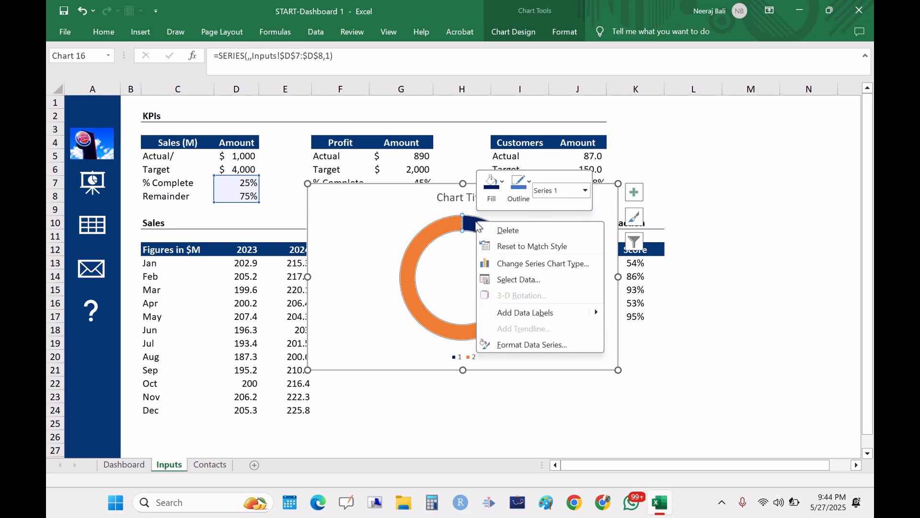
{"action": "left_click", "coordinate": [520, 344]}
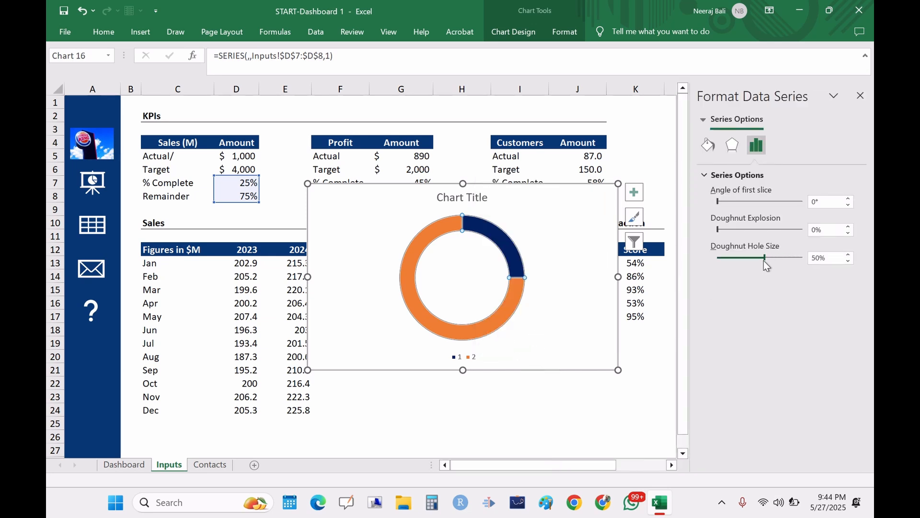
{"action": "left_click_drag", "start_coordinate": [777, 263], "coordinate": [777, 262]}
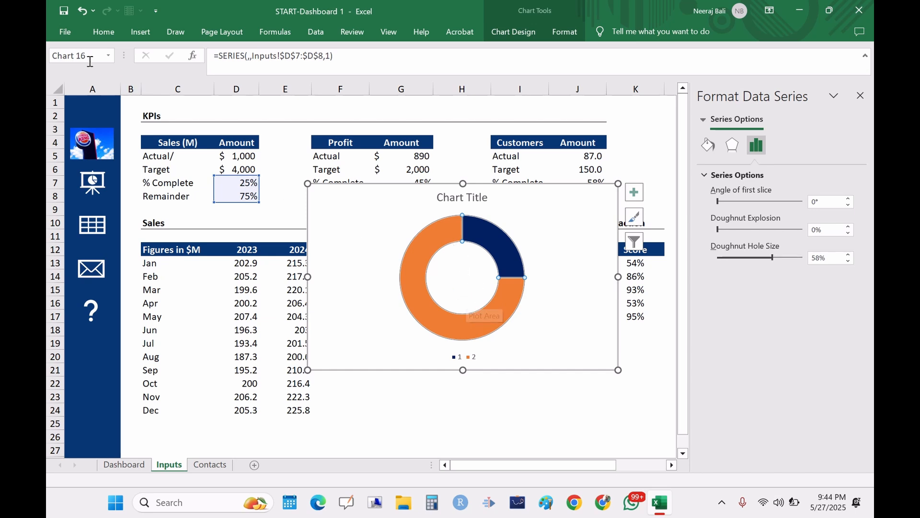
Step: Insert a text box inside the doughnut's hole and link it to cell D7 of the Inputs sheet
{"action": "left_click", "coordinate": [147, 34]}
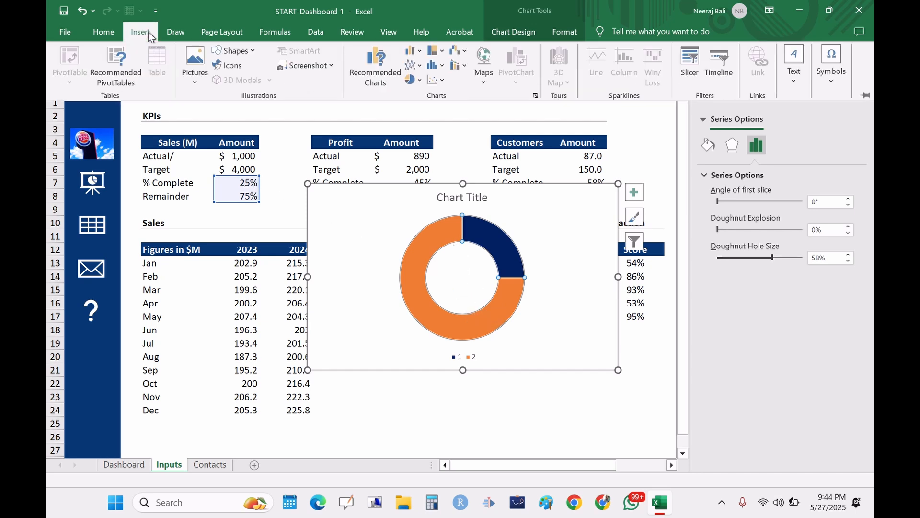
{"action": "left_click", "coordinate": [235, 50]}
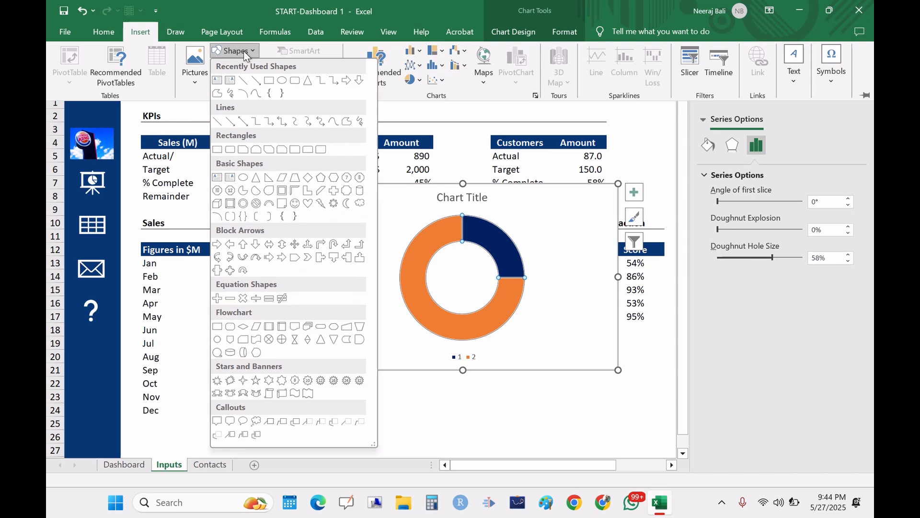
{"action": "left_click", "coordinate": [216, 81]}
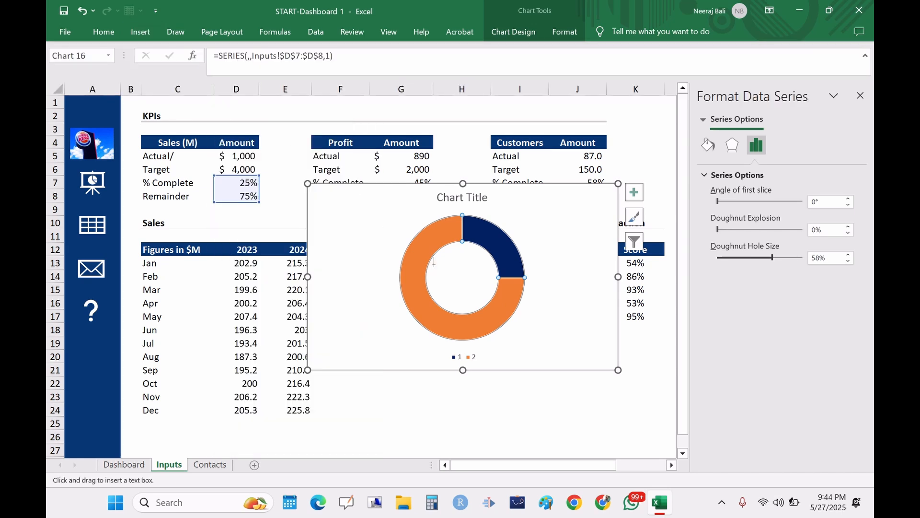
{"action": "left_click_drag", "start_coordinate": [434, 265], "coordinate": [490, 295]}
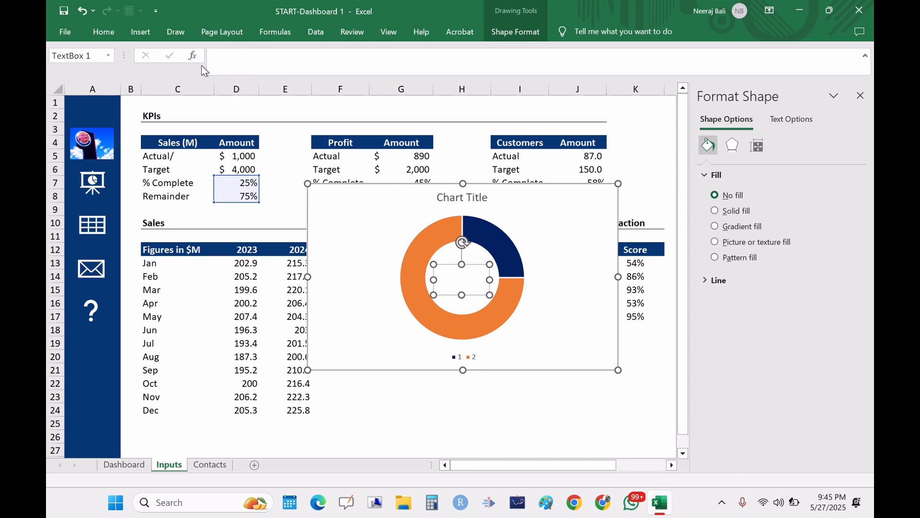
{"action": "left_click", "coordinate": [228, 60]}
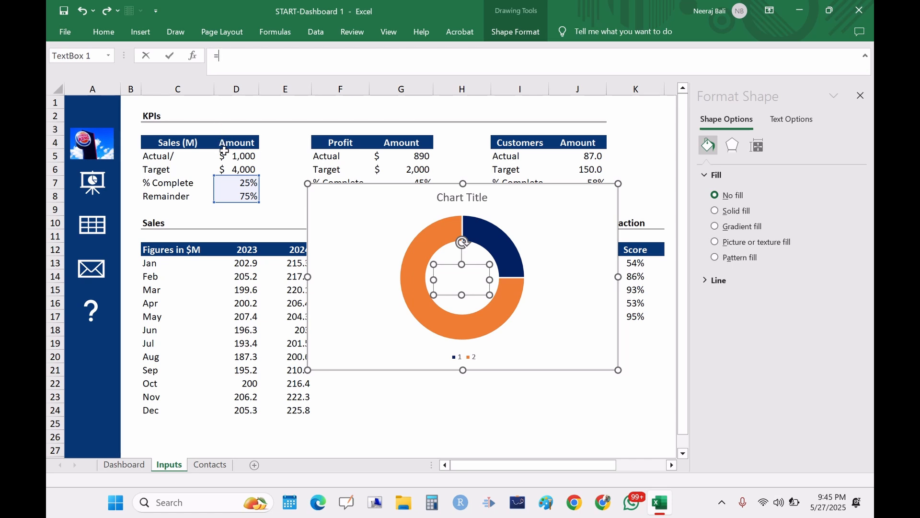
{"action": "left_click", "coordinate": [241, 182]}
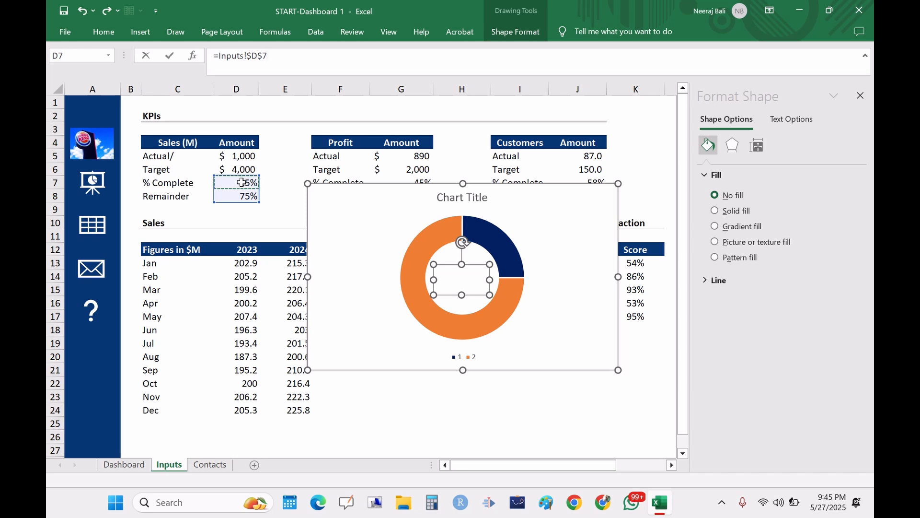
{"action": "key", "text": "Return"}
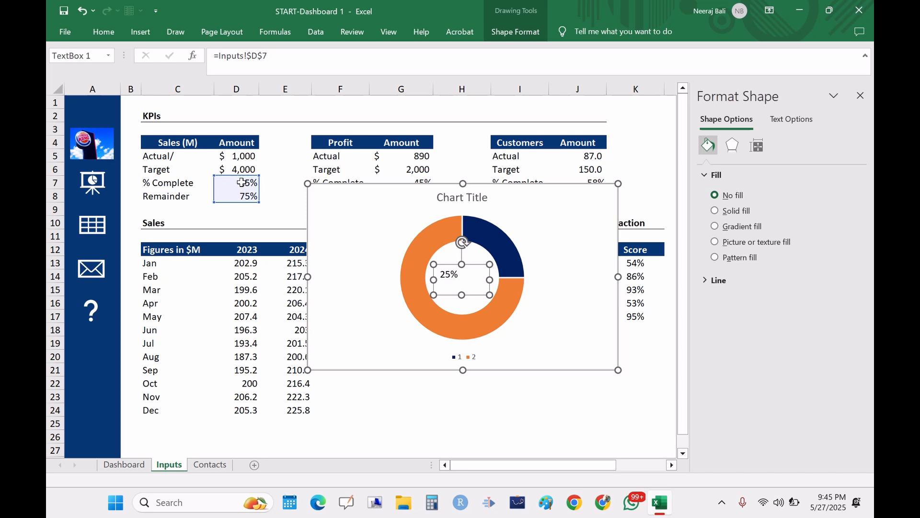
Step: Set the Sales Actual amount in D5 to 2000 to test the chart
{"action": "left_click", "coordinate": [277, 219]}
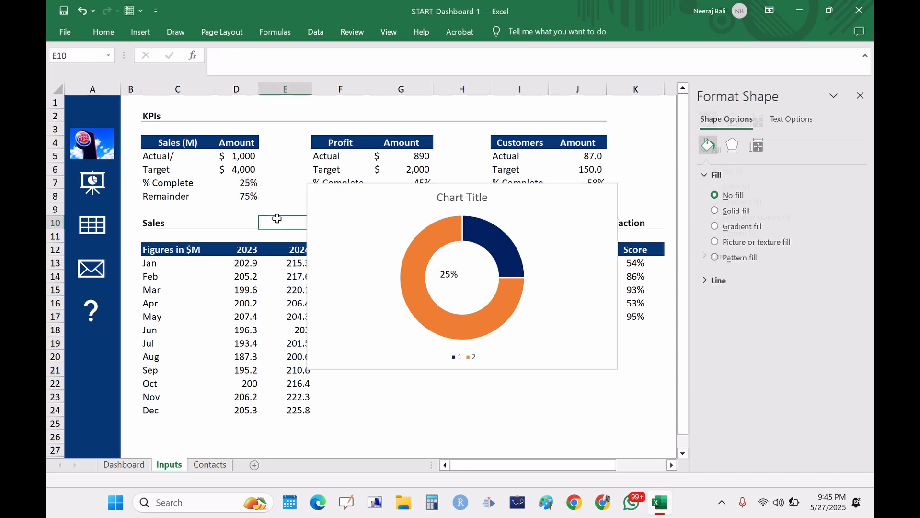
{"action": "left_click", "coordinate": [244, 144]}
{"action": "left_click", "coordinate": [243, 157]}
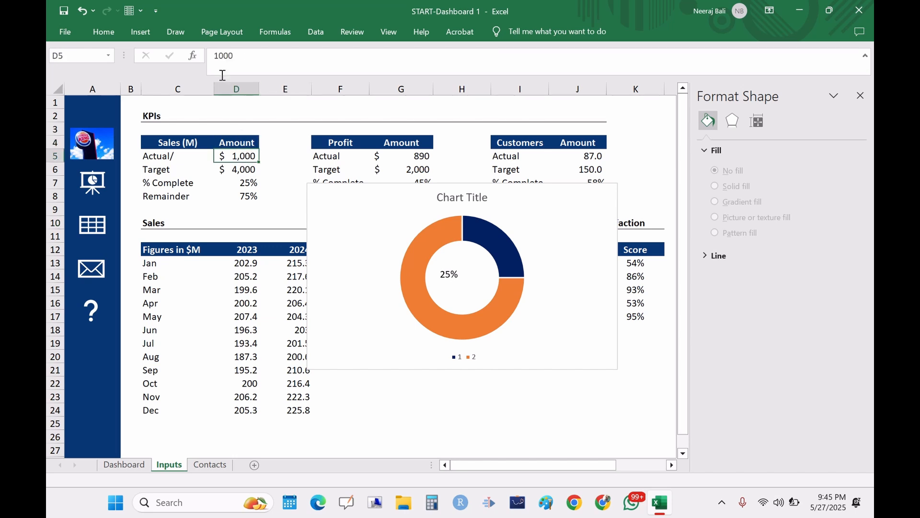
{"action": "left_click", "coordinate": [221, 53]}
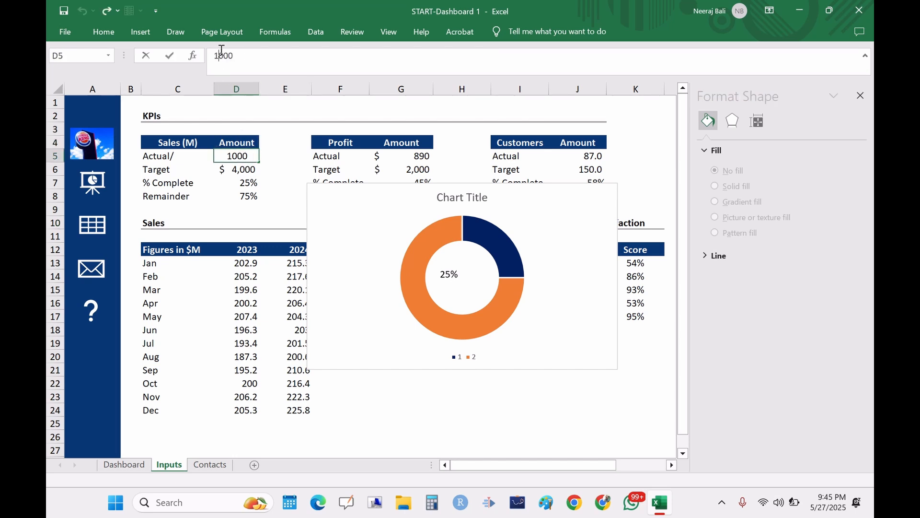
{"action": "key", "text": "BackSpace"}
{"action": "type", "text": "2"}
{"action": "left_click", "coordinate": [306, 156]}
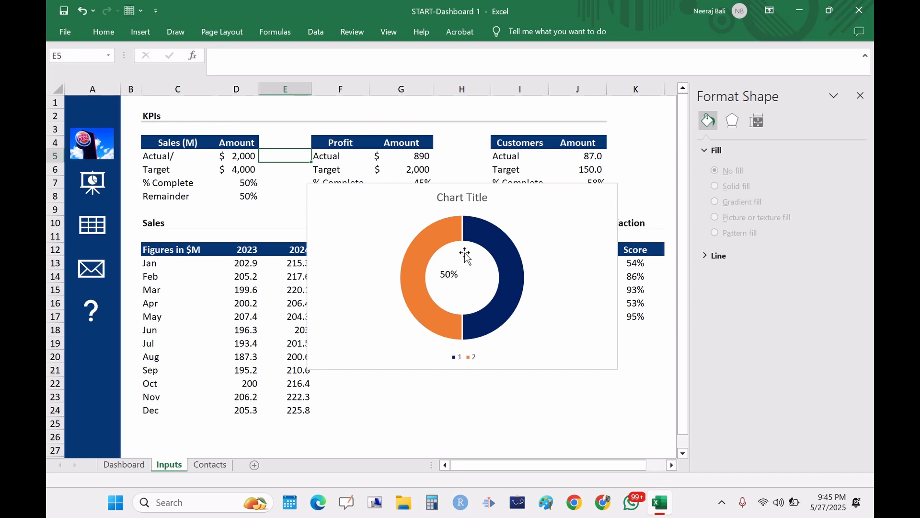
Step: Restore the Sales Actual amount in D5 to 1000
{"action": "left_click", "coordinate": [238, 157]}
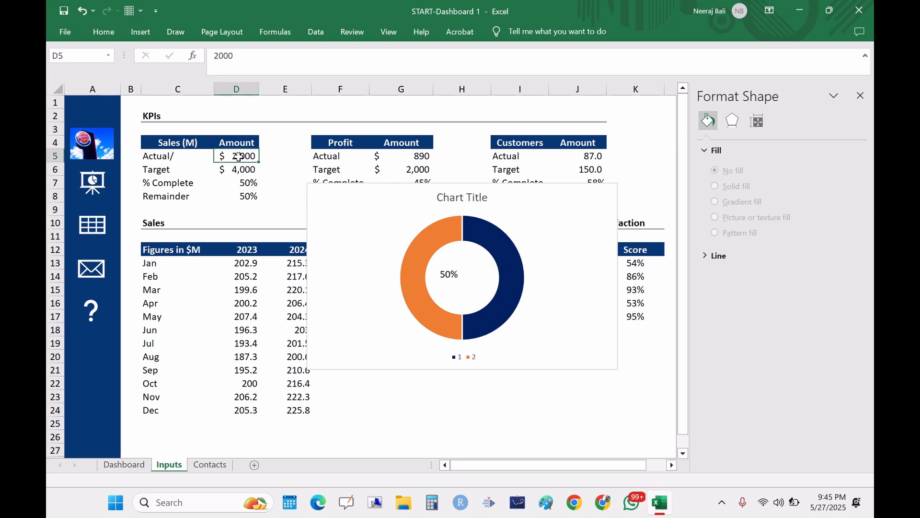
{"action": "left_click", "coordinate": [219, 53]}
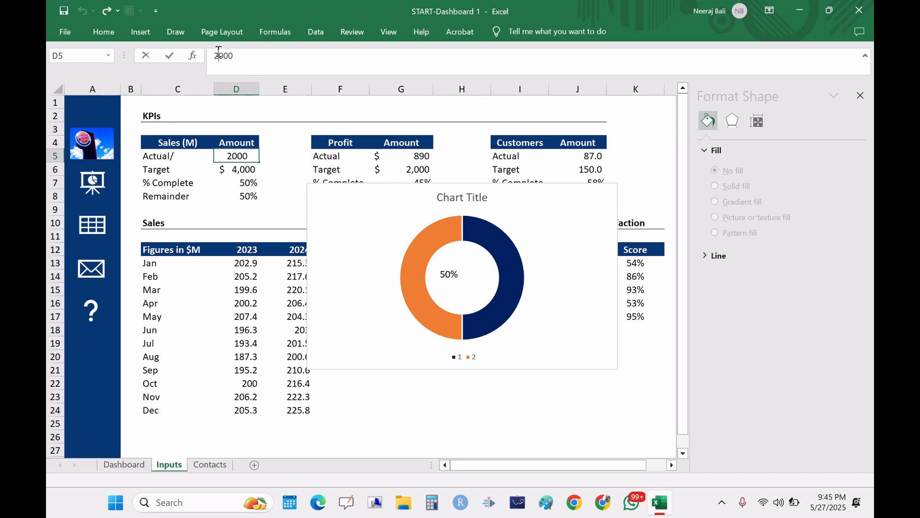
{"action": "key", "text": "BackSpace"}
{"action": "type", "text": "1"}
{"action": "key", "text": "Return"}
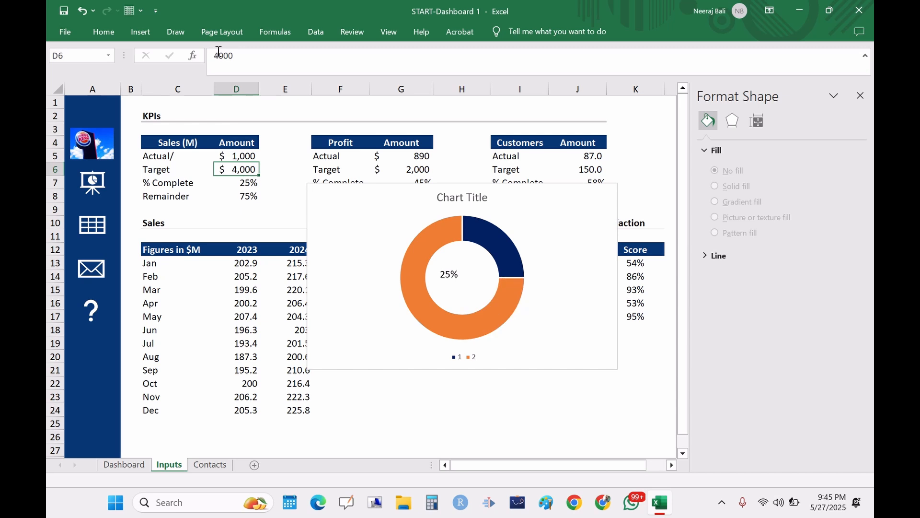
Step: Move the doughnut chart from the Inputs sheet onto the Dashboard sheet
{"action": "left_click", "coordinate": [384, 231]}
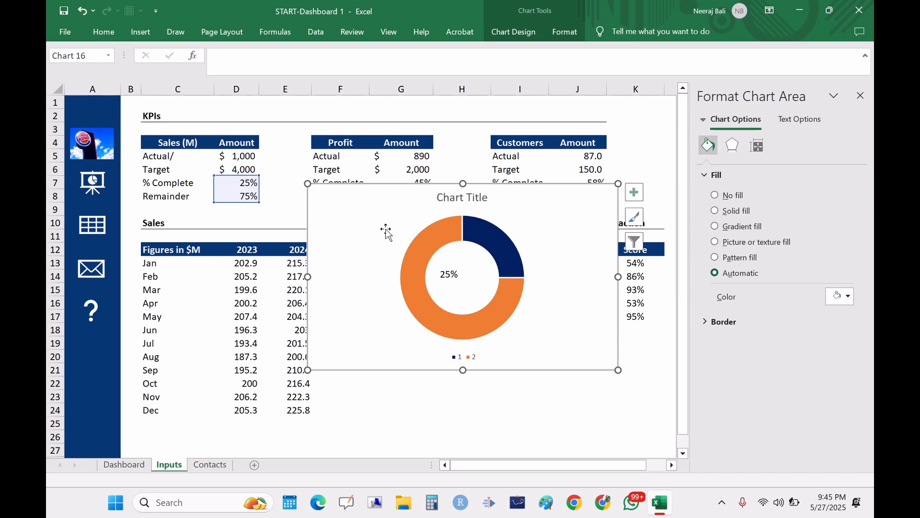
{"action": "key", "text": "Delete"}
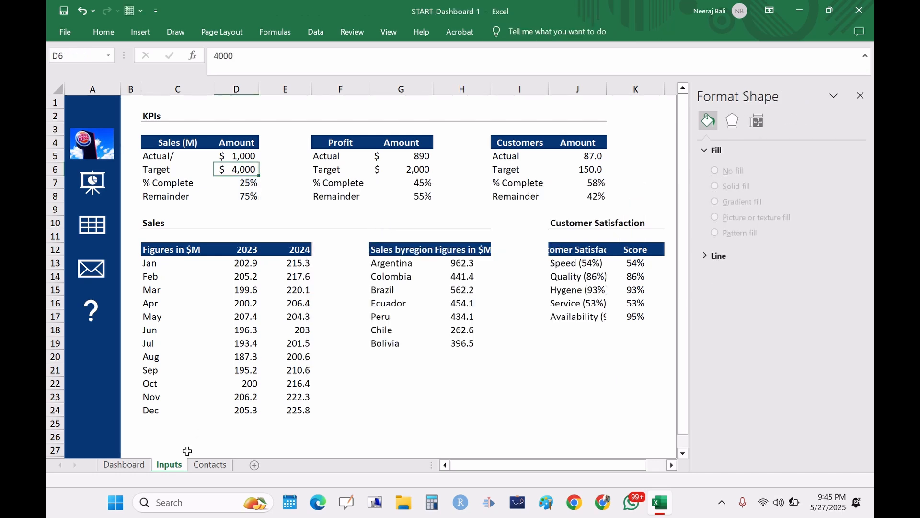
{"action": "left_click", "coordinate": [124, 465]}
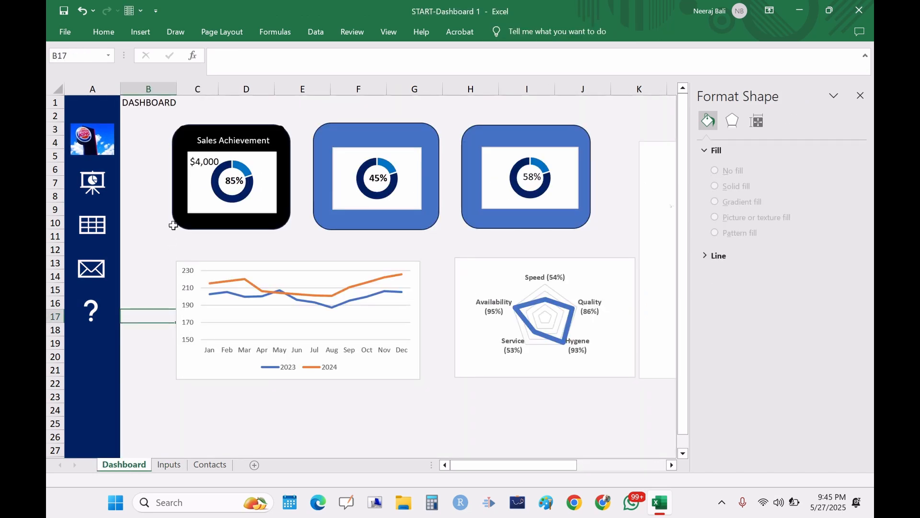
{"action": "key", "text": "ctrl+v"}
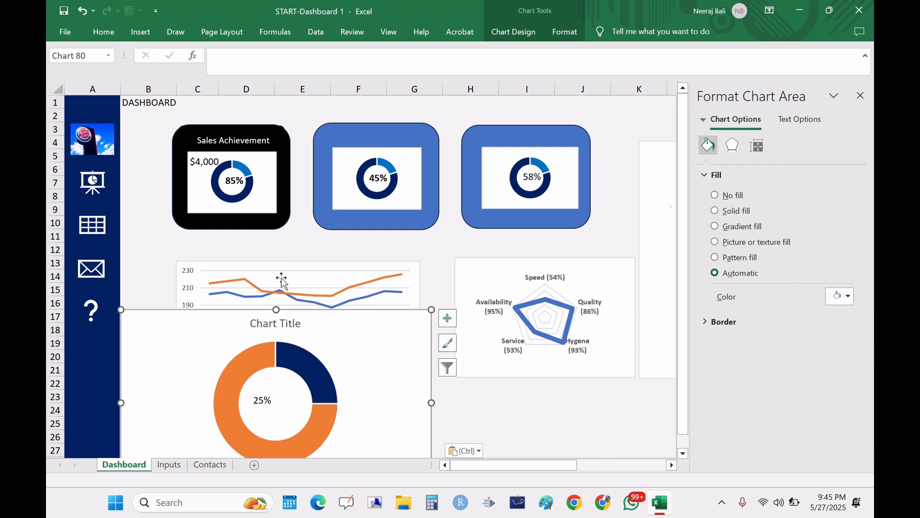
Step: Shrink and reposition the doughnut chart on the dashboard, then delete it
{"action": "left_click_drag", "start_coordinate": [289, 316], "coordinate": [392, 218]}
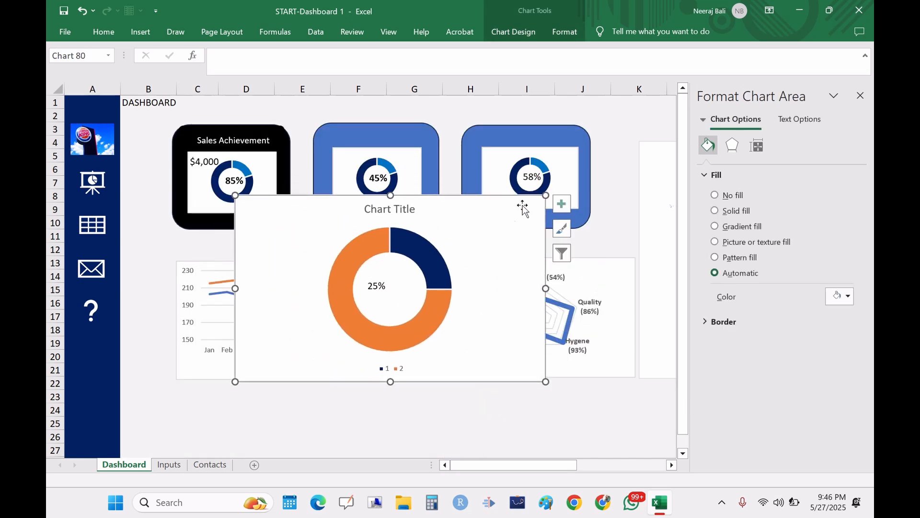
{"action": "left_click_drag", "start_coordinate": [547, 195], "coordinate": [340, 280]}
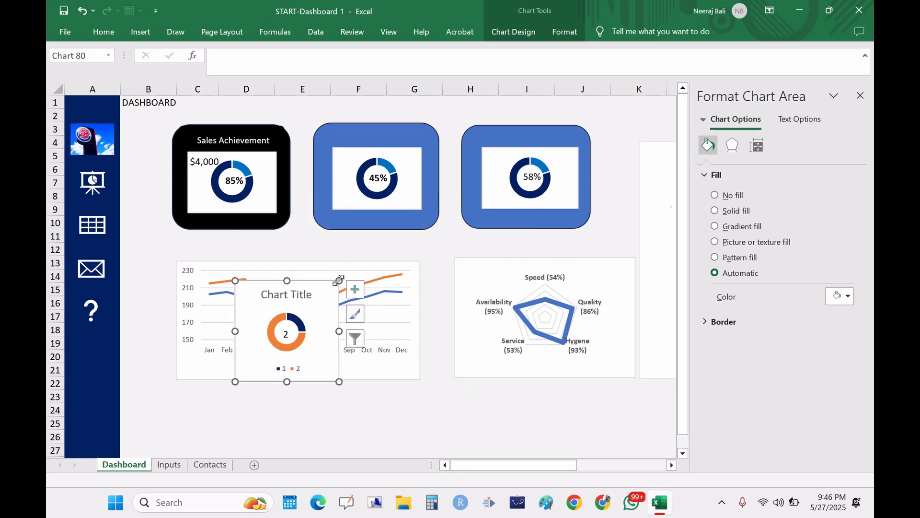
{"action": "left_click", "coordinate": [297, 291]}
{"action": "left_click_drag", "start_coordinate": [342, 280], "coordinate": [374, 278]}
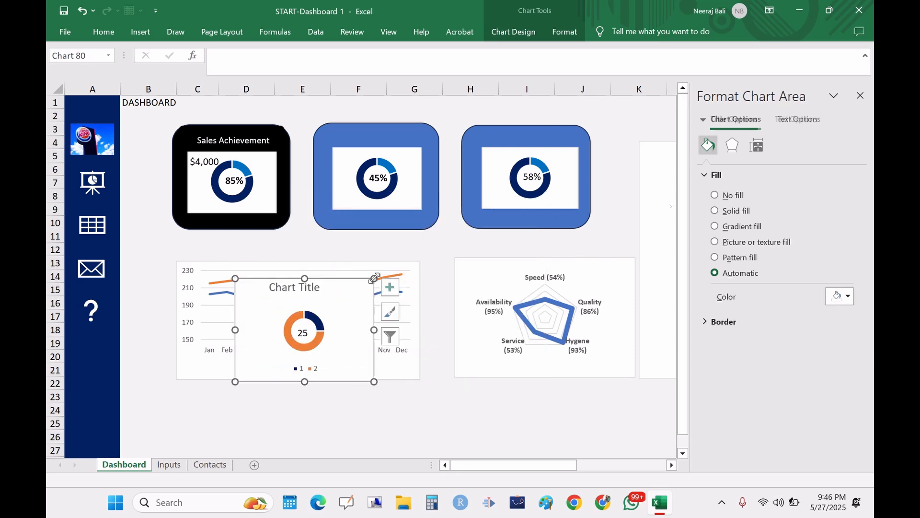
{"action": "left_click_drag", "start_coordinate": [321, 298], "coordinate": [295, 279]}
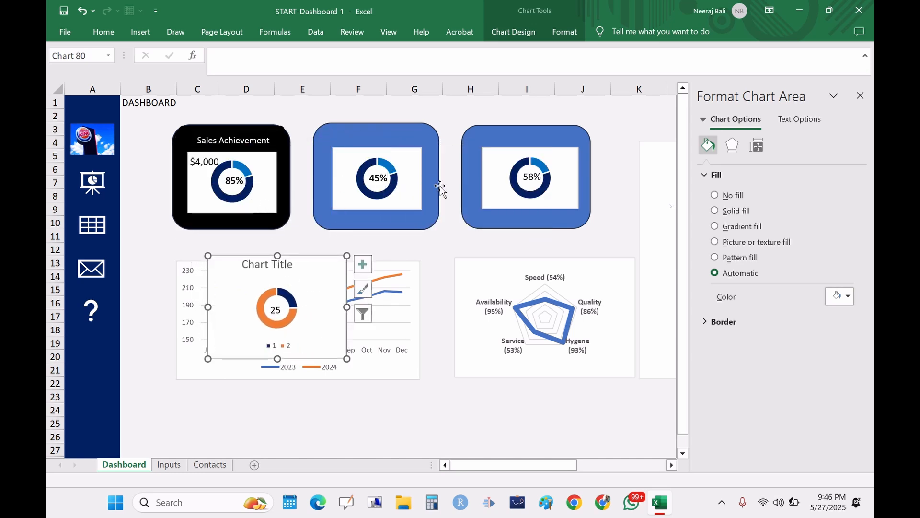
{"action": "left_click", "coordinate": [223, 127]}
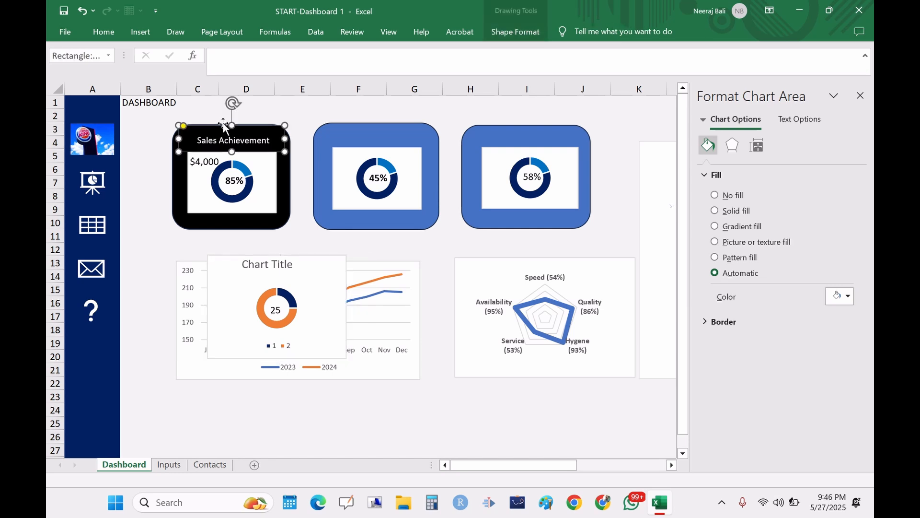
{"action": "left_click", "coordinate": [287, 174]}
{"action": "left_click", "coordinate": [263, 180]}
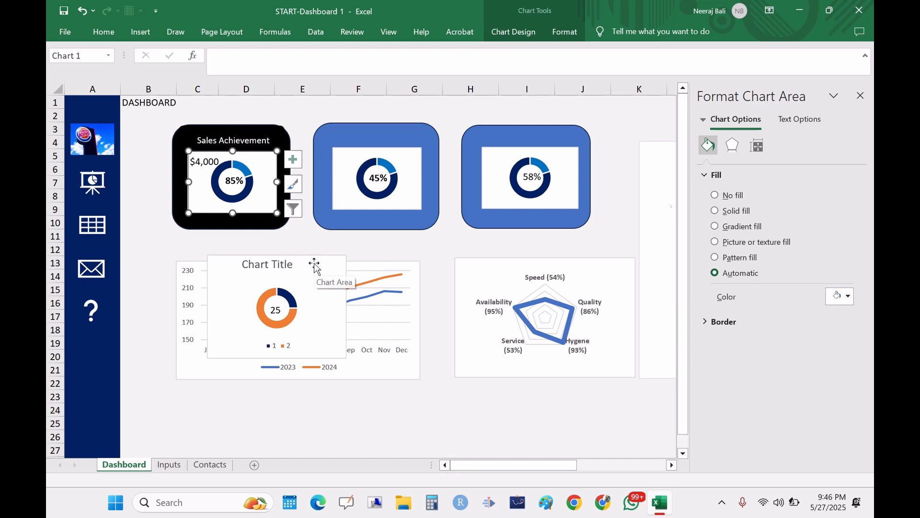
{"action": "left_click", "coordinate": [318, 314]}
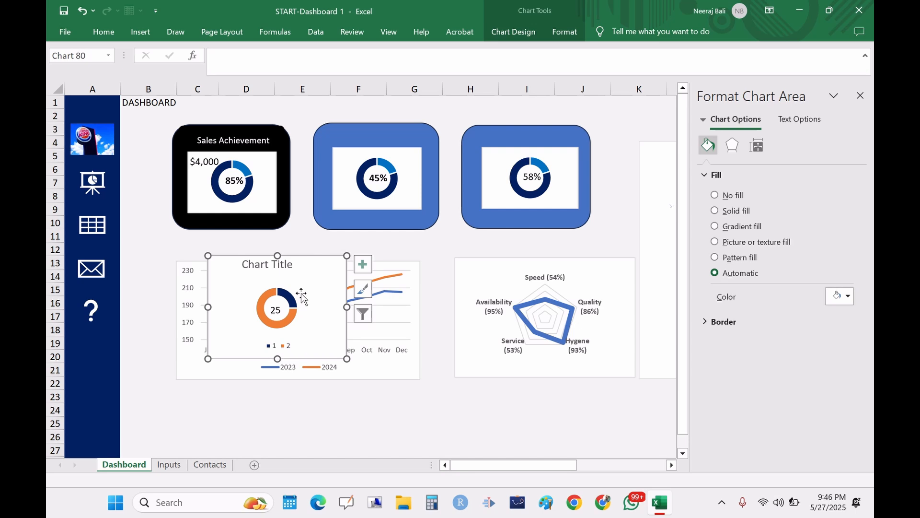
{"action": "key", "text": "Delete"}
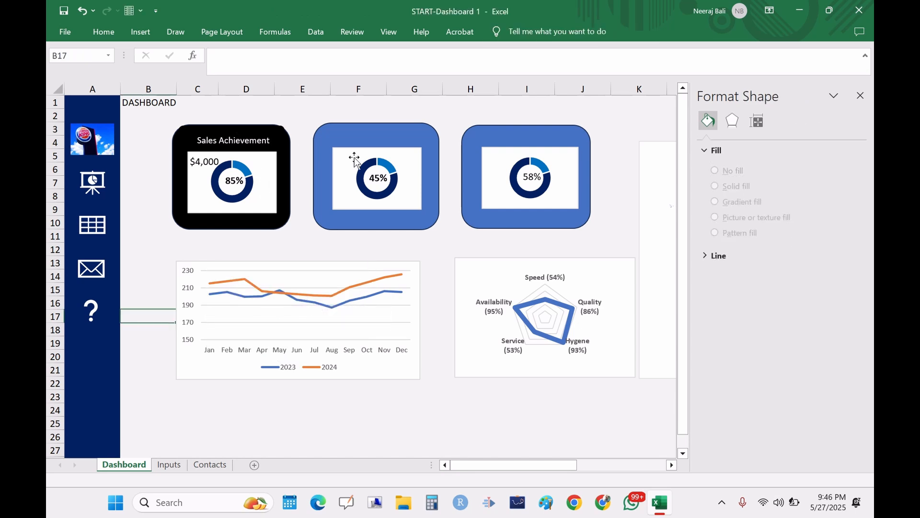
Step: Close the formatting pane and switch to the Inputs sheet
{"action": "mouse_move", "coordinate": [525, 168]}
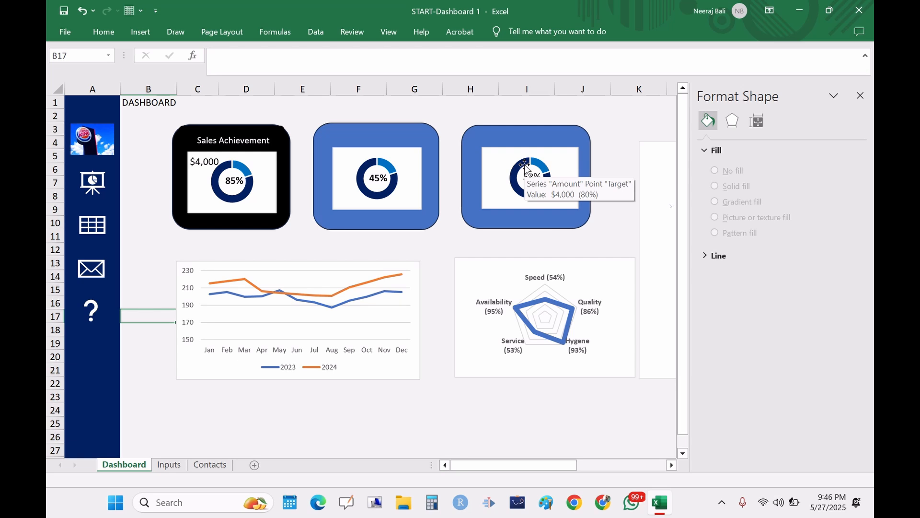
{"action": "left_click", "coordinate": [861, 96]}
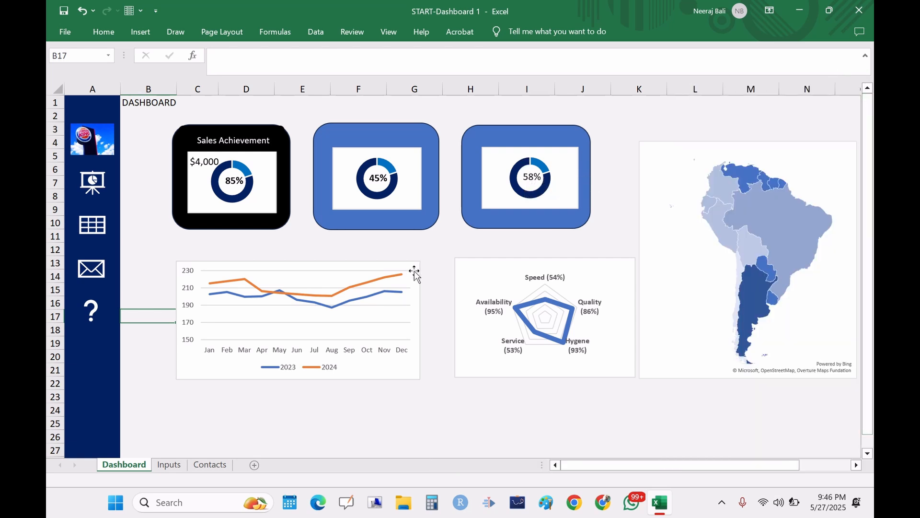
{"action": "left_click", "coordinate": [339, 302]}
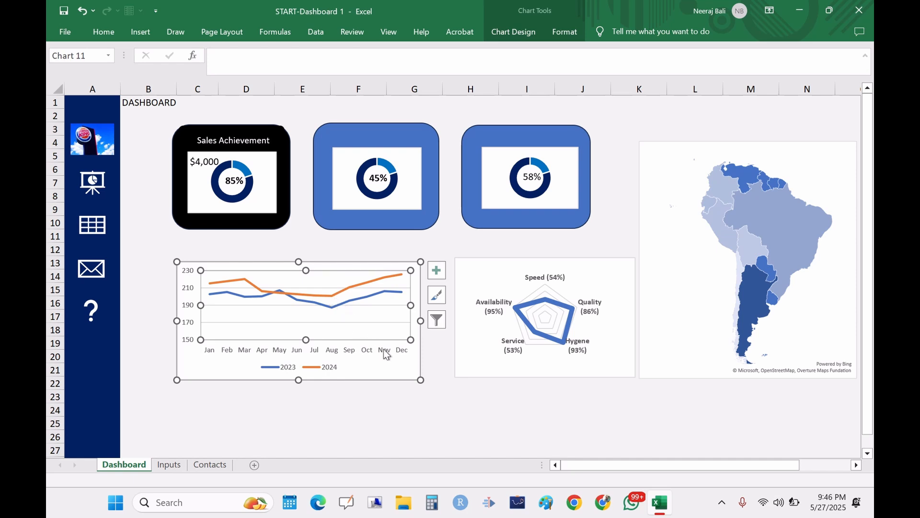
{"action": "left_click", "coordinate": [434, 410]}
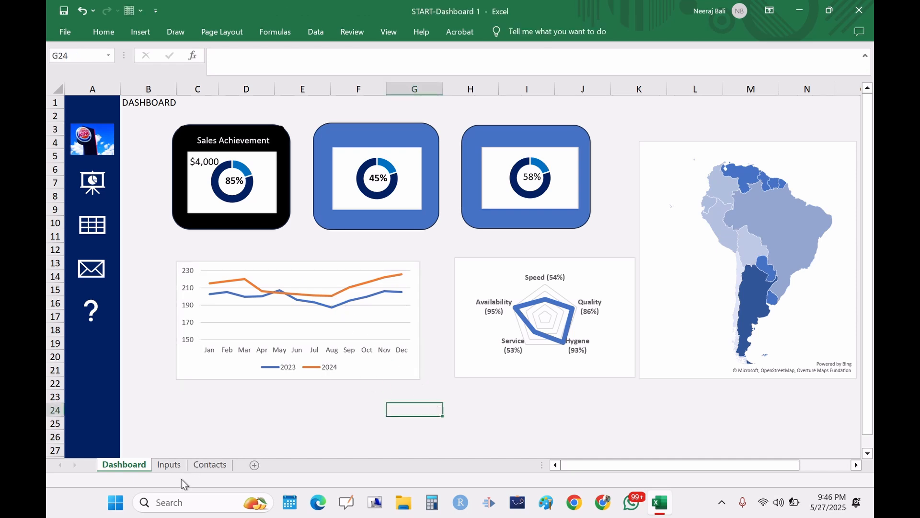
{"action": "left_click", "coordinate": [168, 465]}
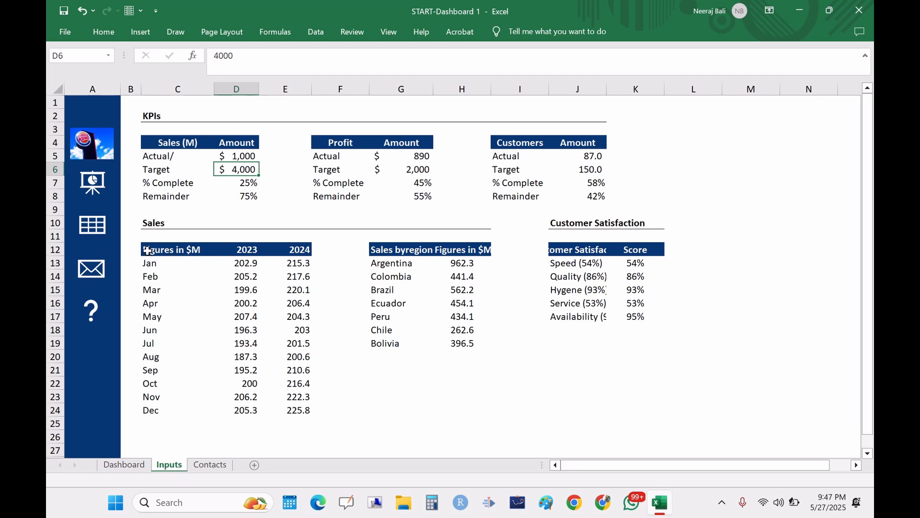
Step: Insert a line chart of the monthly 2023 and 2024 sales figures in C12:E24
{"action": "left_click_drag", "start_coordinate": [149, 250], "coordinate": [297, 407]}
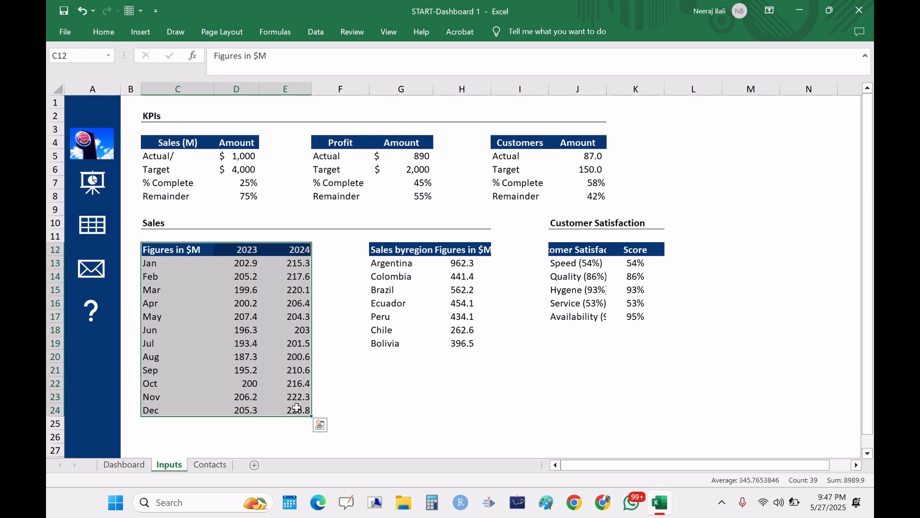
{"action": "left_click", "coordinate": [140, 34]}
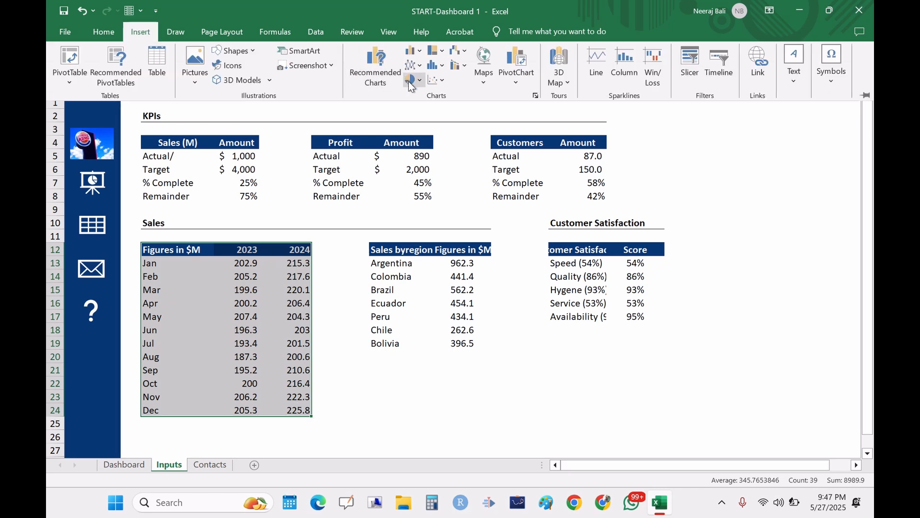
{"action": "left_click", "coordinate": [535, 95]}
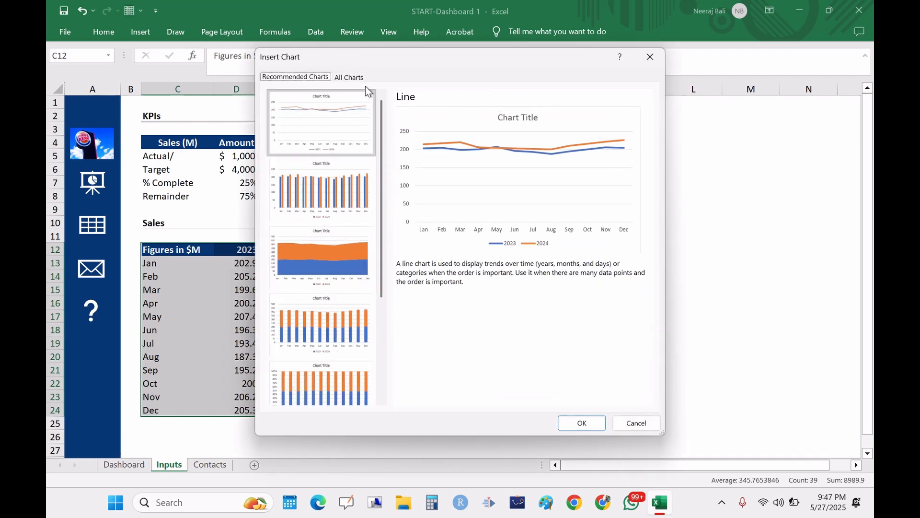
{"action": "left_click", "coordinate": [348, 76]}
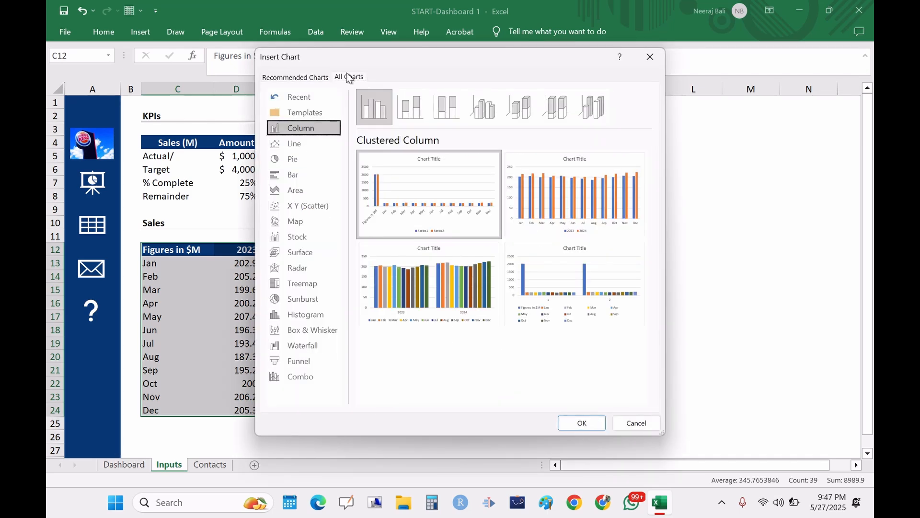
{"action": "left_click", "coordinate": [301, 144]}
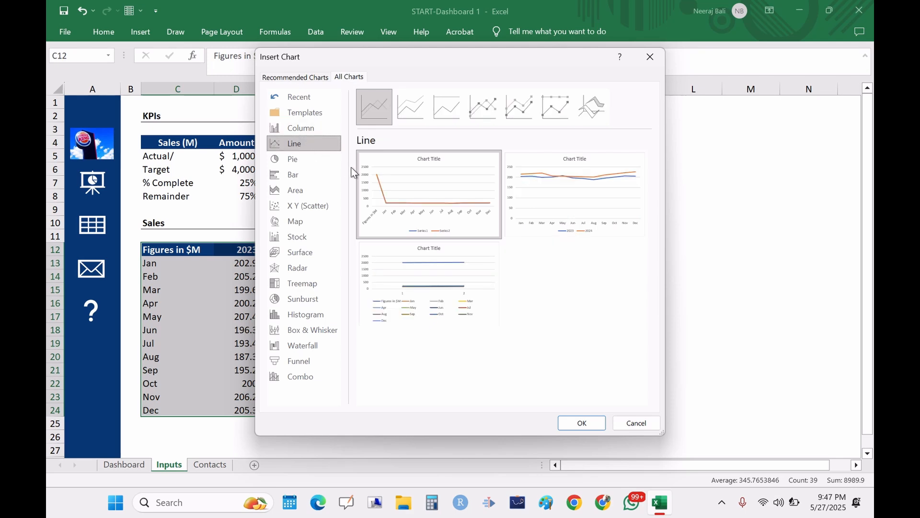
{"action": "mouse_move", "coordinate": [551, 194]}
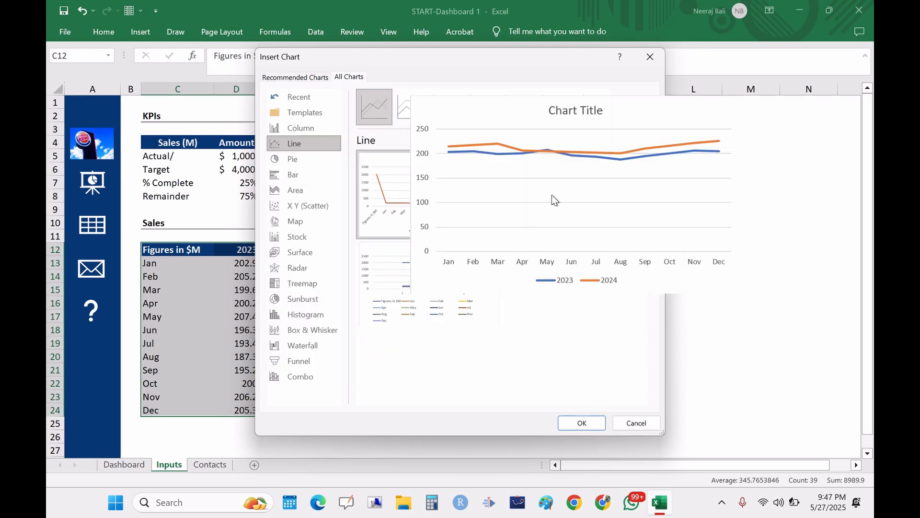
{"action": "left_click", "coordinate": [579, 197]}
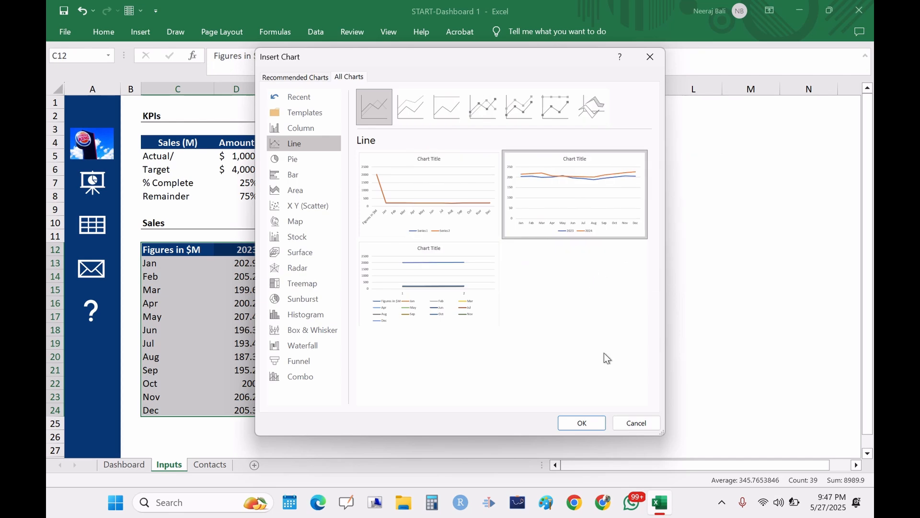
{"action": "left_click", "coordinate": [589, 423]}
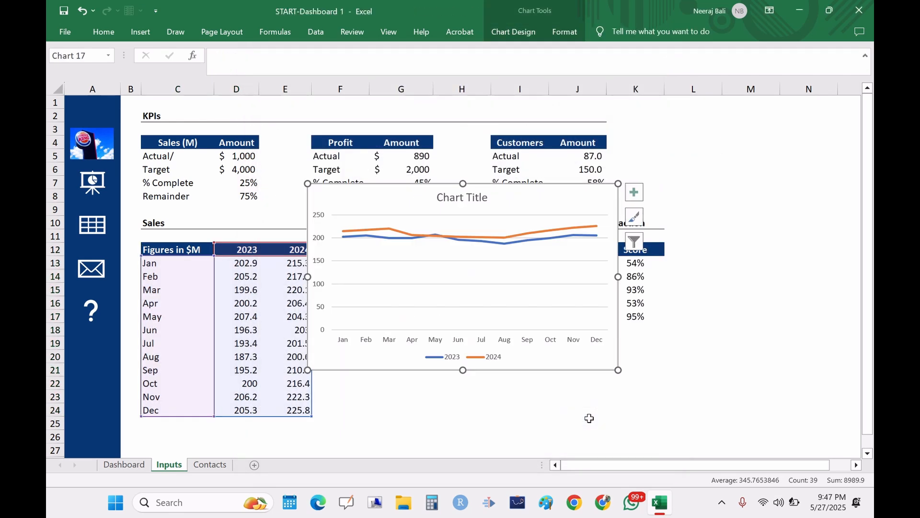
Step: Delete the line chart's title and set its vertical axis minimum to 150
{"action": "left_click_drag", "start_coordinate": [484, 196], "coordinate": [618, 175]}
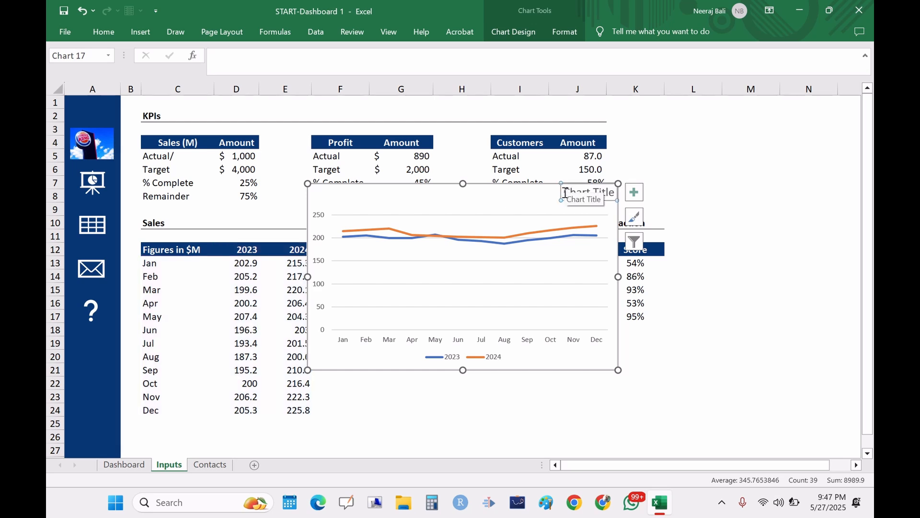
{"action": "key", "text": "Delete"}
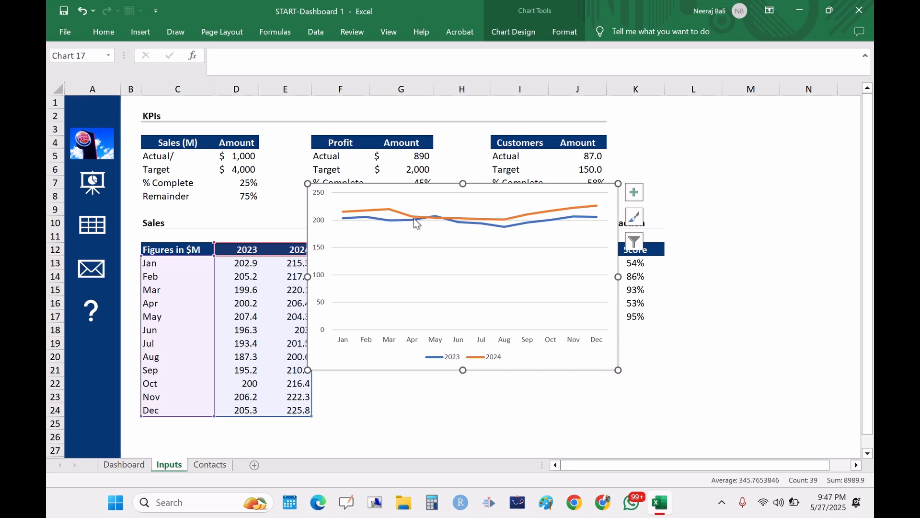
{"action": "mouse_move", "coordinate": [415, 220]}
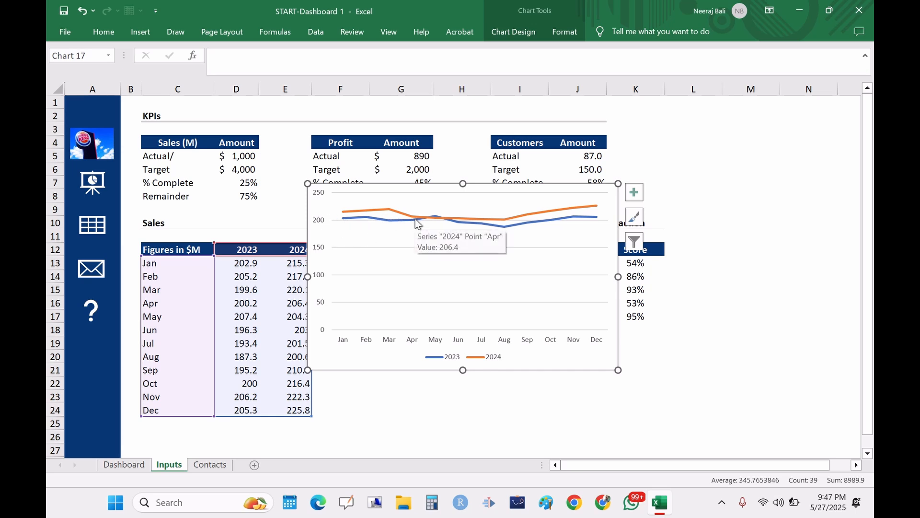
{"action": "left_click", "coordinate": [318, 223]}
{"action": "right_click", "coordinate": [319, 230]}
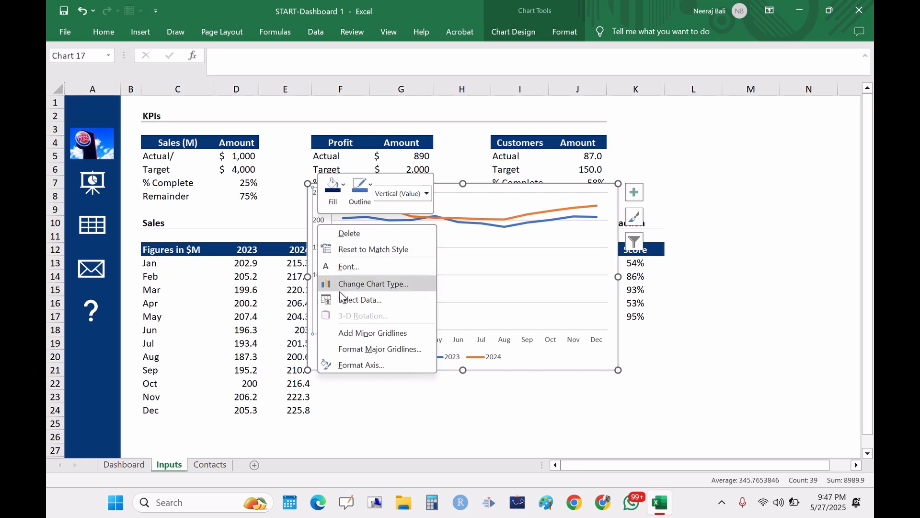
{"action": "left_click", "coordinate": [360, 365]}
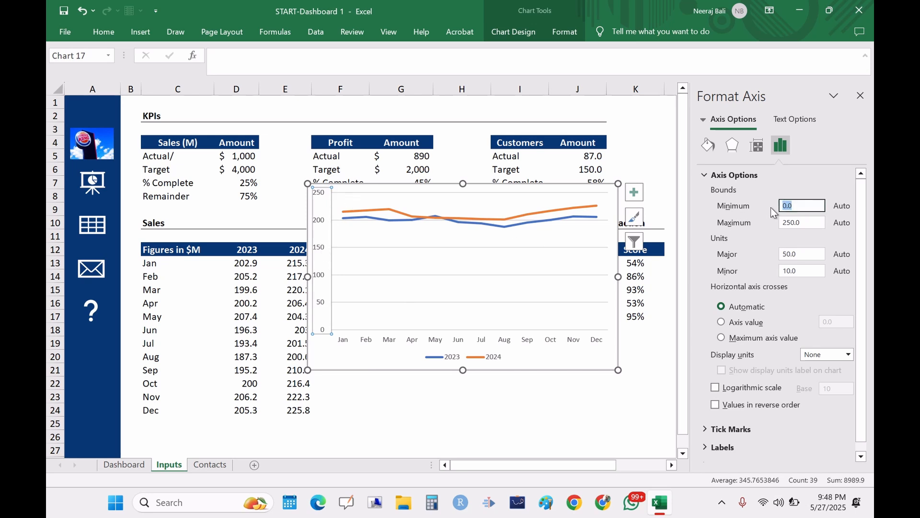
{"action": "type", "text": "150"}
{"action": "key", "text": "Return"}
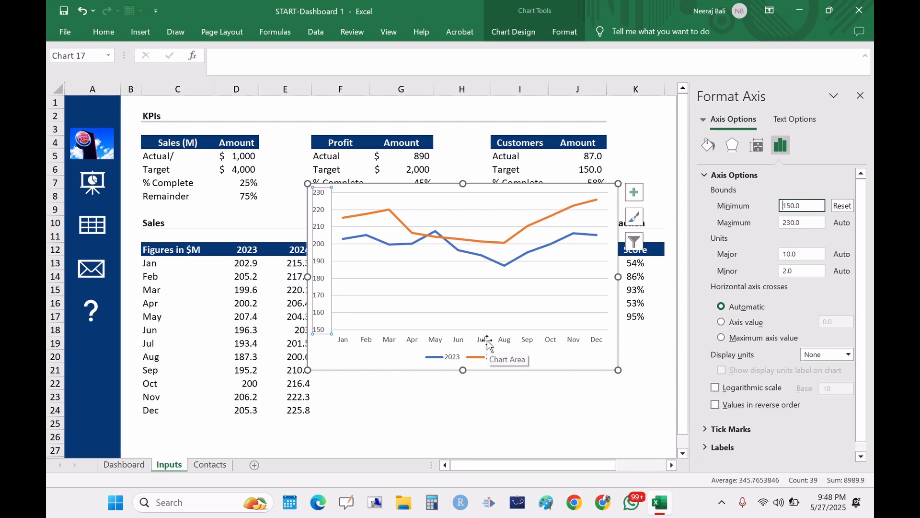
Step: Move the new line chart onto the Dashboard sheet over the existing one, then delete it
{"action": "left_click", "coordinate": [528, 393]}
{"action": "left_click", "coordinate": [493, 272]}
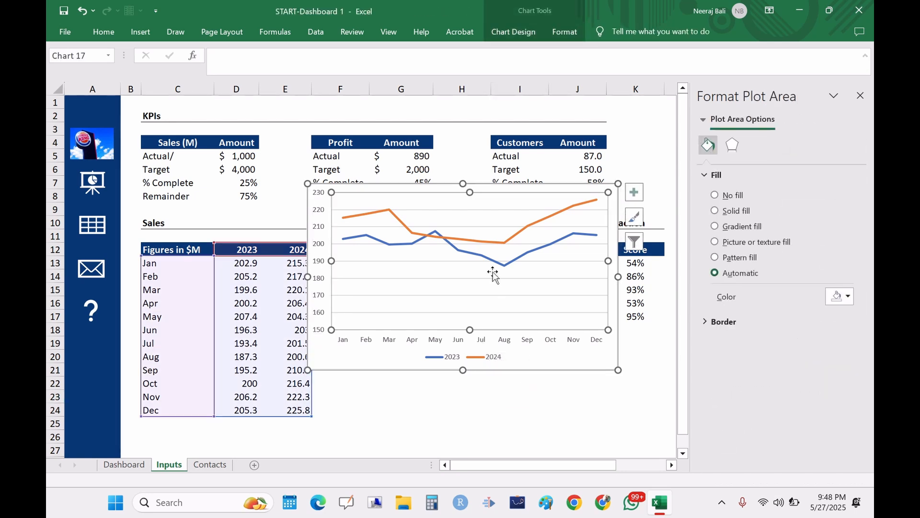
{"action": "key", "text": "ctrl+x"}
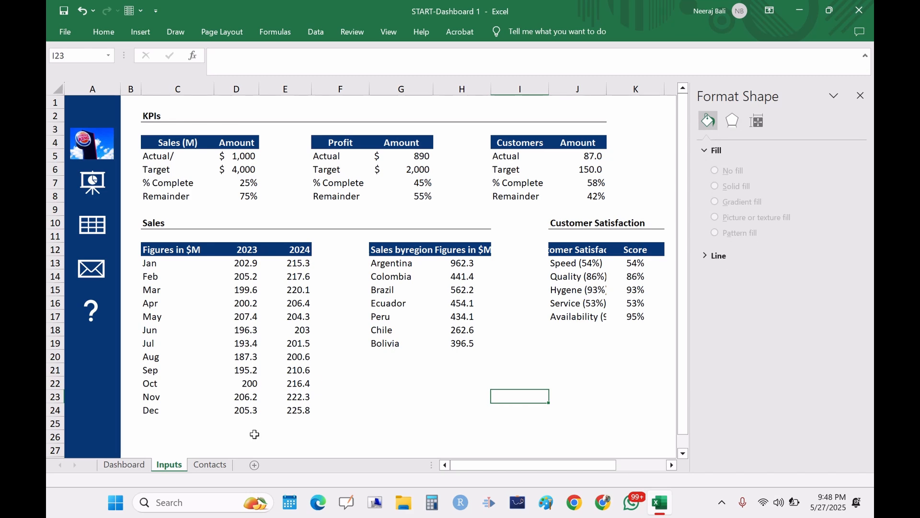
{"action": "left_click", "coordinate": [133, 468]}
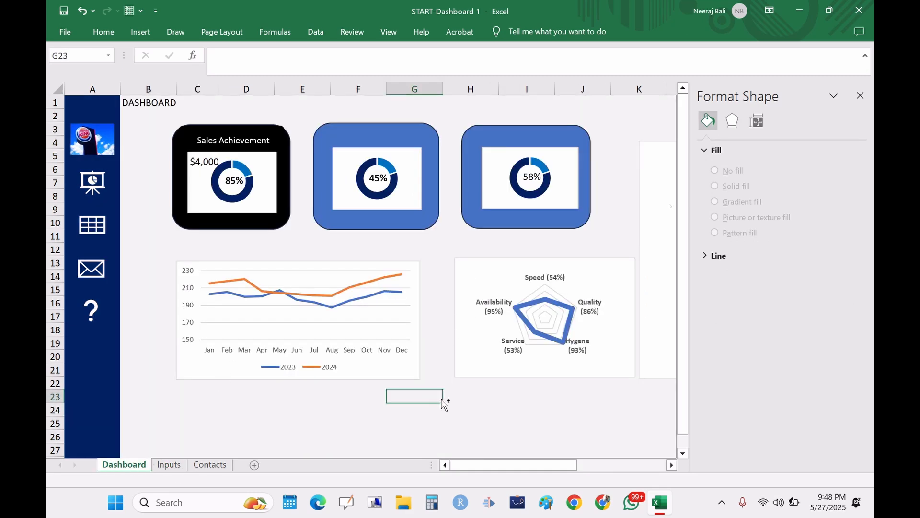
{"action": "key", "text": "ctrl+v"}
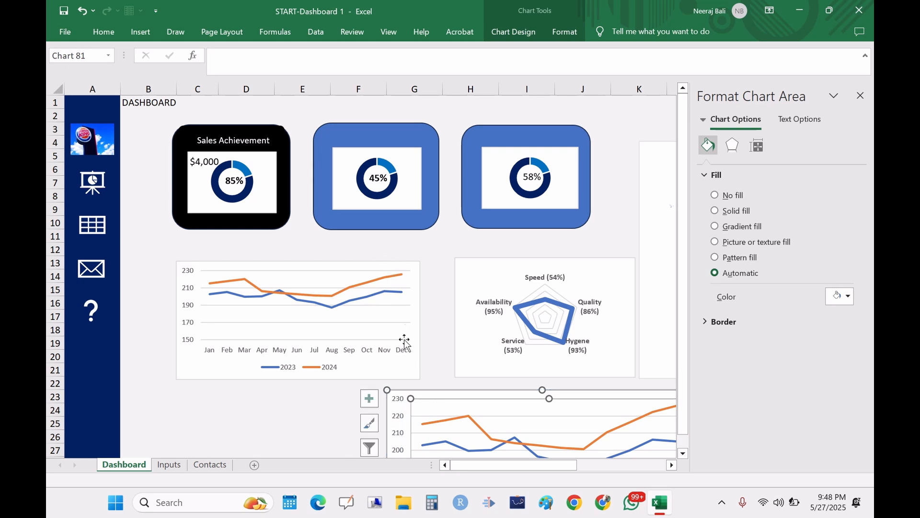
{"action": "left_click", "coordinate": [304, 414]}
{"action": "left_click", "coordinate": [427, 416]}
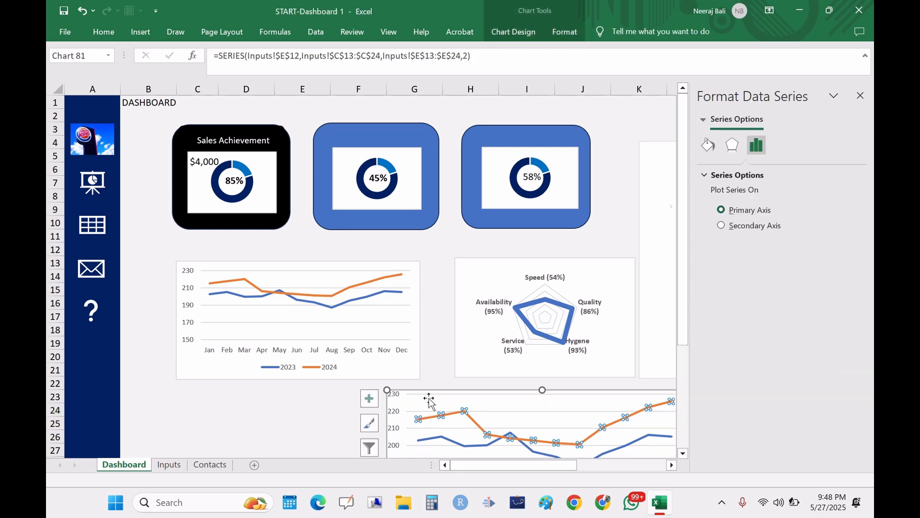
{"action": "left_click_drag", "start_coordinate": [429, 392], "coordinate": [292, 275]}
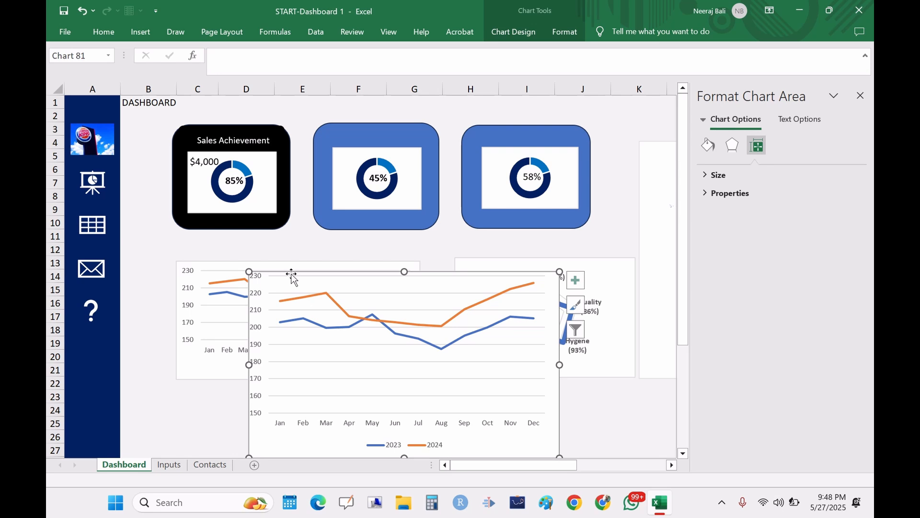
{"action": "key", "text": "Delete"}
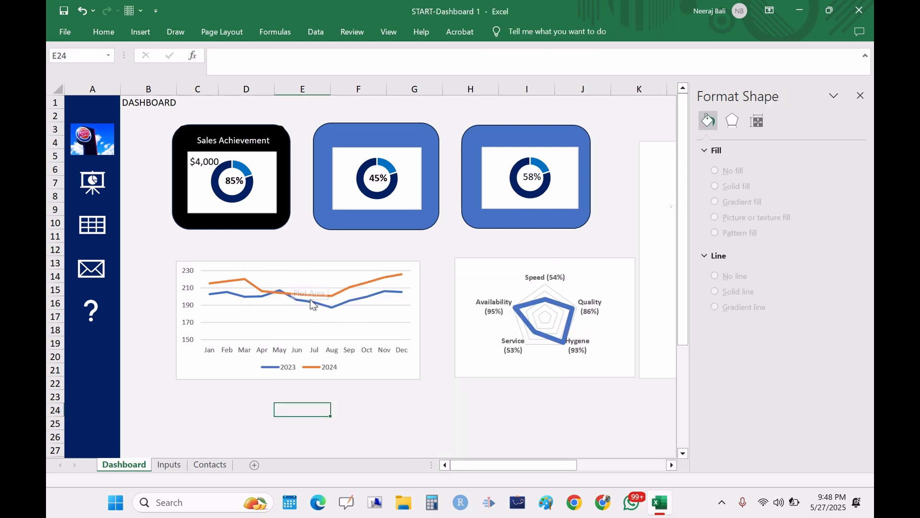
{"action": "left_click", "coordinate": [255, 181]}
{"action": "left_click", "coordinate": [387, 179]}
{"action": "left_click", "coordinate": [544, 177]}
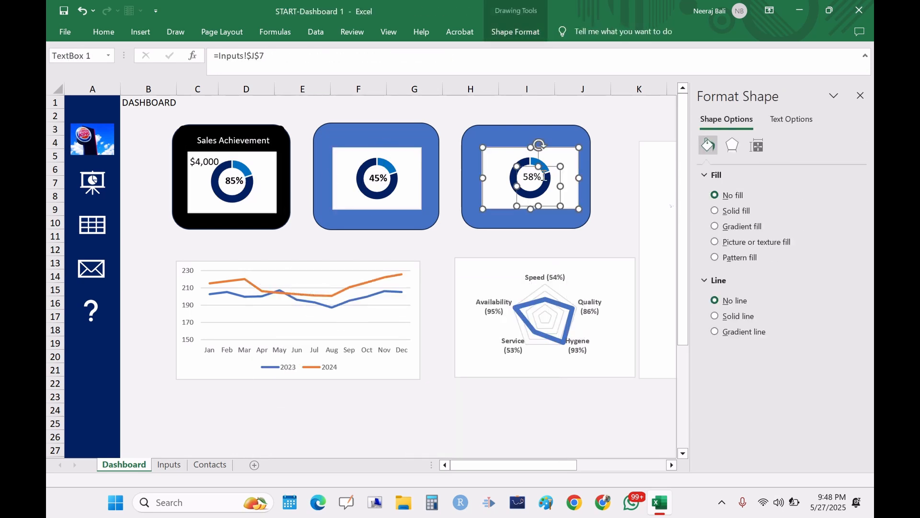
{"action": "left_click", "coordinate": [281, 306]}
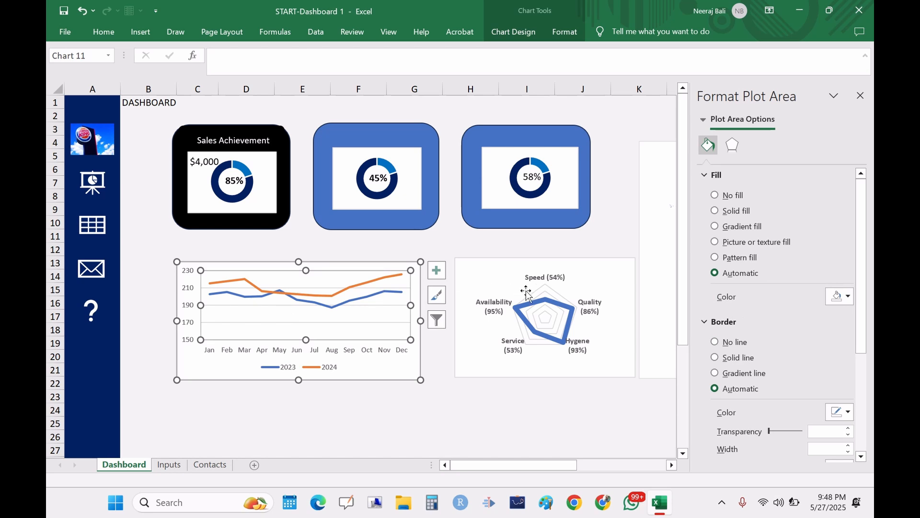
Step: Insert a radar chart of the customer satisfaction scores in J12:K17 on the Inputs sheet
{"action": "left_click", "coordinate": [571, 329]}
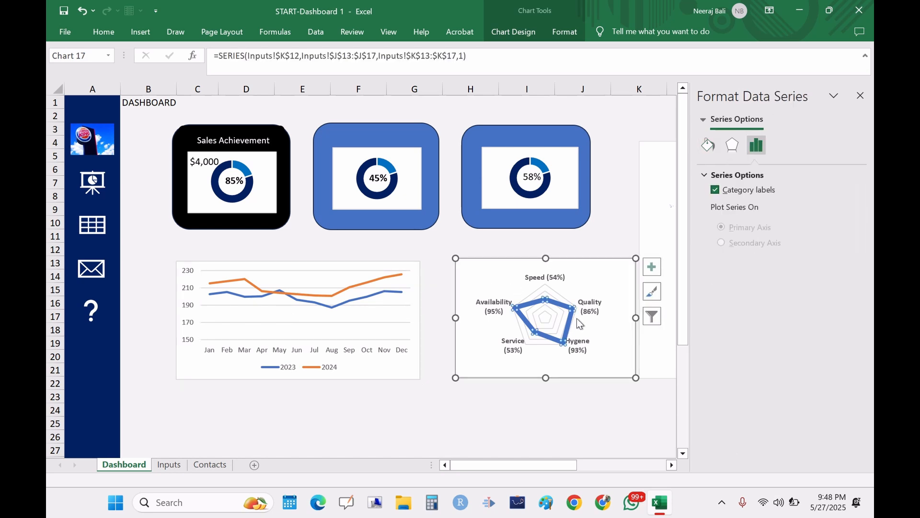
{"action": "left_click", "coordinate": [861, 96]}
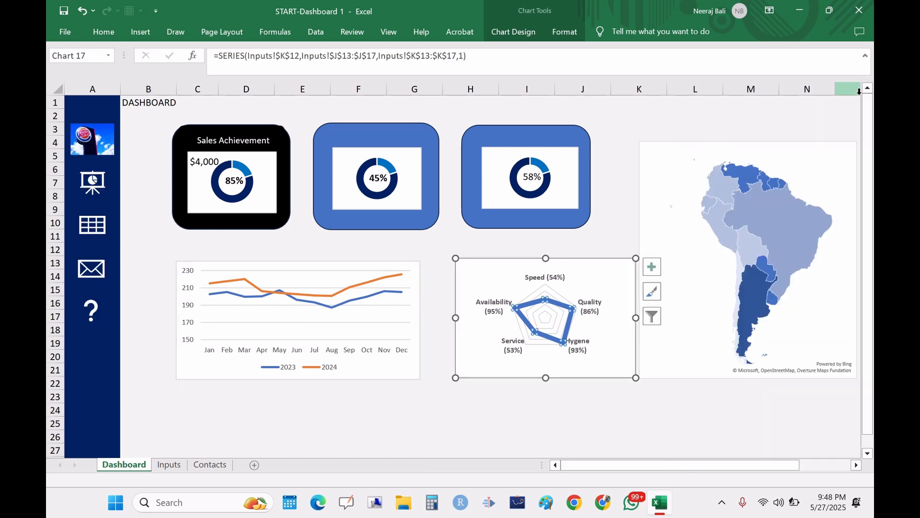
{"action": "left_click", "coordinate": [171, 465]}
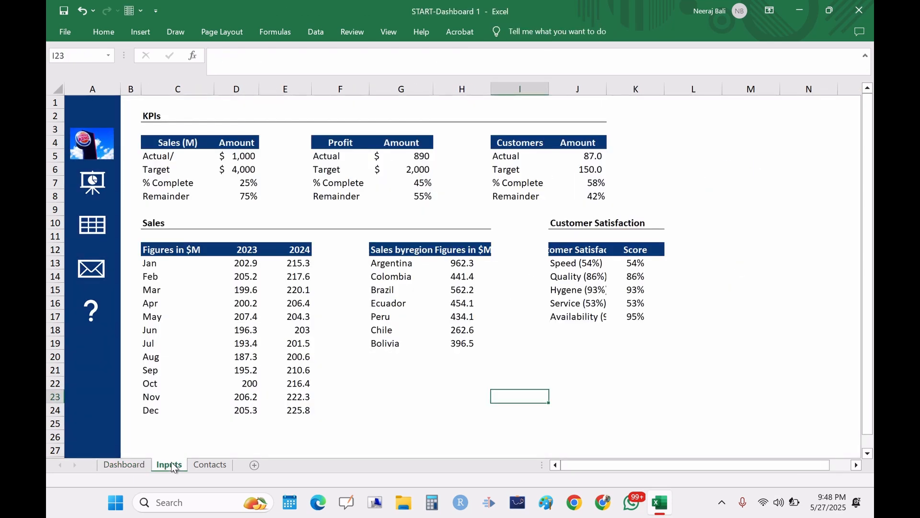
{"action": "left_click", "coordinate": [593, 225]}
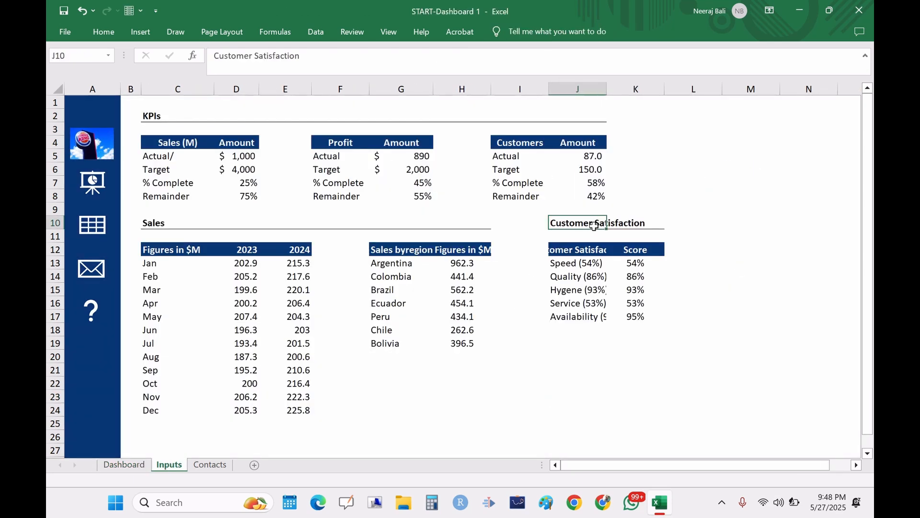
{"action": "left_click_drag", "start_coordinate": [561, 247], "coordinate": [657, 322]}
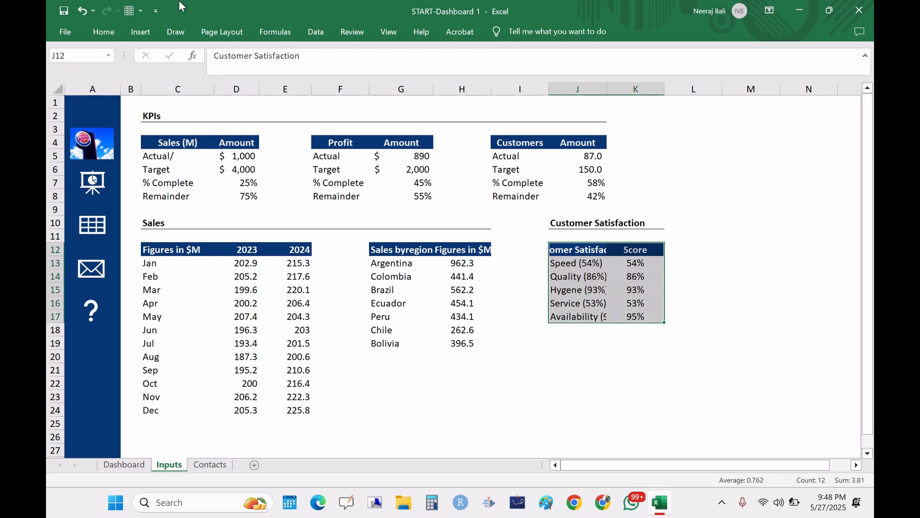
{"action": "left_click", "coordinate": [144, 32]}
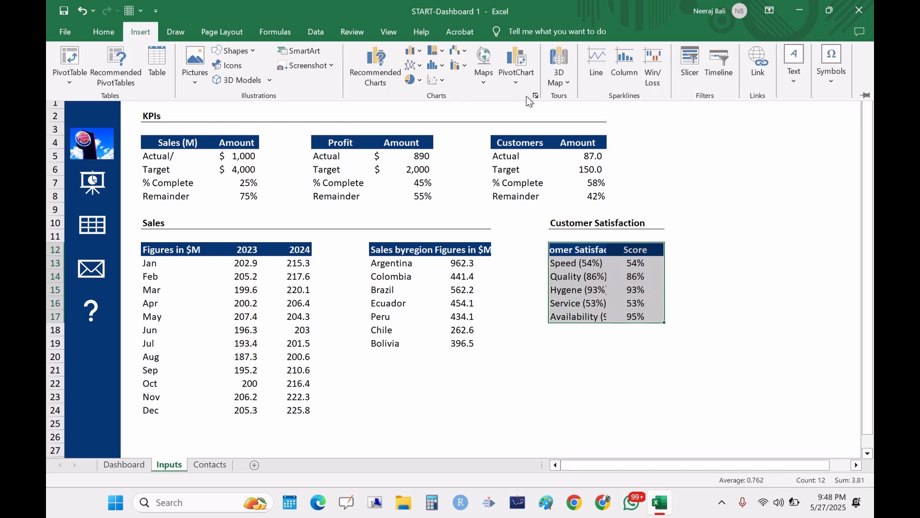
{"action": "left_click", "coordinate": [535, 95]}
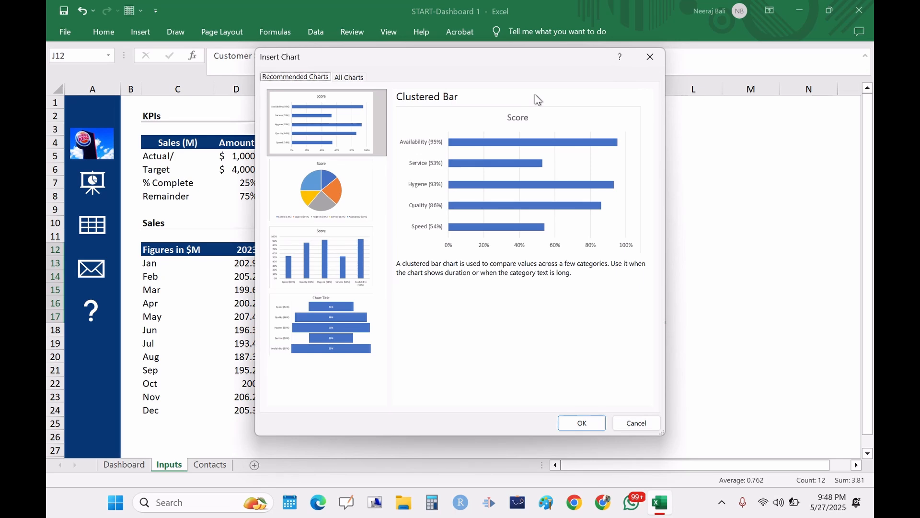
{"action": "left_click", "coordinate": [341, 77]}
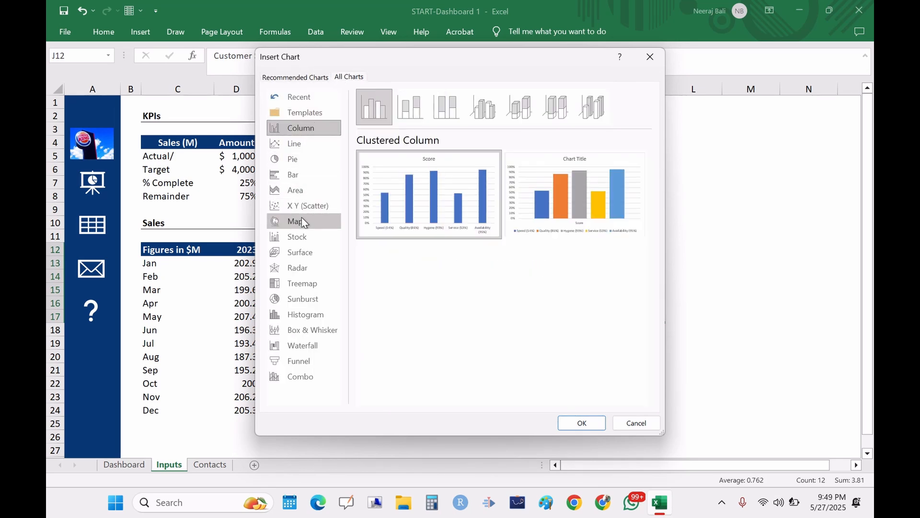
{"action": "left_click", "coordinate": [301, 268]}
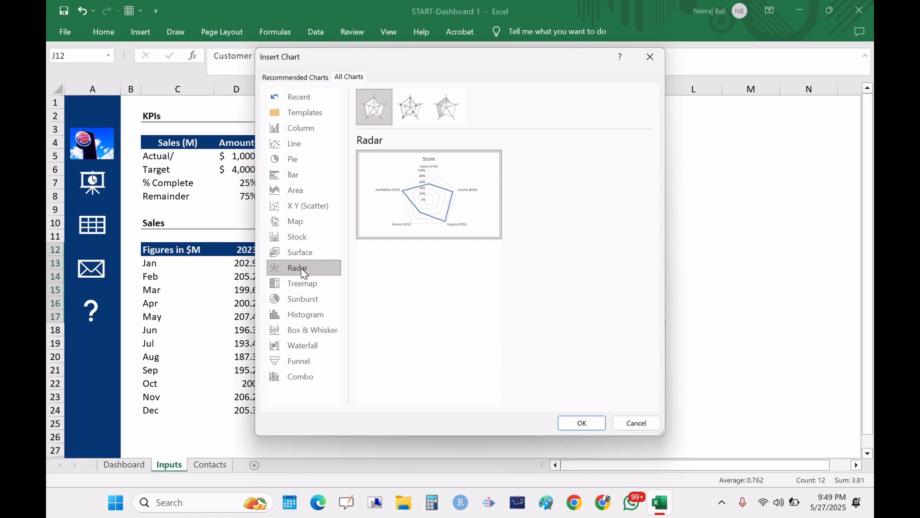
{"action": "mouse_move", "coordinate": [455, 184]}
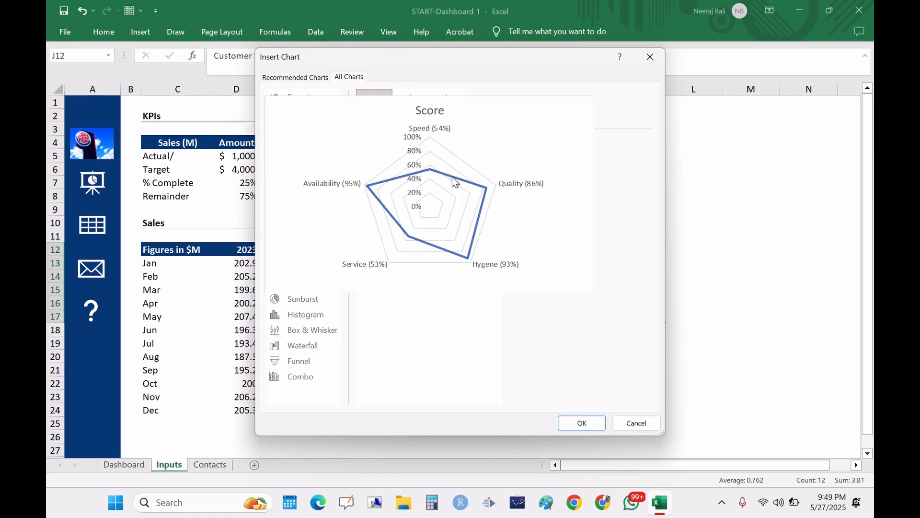
{"action": "left_click", "coordinate": [580, 424]}
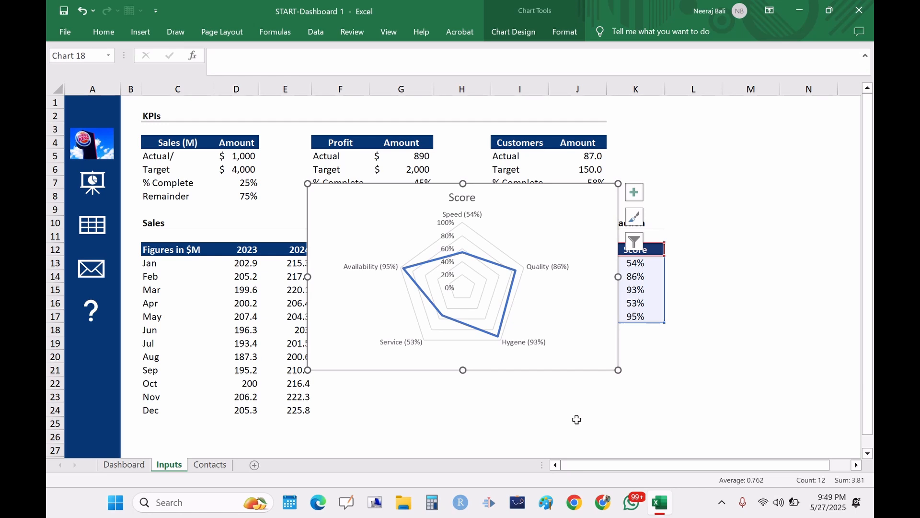
Step: Delete the radar chart's value axis labels and its title
{"action": "left_click", "coordinate": [448, 242]}
{"action": "key", "text": "Delete"}
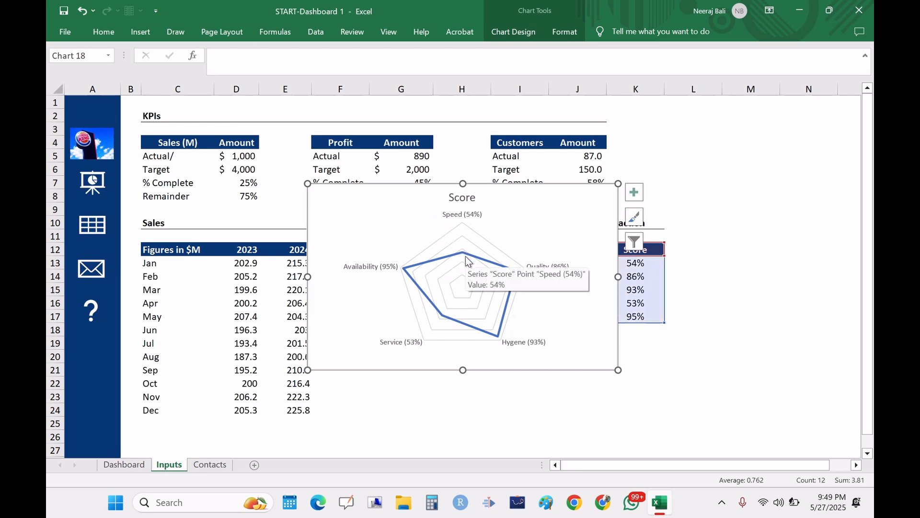
{"action": "left_click", "coordinate": [465, 196]}
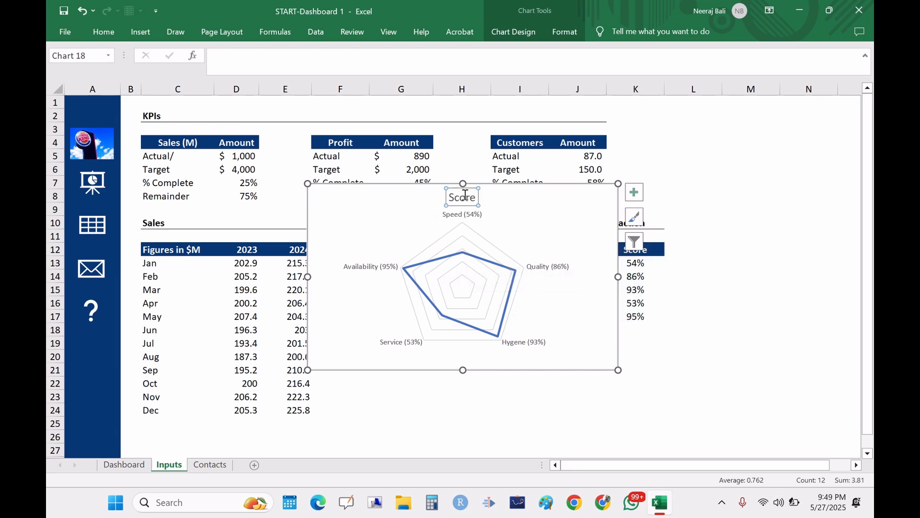
{"action": "key", "text": "Delete"}
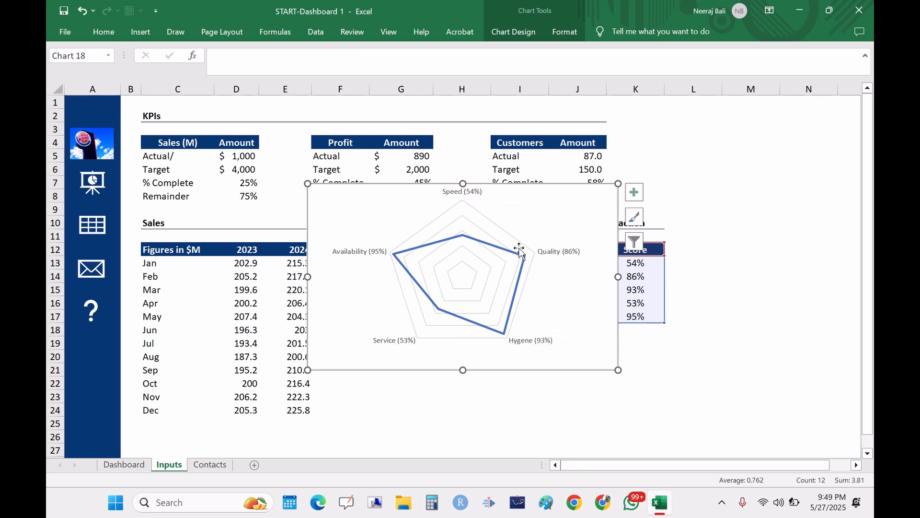
Step: Format the radar series with a solid line 6 pt wide
{"action": "left_click", "coordinate": [443, 240]}
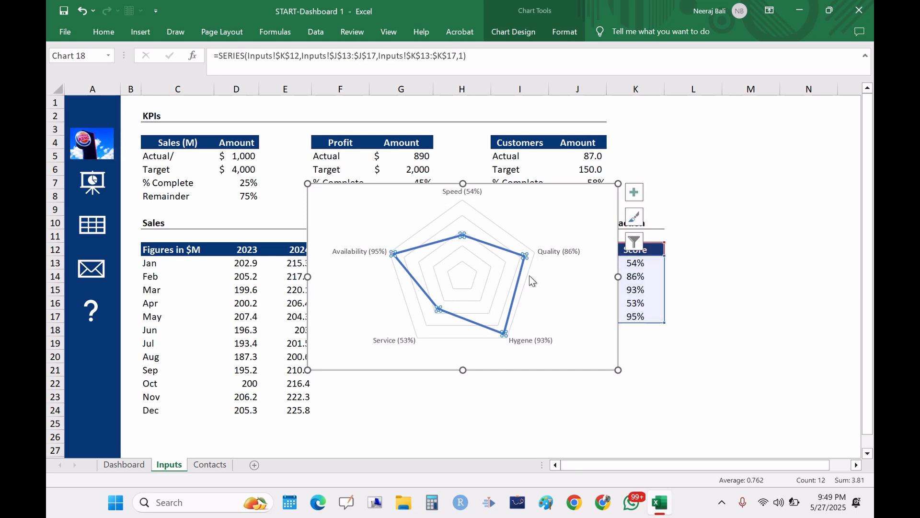
{"action": "right_click", "coordinate": [506, 252]}
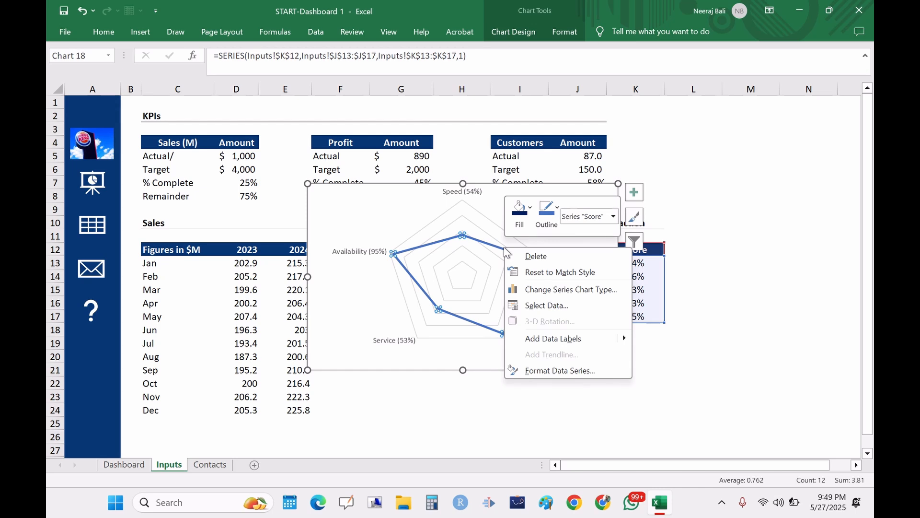
{"action": "left_click", "coordinate": [554, 370]}
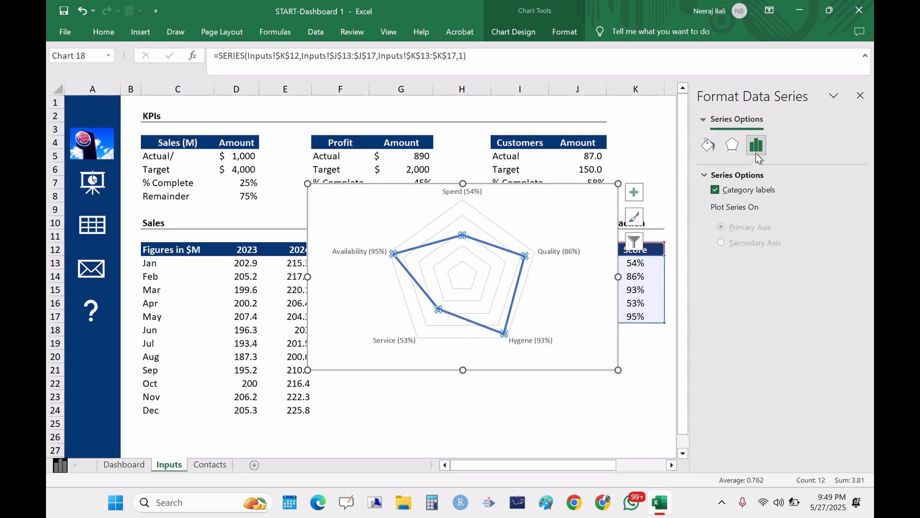
{"action": "left_click", "coordinate": [732, 148]}
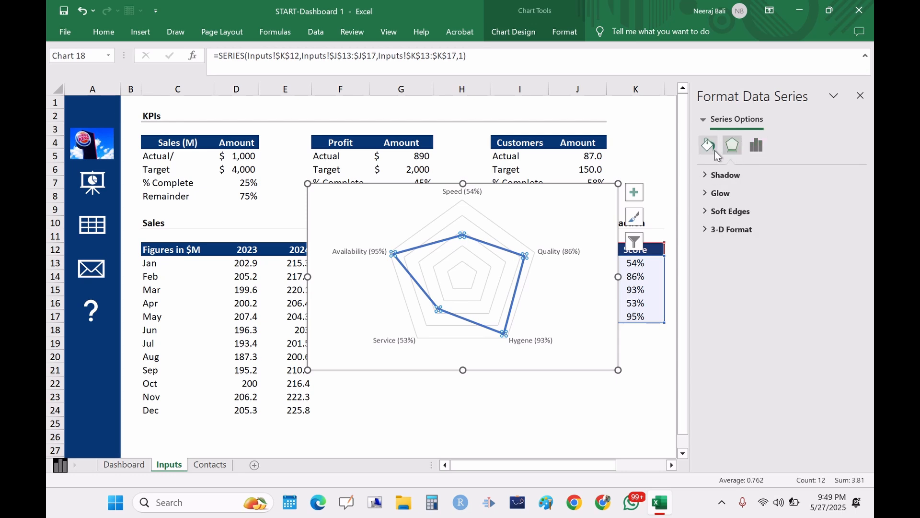
{"action": "left_click", "coordinate": [712, 151]}
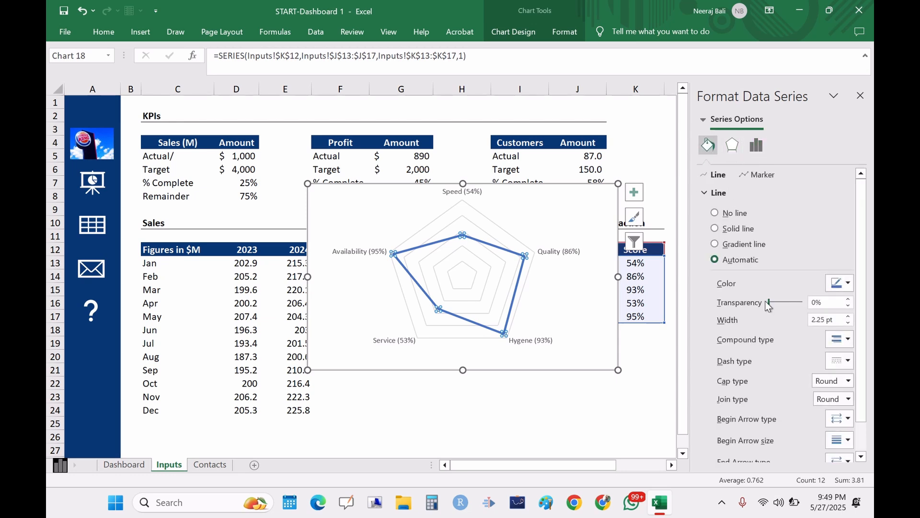
{"action": "left_click", "coordinate": [848, 317]}
{"action": "left_click", "coordinate": [849, 317]}
{"action": "left_click", "coordinate": [848, 317]}
{"action": "left_click", "coordinate": [848, 317]}
{"action": "left_click", "coordinate": [848, 317]}
{"action": "left_click", "coordinate": [848, 317]}
{"action": "left_click", "coordinate": [848, 317]}
{"action": "left_click", "coordinate": [848, 317]}
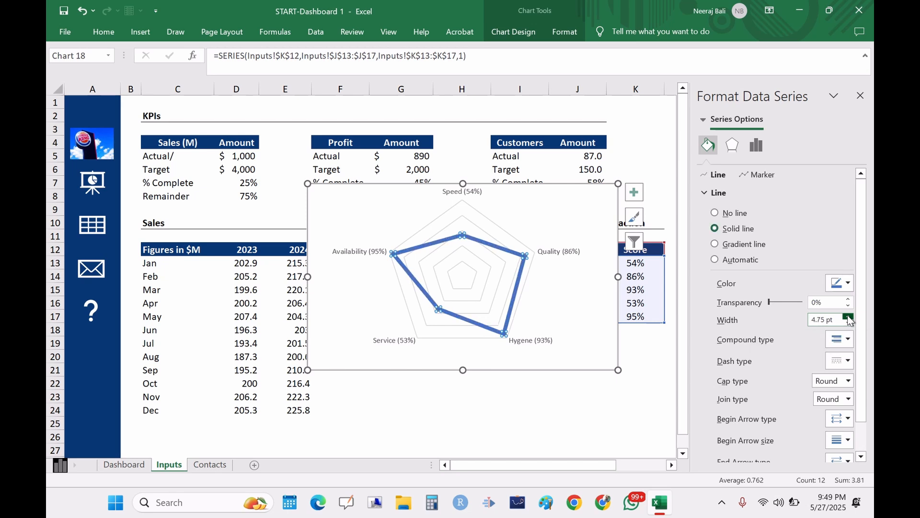
{"action": "left_click", "coordinate": [848, 317]}
{"action": "left_click", "coordinate": [848, 317]}
{"action": "left_click", "coordinate": [848, 317]}
{"action": "left_click", "coordinate": [848, 317]}
{"action": "left_click", "coordinate": [848, 317]}
{"action": "left_click", "coordinate": [848, 316]}
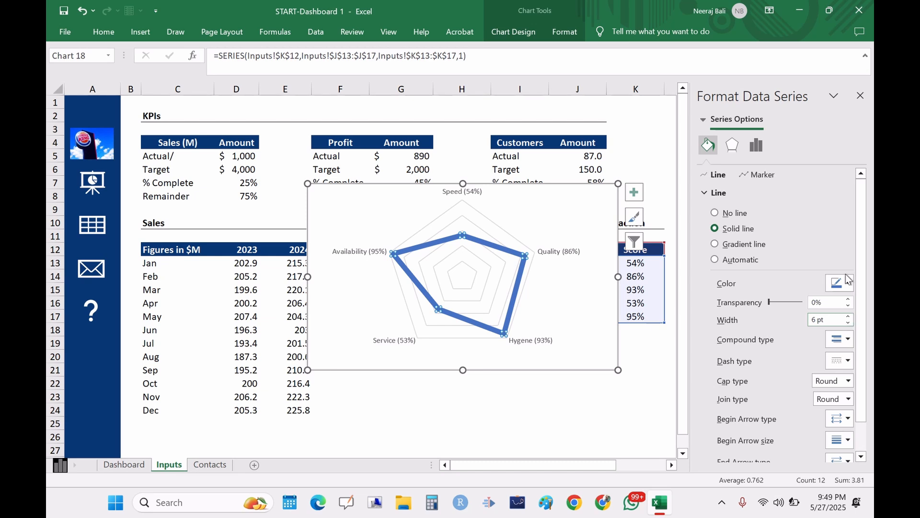
Step: Close the formatting pane and cut the new radar chart from the Inputs sheet
{"action": "left_click", "coordinate": [861, 96]}
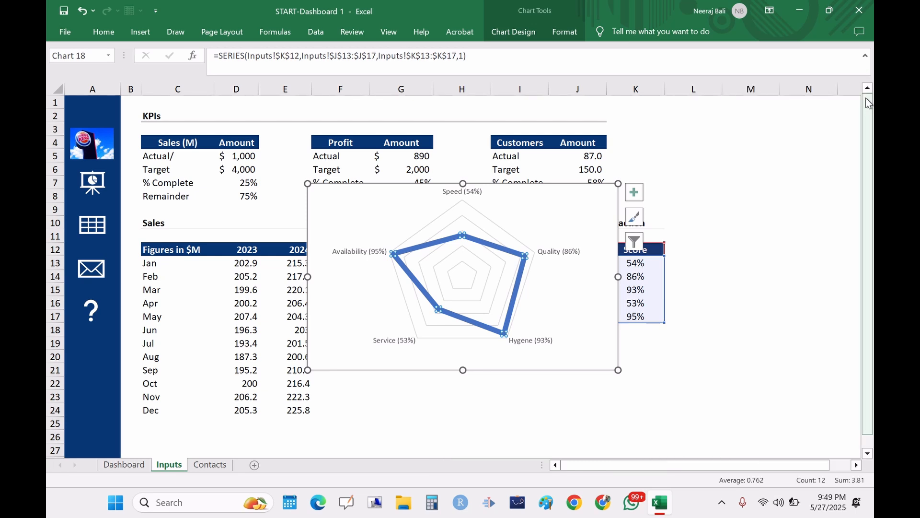
{"action": "left_click", "coordinate": [550, 207]}
{"action": "key", "text": "Delete"}
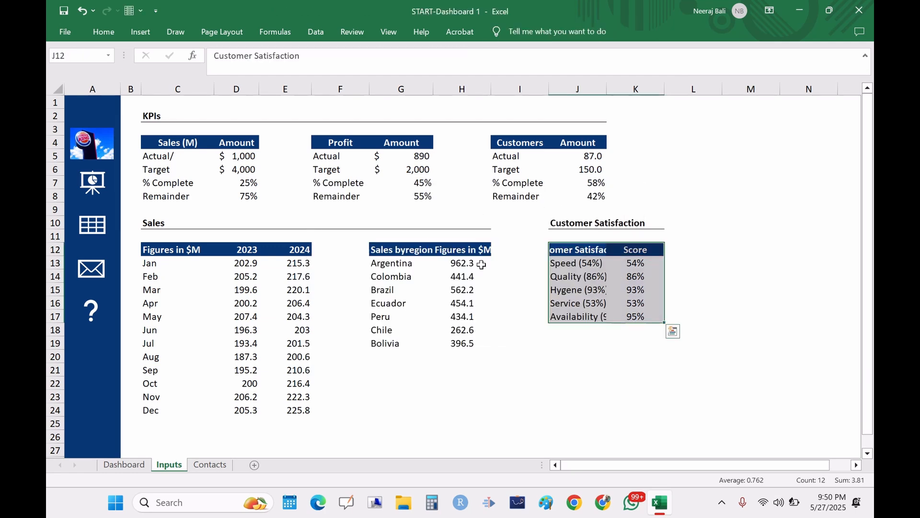
Step: Switch to the Dashboard and move the existing radar chart left against the line chart
{"action": "left_click", "coordinate": [126, 466]}
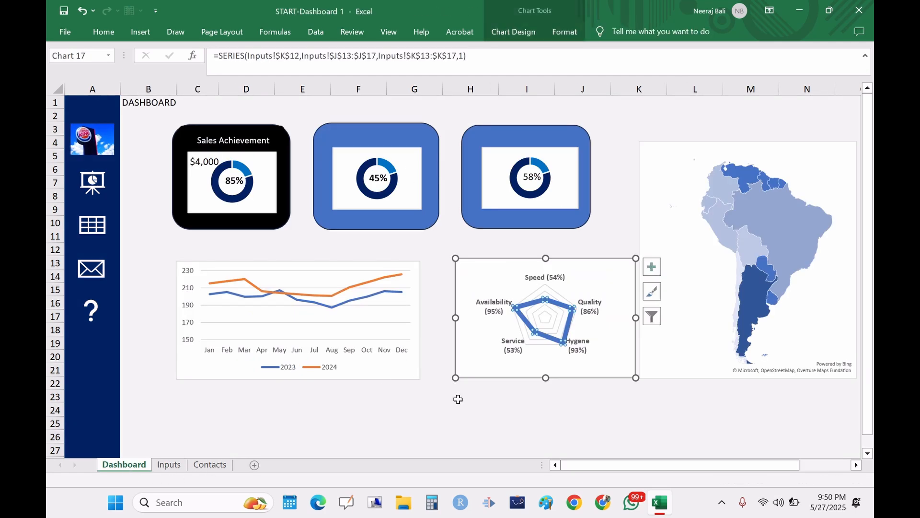
{"action": "key", "text": "Escape"}
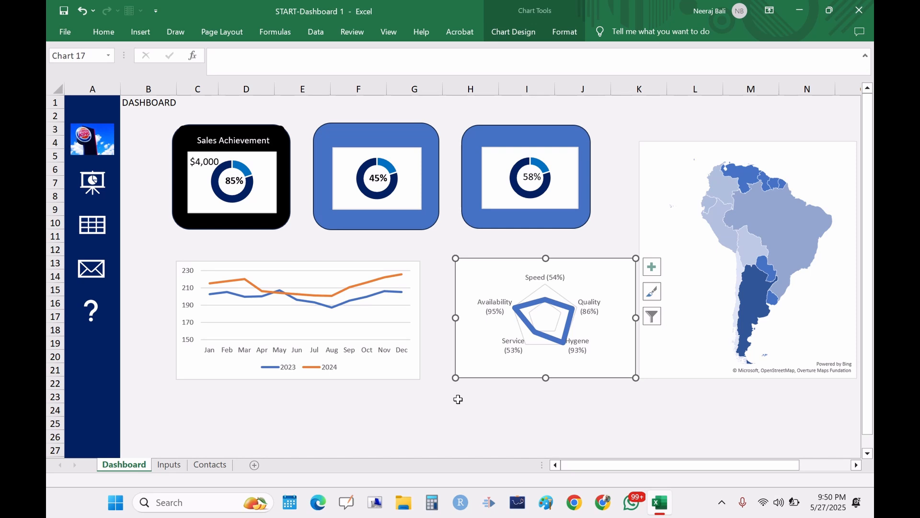
{"action": "left_click", "coordinate": [529, 303]}
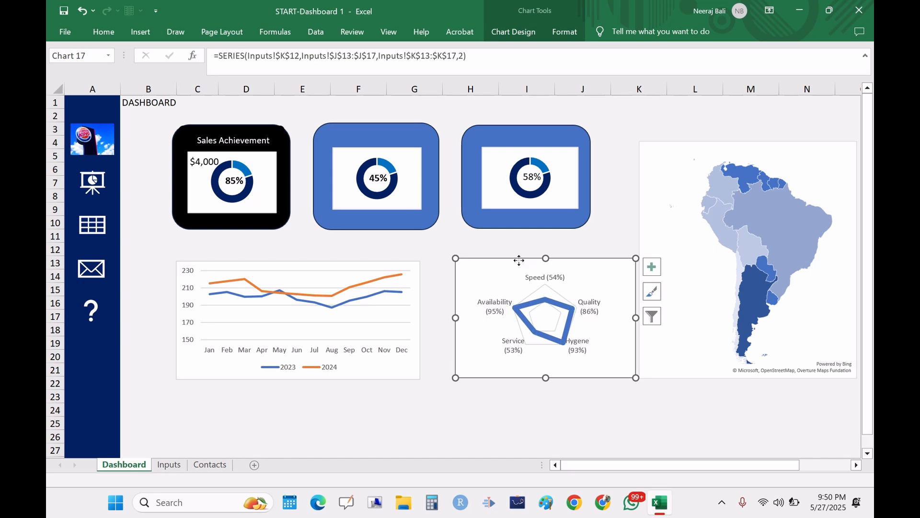
{"action": "left_click_drag", "start_coordinate": [519, 260], "coordinate": [482, 263]}
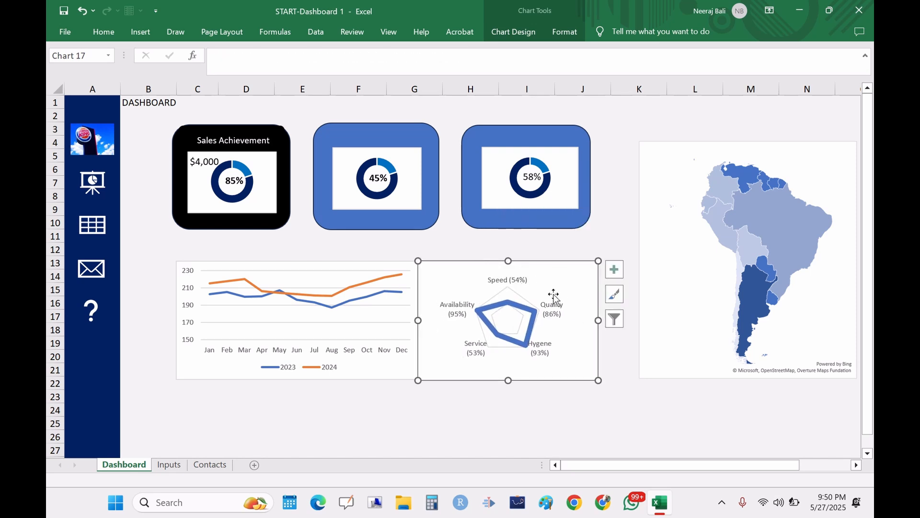
Step: Paste the new radar chart onto the Dashboard, drag it over the existing radar chart, then delete it
{"action": "left_click", "coordinate": [555, 396]}
{"action": "key", "text": "ctrl+v"}
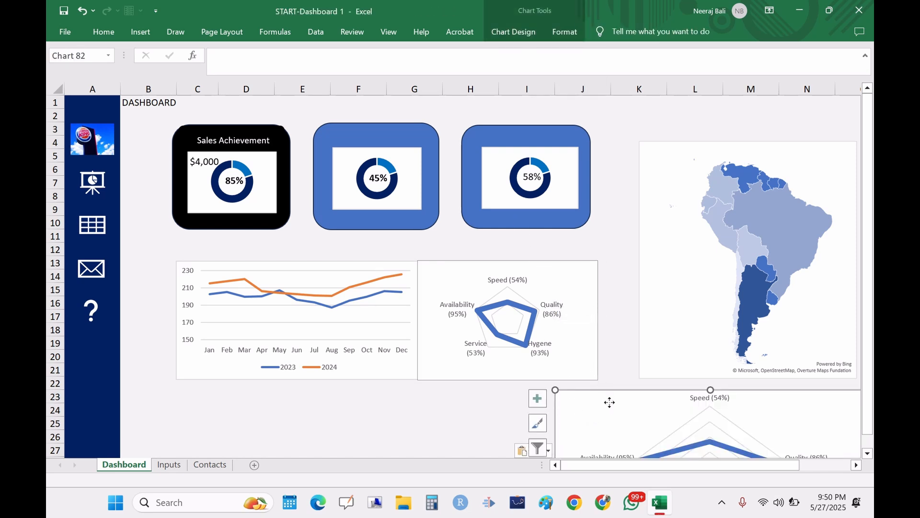
{"action": "left_click_drag", "start_coordinate": [610, 405], "coordinate": [650, 291]}
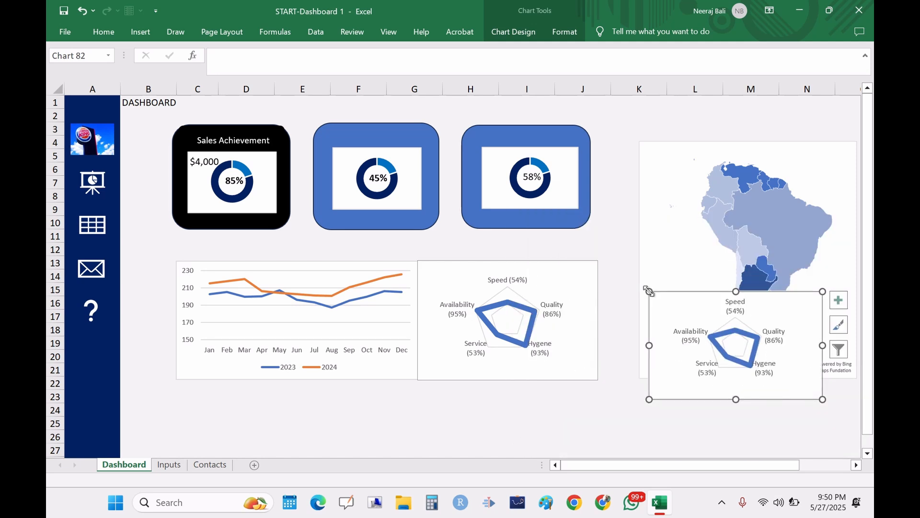
{"action": "left_click", "coordinate": [590, 244]}
{"action": "left_click_drag", "start_coordinate": [710, 315], "coordinate": [575, 351]}
{"action": "key", "text": "ctrl+z"}
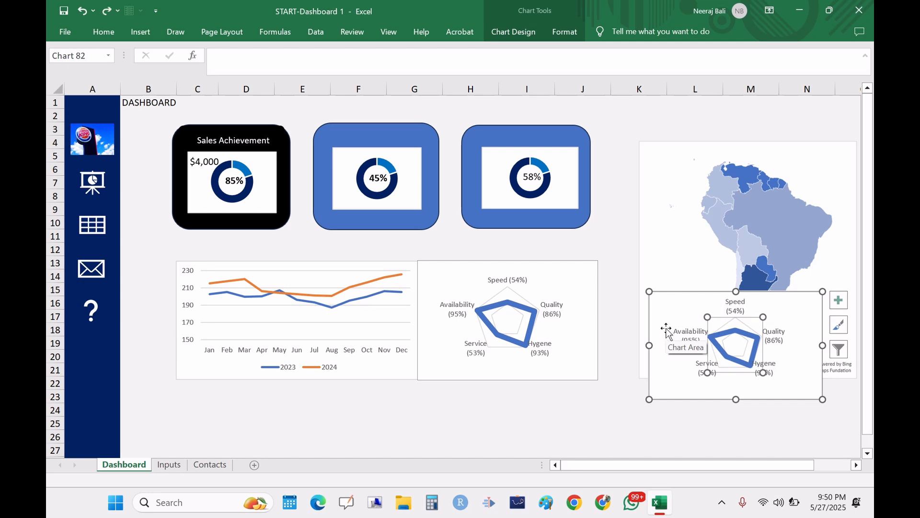
{"action": "left_click_drag", "start_coordinate": [709, 309], "coordinate": [513, 306]}
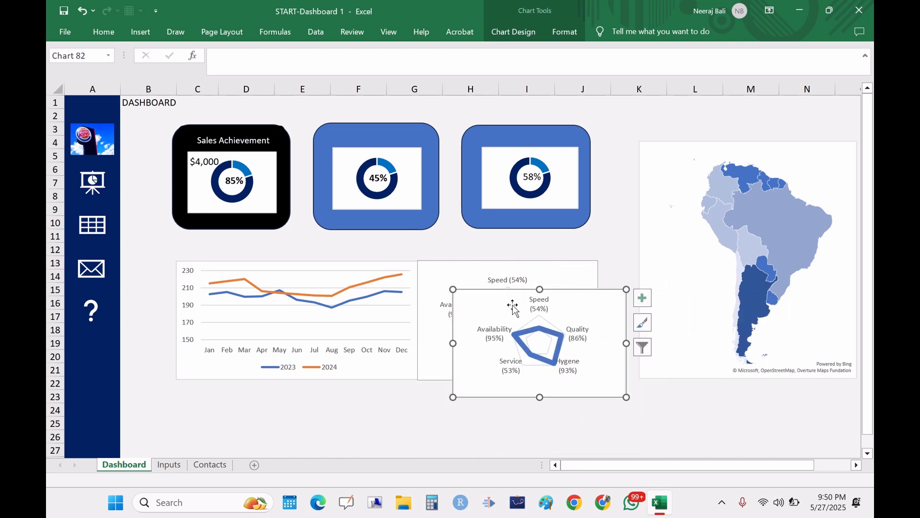
{"action": "key", "text": "Delete"}
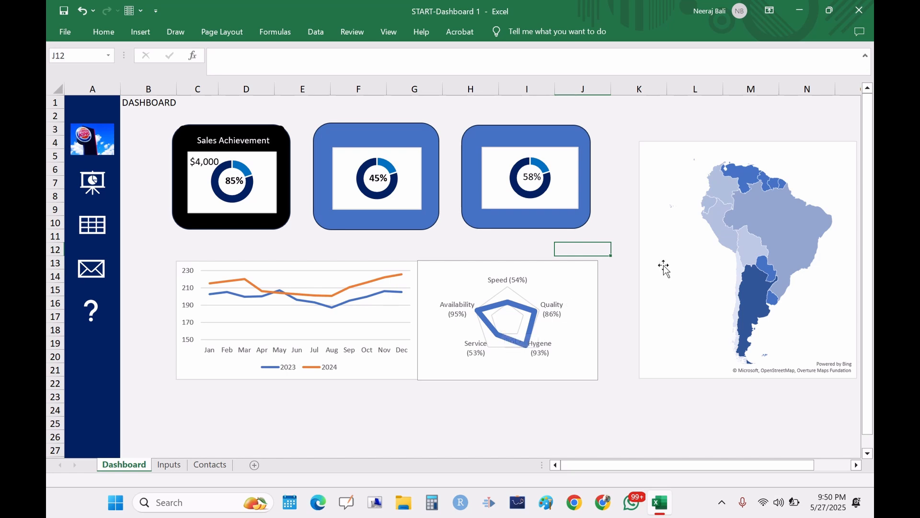
Step: Insert a Filled Map chart from the regional sales table on the Inputs sheet
{"action": "left_click", "coordinate": [727, 252]}
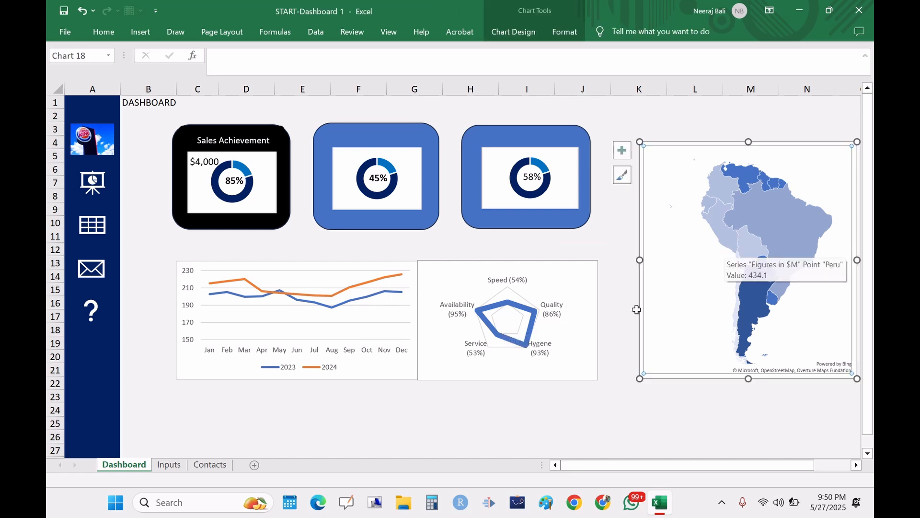
{"action": "left_click", "coordinate": [169, 465]}
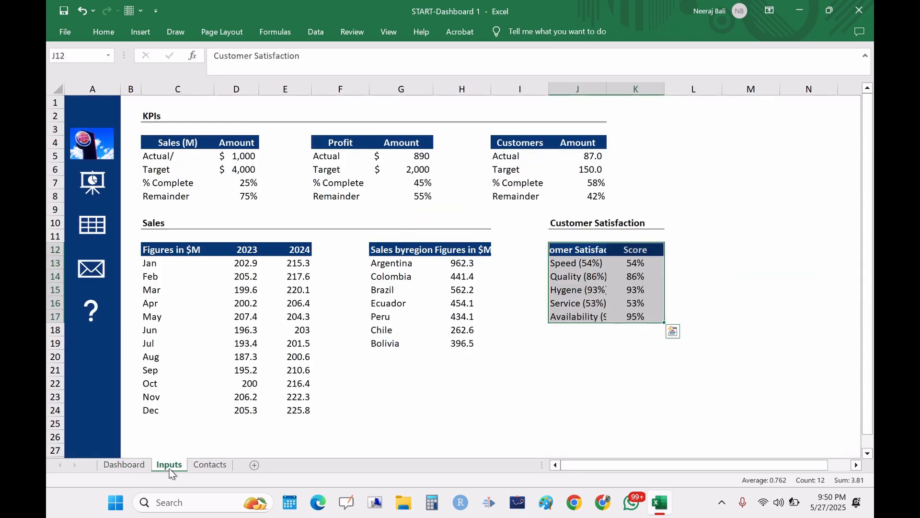
{"action": "left_click_drag", "start_coordinate": [398, 251], "coordinate": [468, 343]}
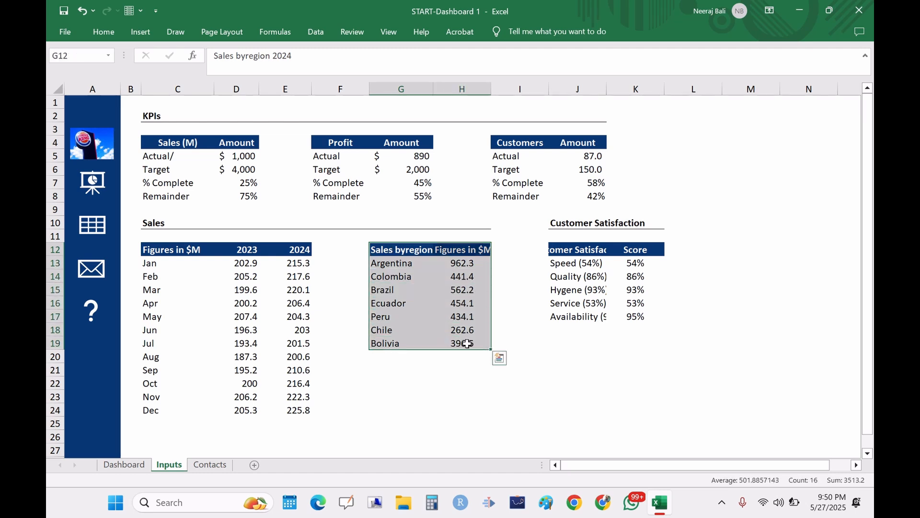
{"action": "left_click", "coordinate": [145, 33]}
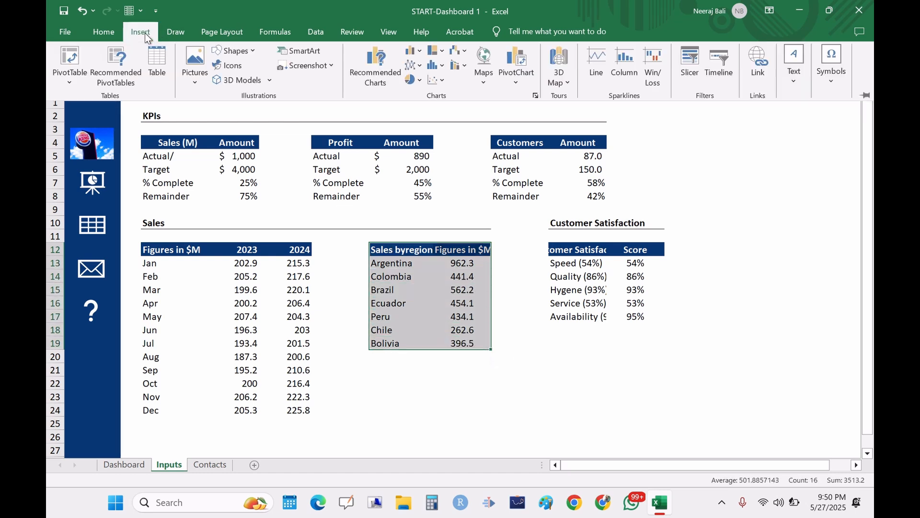
{"action": "left_click", "coordinate": [535, 95]}
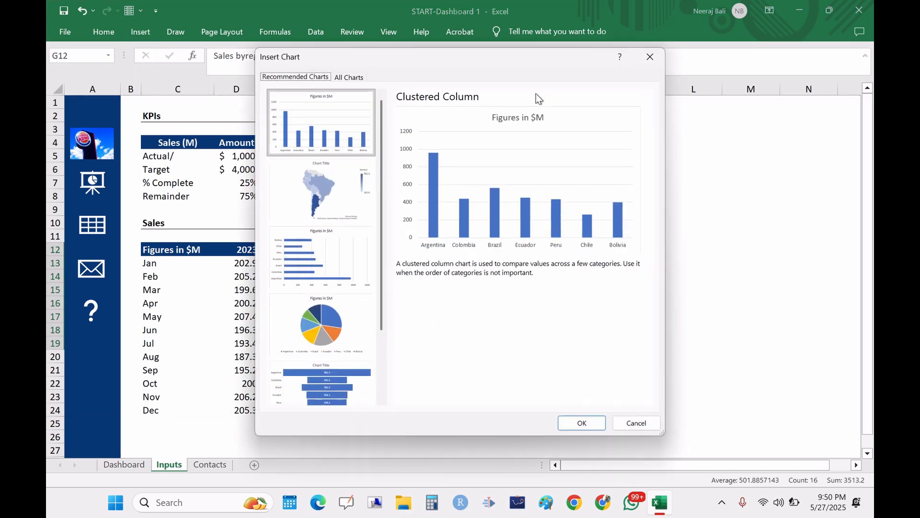
{"action": "left_click", "coordinate": [320, 194]}
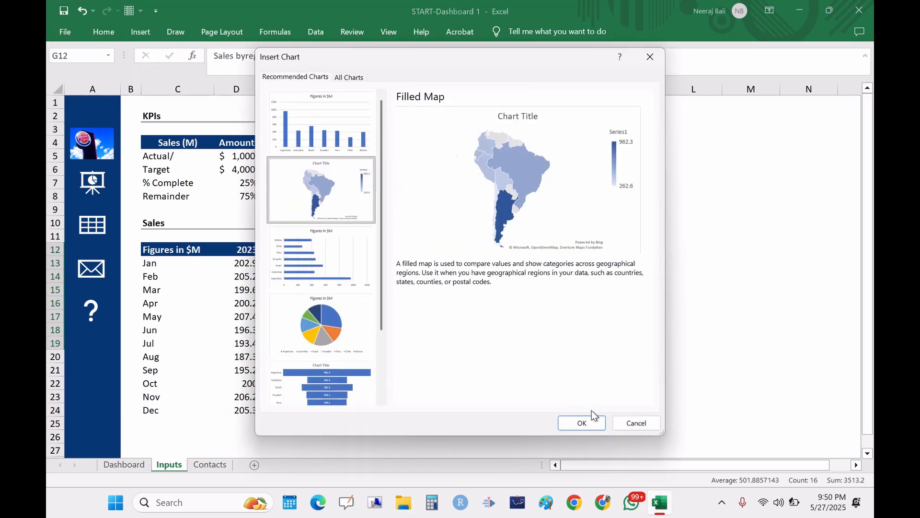
{"action": "left_click", "coordinate": [586, 424]}
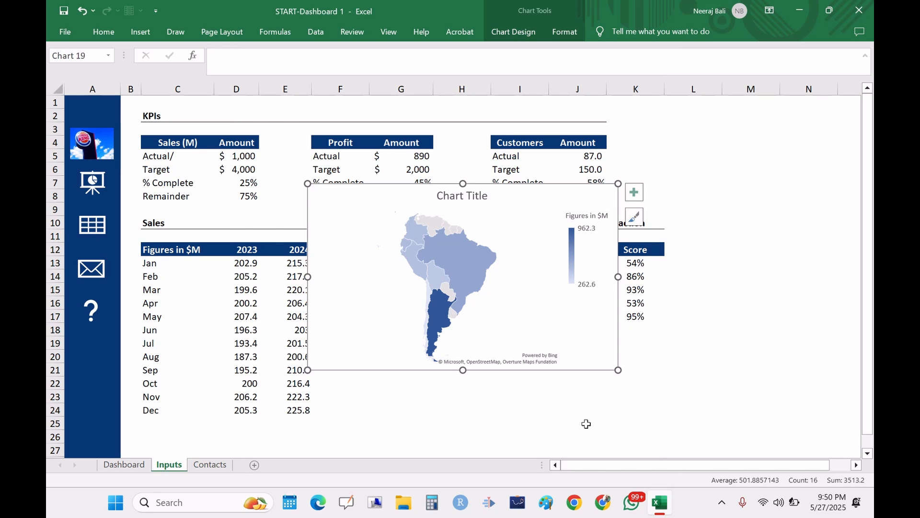
Step: Delete the new map's chart title and cut the map chart from the Inputs sheet
{"action": "left_click", "coordinate": [480, 196]}
{"action": "key", "text": "Delete"}
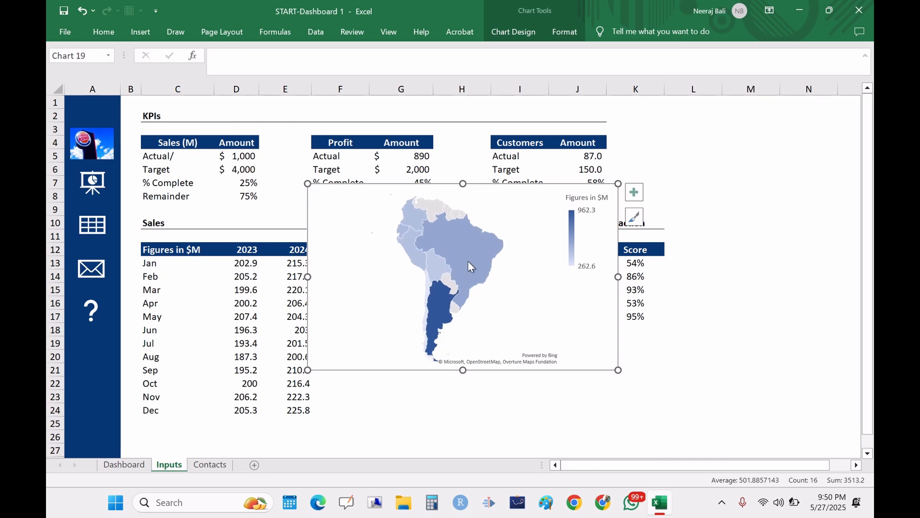
{"action": "left_click", "coordinate": [468, 261]}
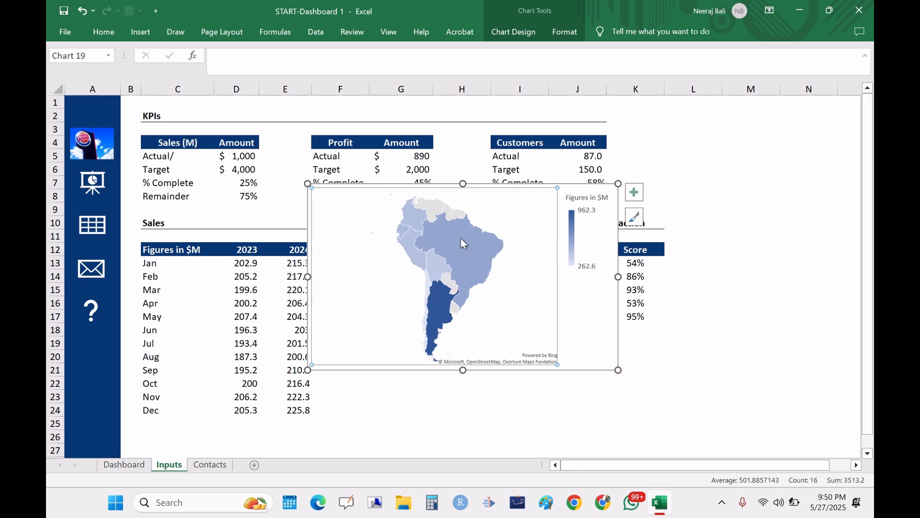
{"action": "mouse_move", "coordinate": [462, 238]}
{"action": "mouse_move", "coordinate": [439, 209]}
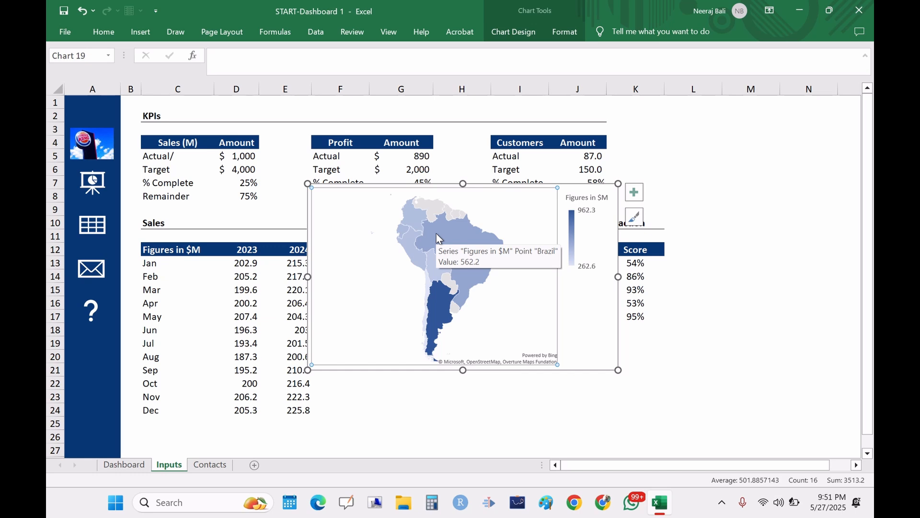
{"action": "mouse_move", "coordinate": [438, 301]}
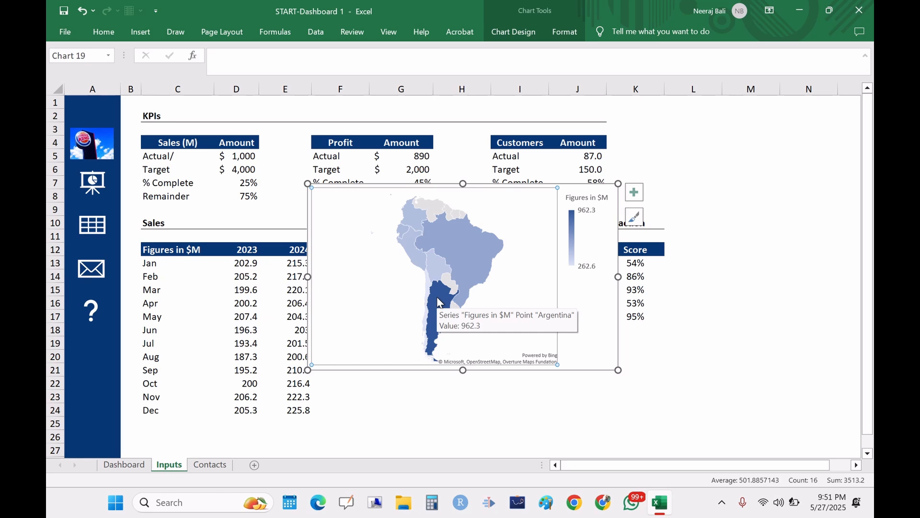
{"action": "double_click", "coordinate": [505, 265]}
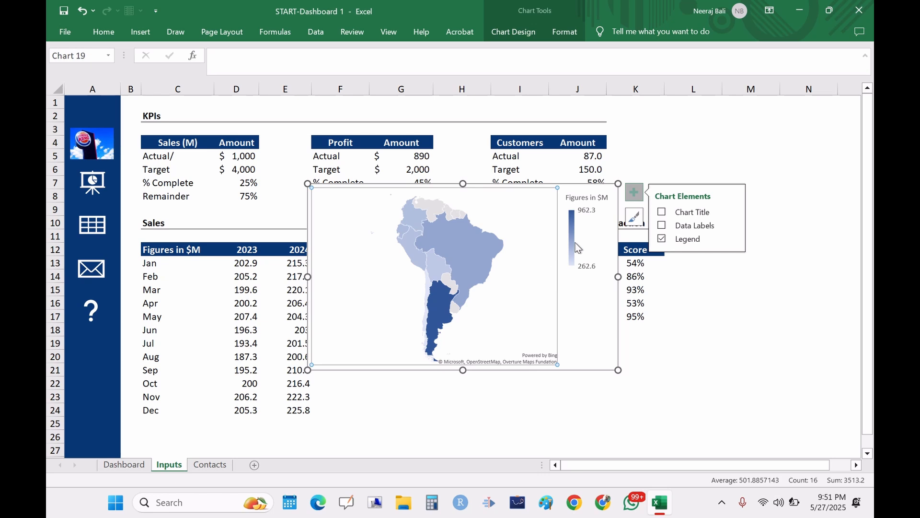
{"action": "key", "text": "Delete"}
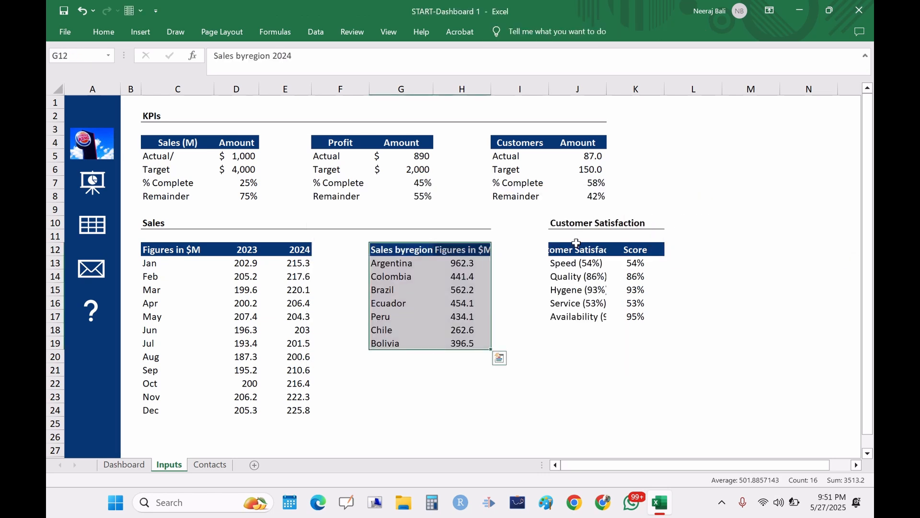
Step: Switch to the Dashboard and paste the new map chart below the charts
{"action": "left_click", "coordinate": [124, 464]}
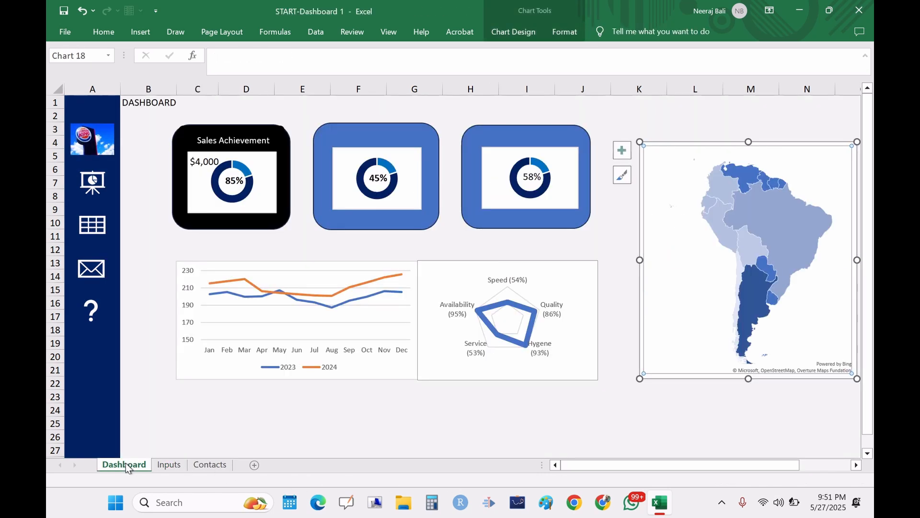
{"action": "left_click", "coordinate": [446, 408]}
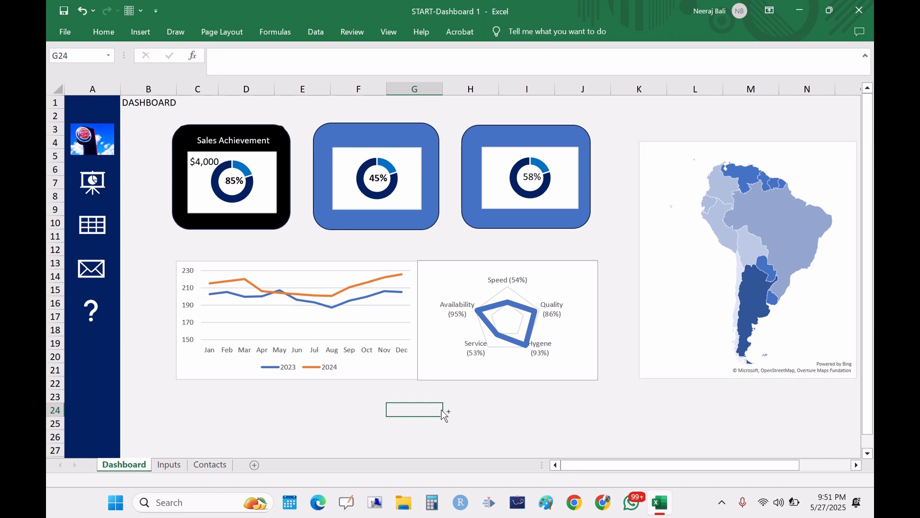
{"action": "key", "text": "ctrl+v"}
{"action": "left_click", "coordinate": [442, 411]}
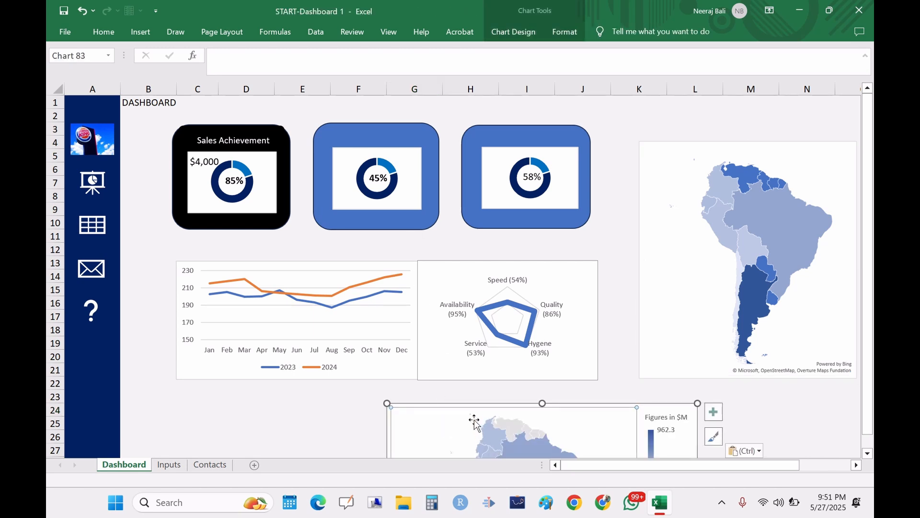
{"action": "left_click", "coordinate": [479, 387]}
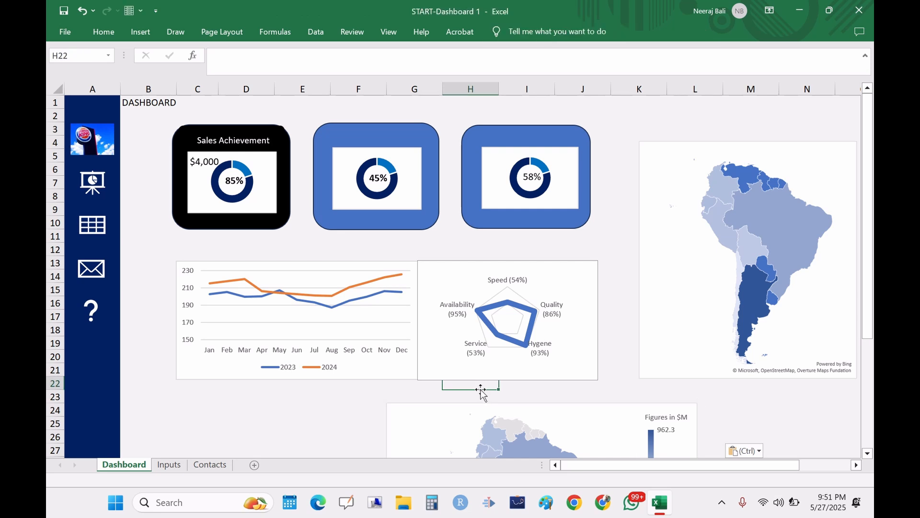
Step: Enlarge the radar chart's plot area and nudge the radar chart slightly down
{"action": "left_click", "coordinate": [626, 223]}
{"action": "left_click", "coordinate": [597, 424]}
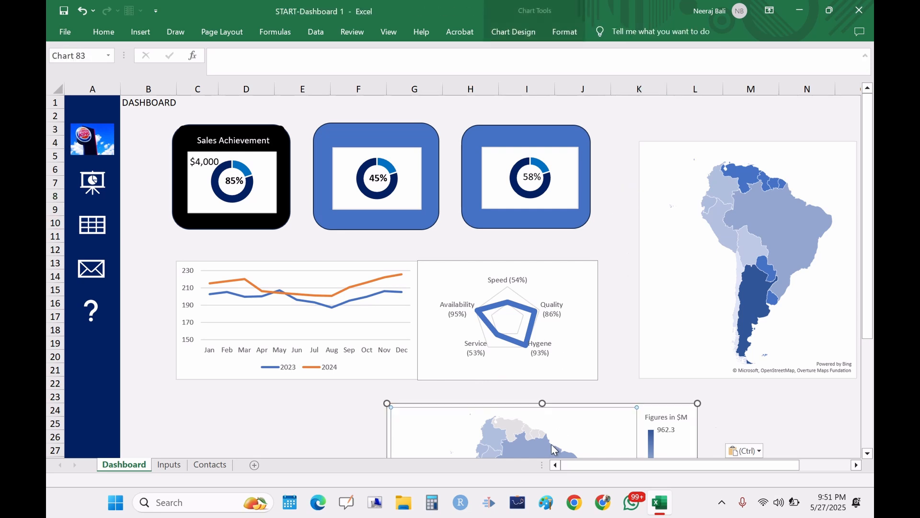
{"action": "left_click", "coordinate": [534, 313]}
{"action": "left_click_drag", "start_coordinate": [539, 294], "coordinate": [619, 225]}
{"action": "left_click", "coordinate": [564, 272]}
{"action": "mouse_move", "coordinate": [564, 272]}
{"action": "left_mouse_down"}
{"action": "mouse_move", "coordinate": [605, 230]}
{"action": "mouse_move", "coordinate": [559, 277]}
{"action": "mouse_move", "coordinate": [564, 287]}
{"action": "left_mouse_up"}
Step: Drag the pasted map chart over the existing map to compare them, then delete the pasted map
{"action": "left_click", "coordinate": [594, 427]}
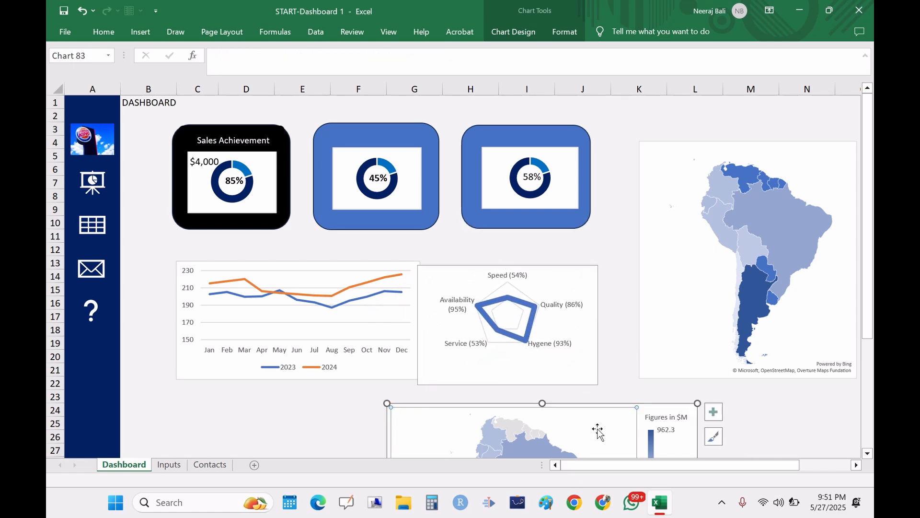
{"action": "left_click_drag", "start_coordinate": [663, 405], "coordinate": [683, 188]}
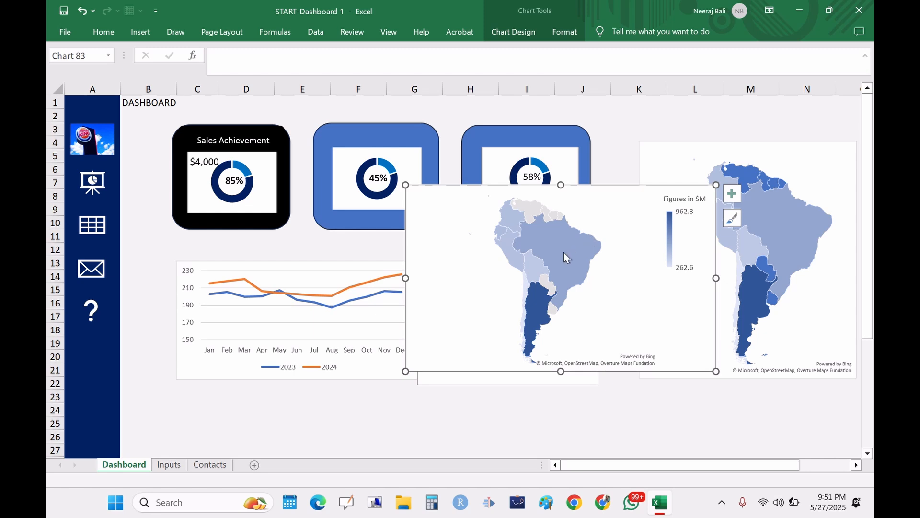
{"action": "mouse_move", "coordinate": [549, 231]}
{"action": "mouse_move", "coordinate": [533, 207]}
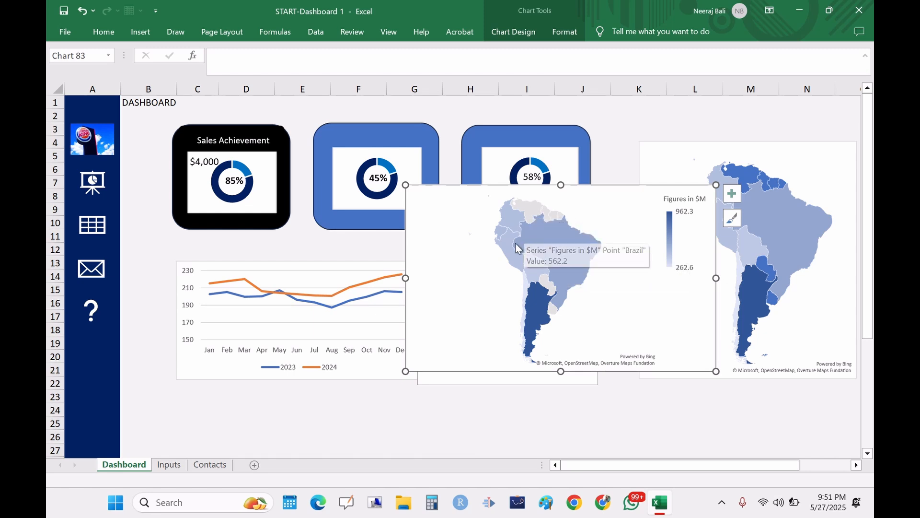
{"action": "mouse_move", "coordinate": [515, 261]}
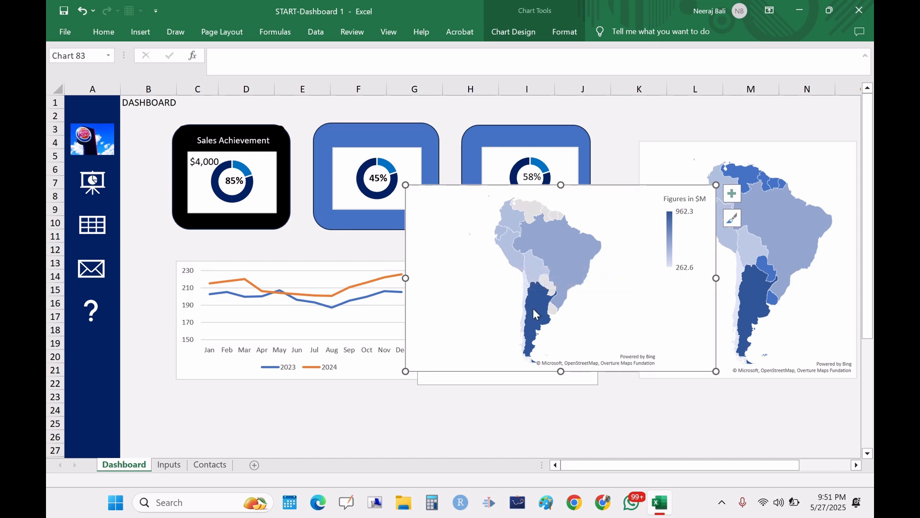
{"action": "mouse_move", "coordinate": [540, 317]}
{"action": "mouse_move", "coordinate": [671, 200]}
{"action": "key", "text": "Delete"}
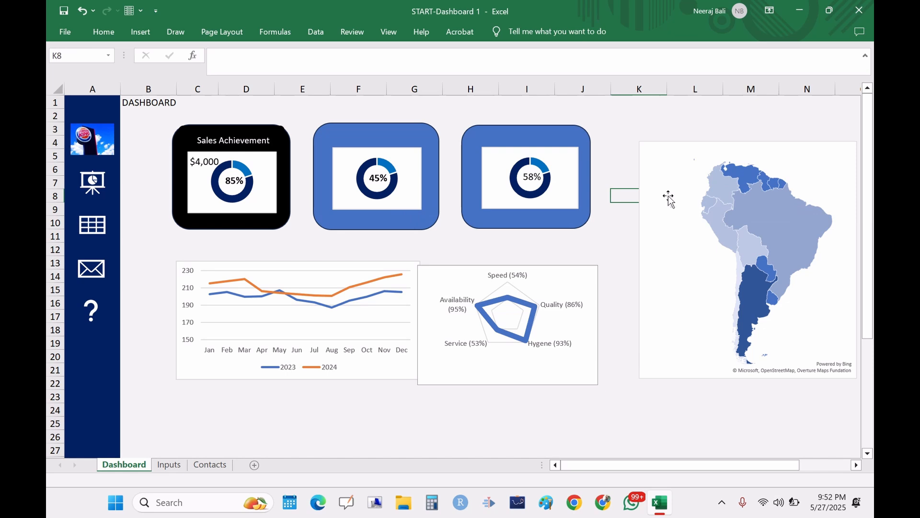
{"action": "left_click", "coordinate": [669, 192]}
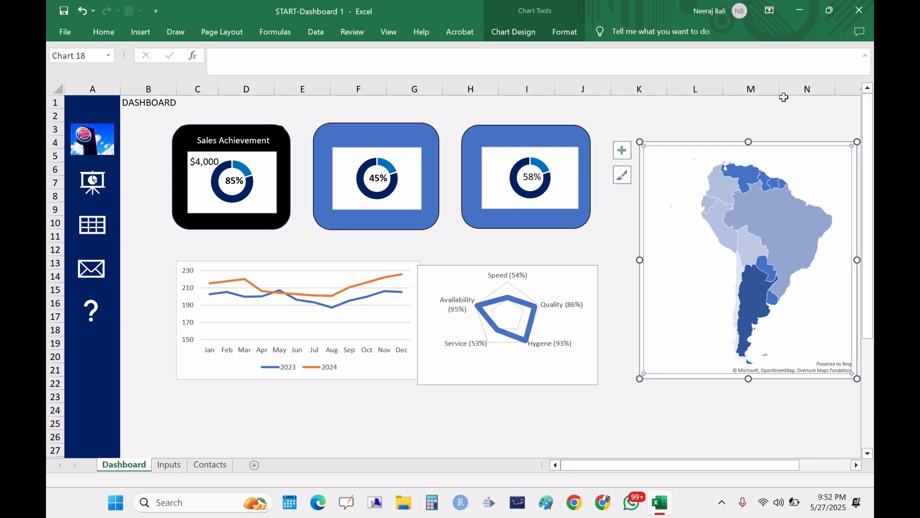
{"action": "mouse_move", "coordinate": [766, 315]}
Step: Test the sidebar logo and icon hyperlinks by navigating between the Dashboard, Inputs and Contacts sheets
{"action": "left_click", "coordinate": [100, 144]}
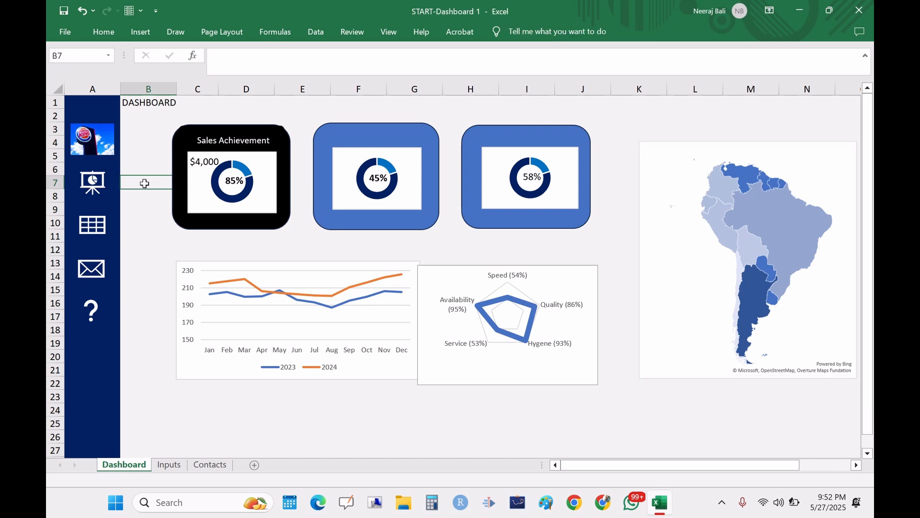
{"action": "left_click", "coordinate": [100, 142]}
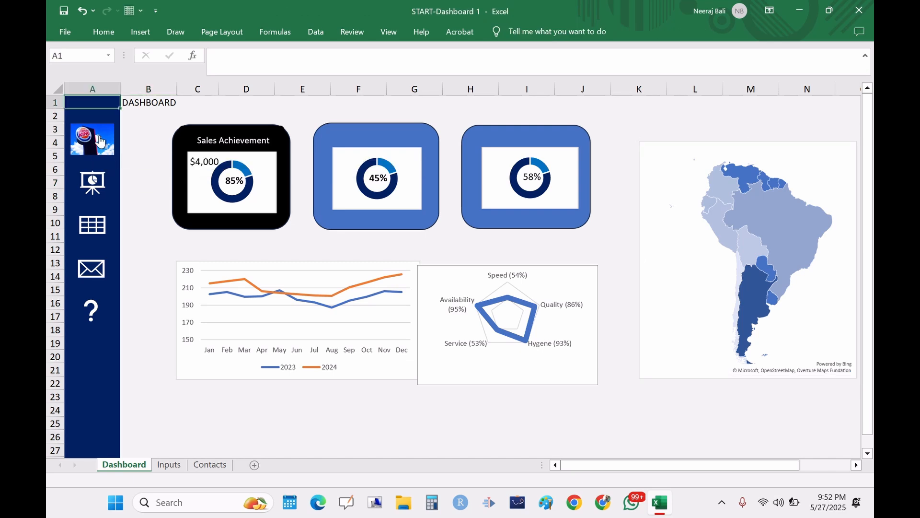
{"action": "left_click", "coordinate": [170, 466]}
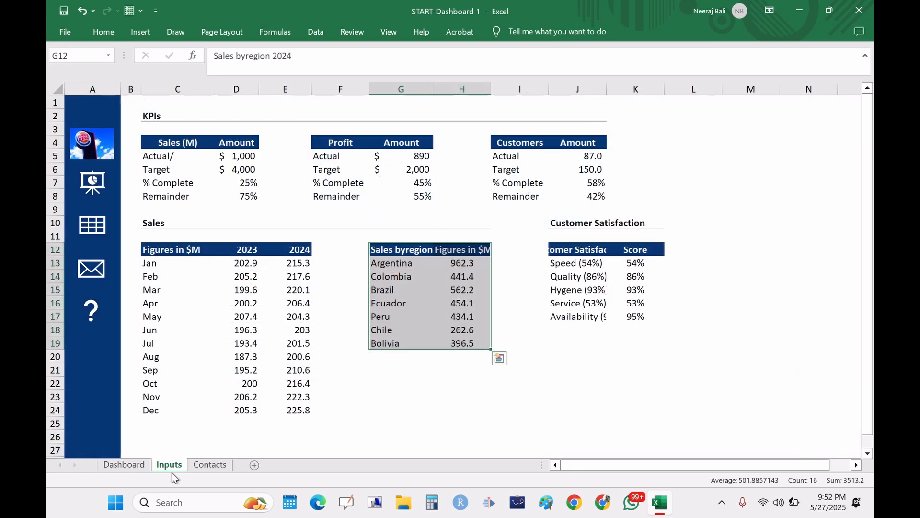
{"action": "left_click", "coordinate": [94, 156]}
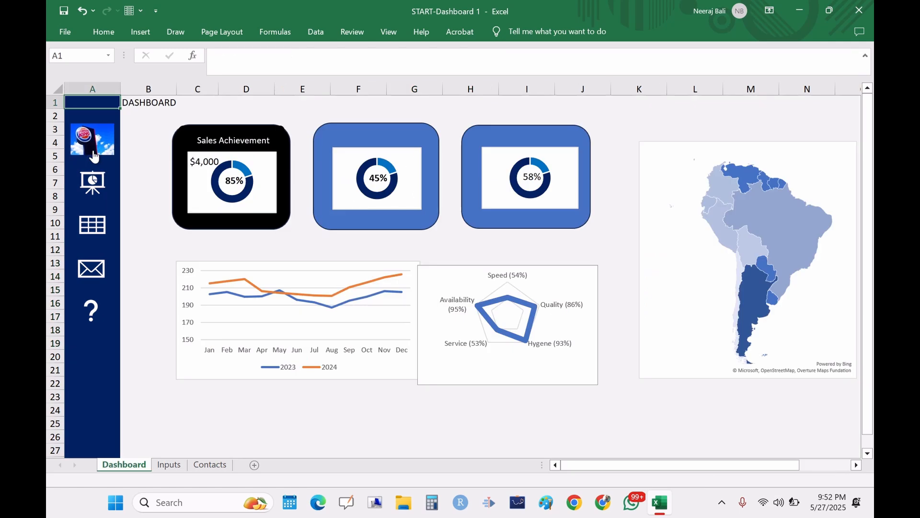
{"action": "left_click", "coordinate": [92, 320]}
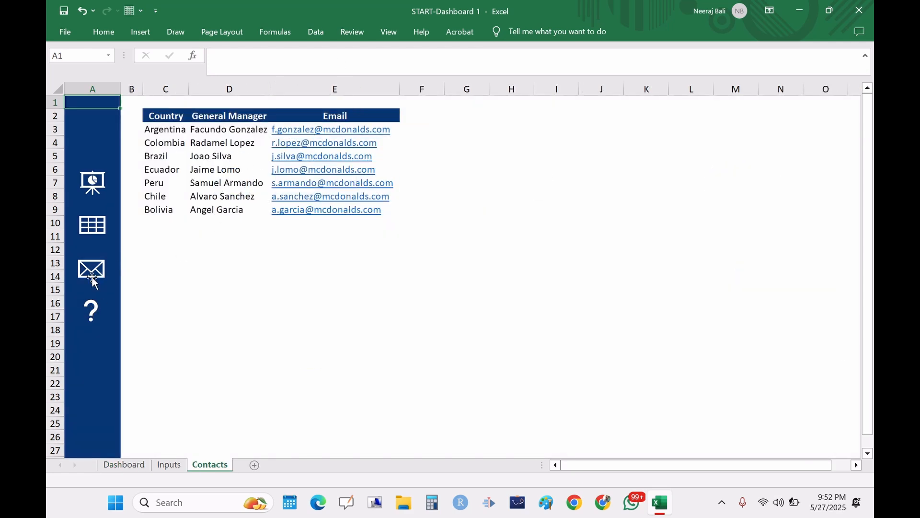
{"action": "left_click", "coordinate": [191, 288]}
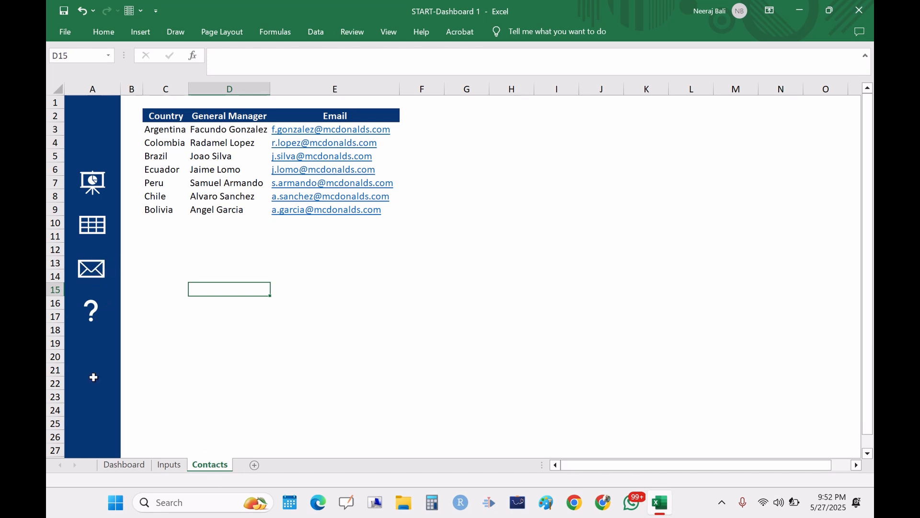
{"action": "left_click", "coordinate": [119, 466]}
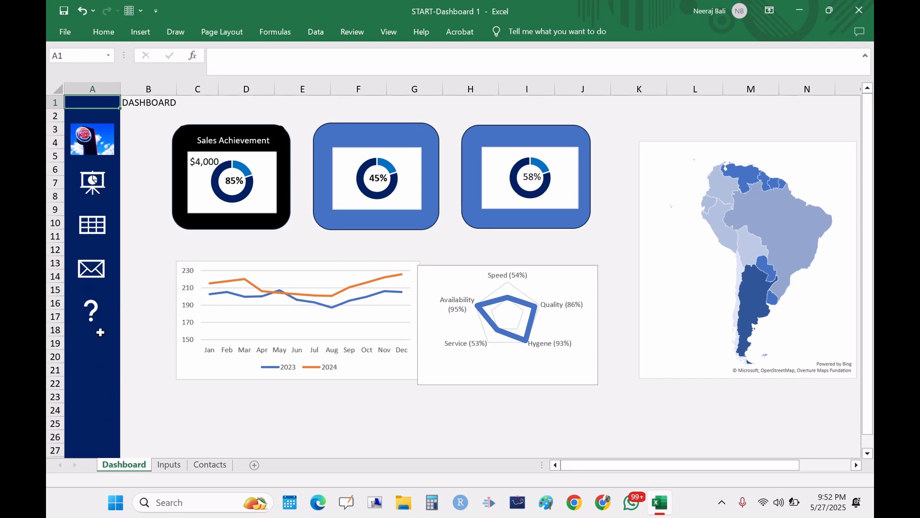
Step: Follow the sidebar mail icon link from the Dashboard into Outlook, then close Outlook
{"action": "left_click", "coordinate": [210, 470]}
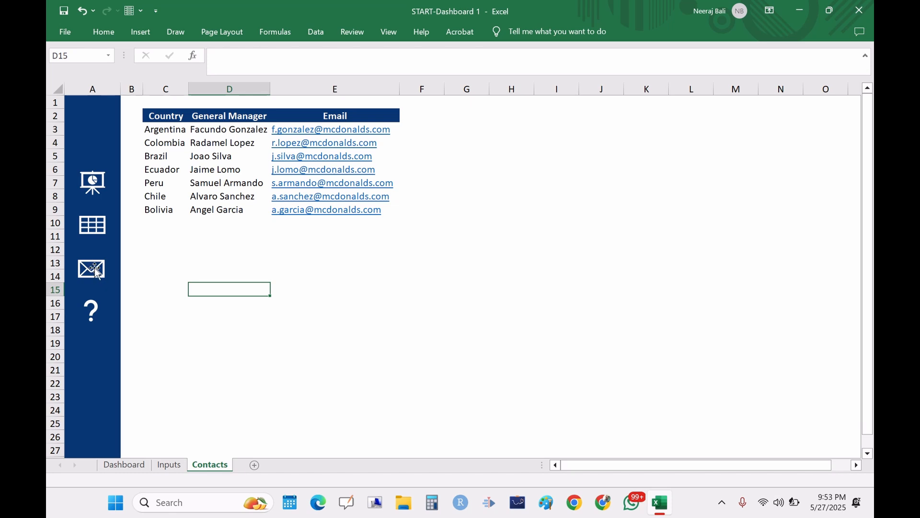
{"action": "left_click", "coordinate": [117, 468]}
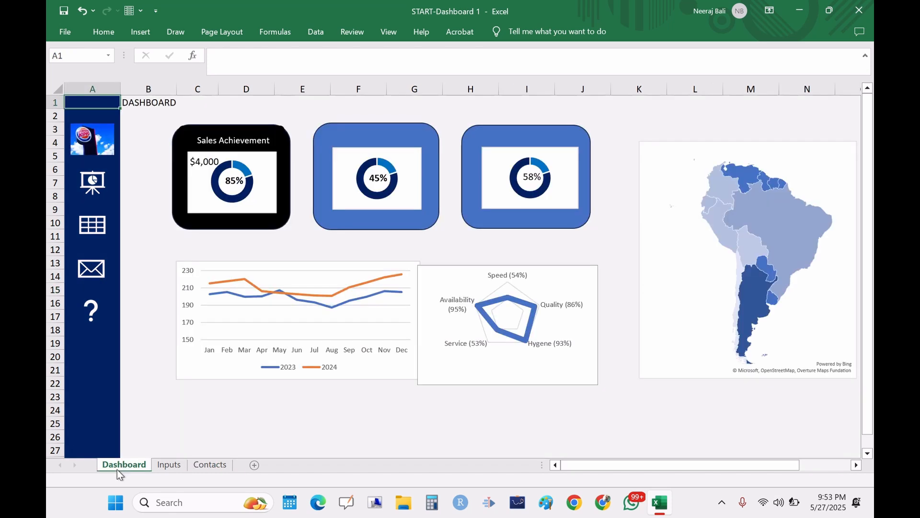
{"action": "left_click", "coordinate": [96, 271]}
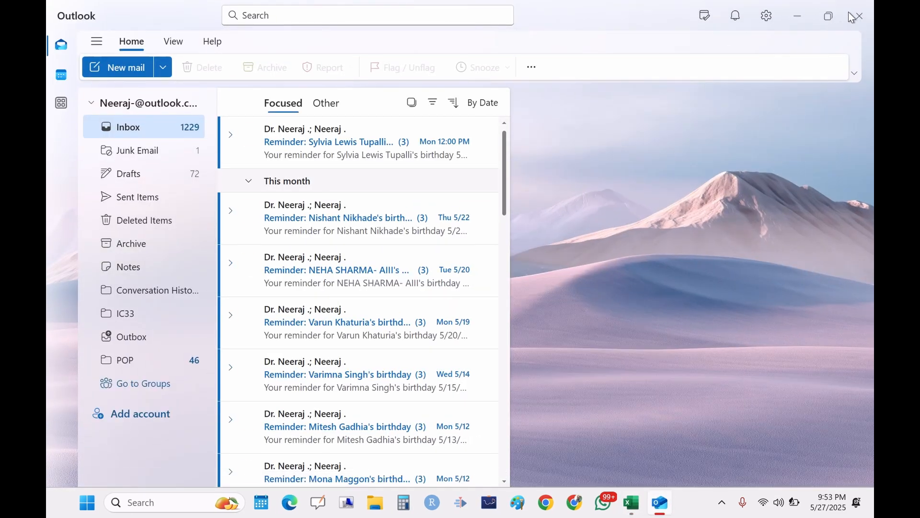
{"action": "left_click", "coordinate": [860, 17]}
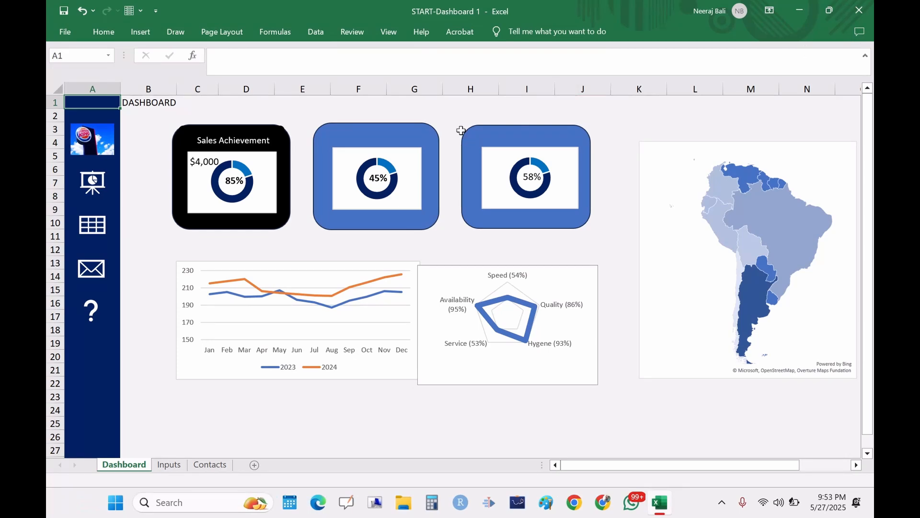
Step: Inspect each of the three doughnut KPI charts on the Dashboard by selecting them in turn
{"action": "left_click", "coordinate": [266, 190]}
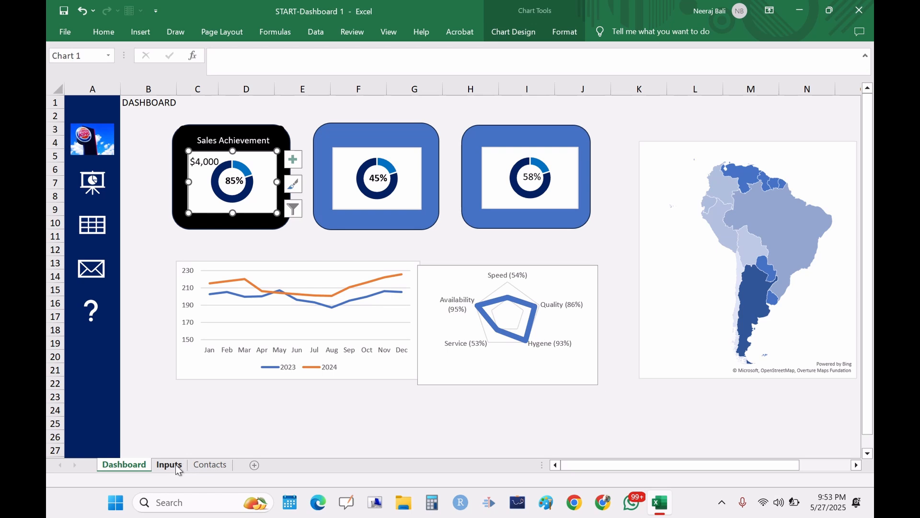
{"action": "left_click", "coordinate": [367, 198]}
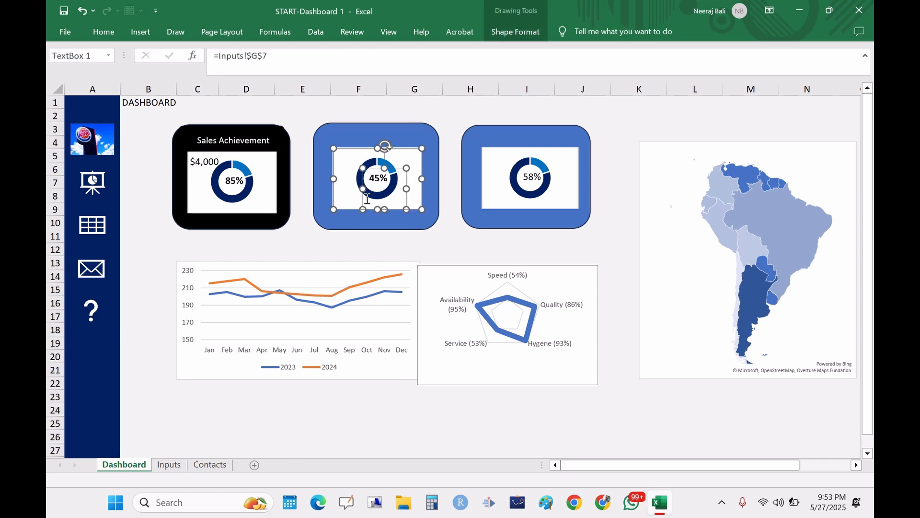
{"action": "left_click", "coordinate": [524, 153]}
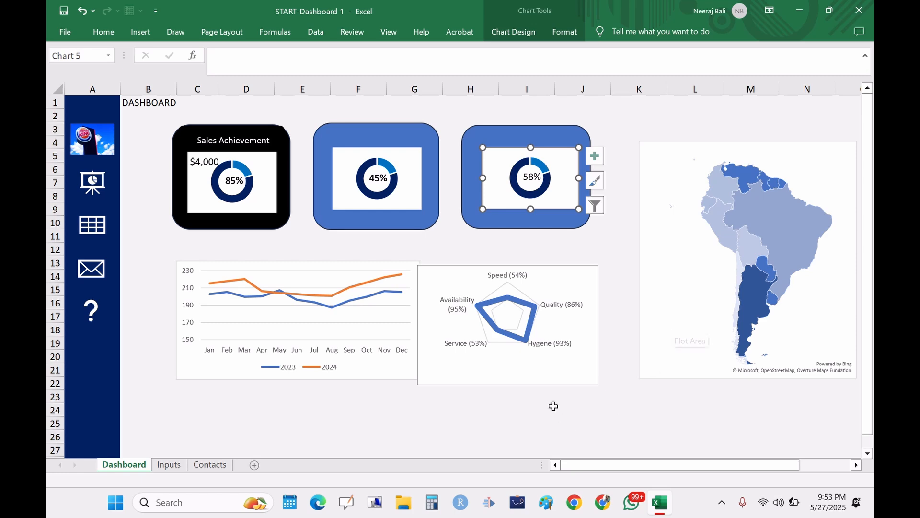
Step: Switch to the Contacts sheet and then to the Inputs sheet to review their data
{"action": "left_click", "coordinate": [211, 466]}
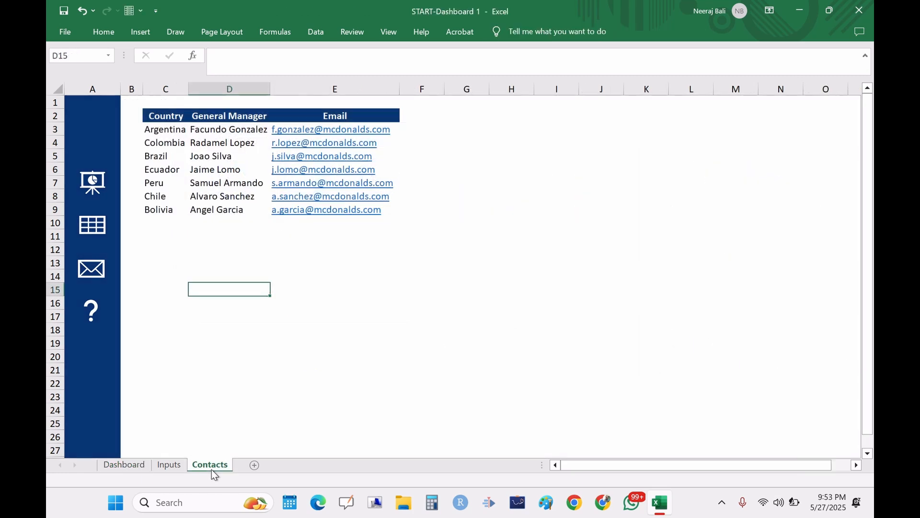
{"action": "left_click", "coordinate": [162, 468]}
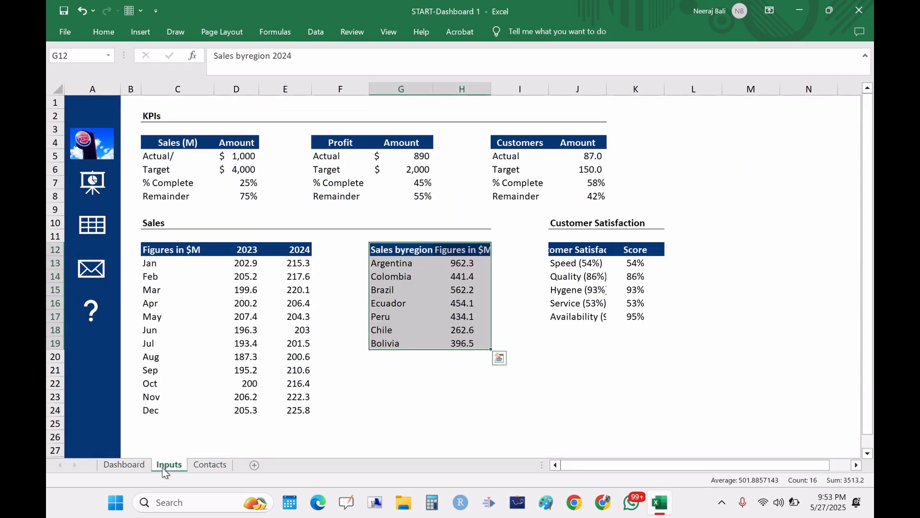
{"action": "left_click", "coordinate": [421, 393]}
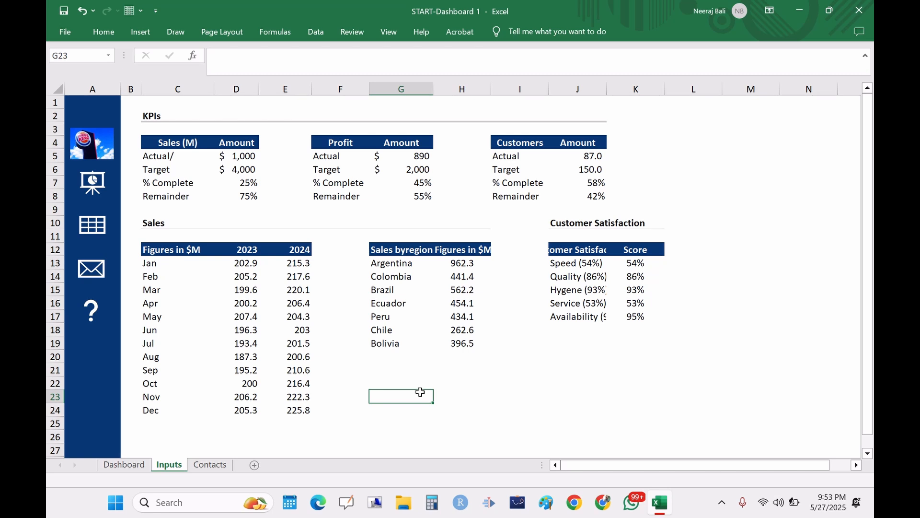